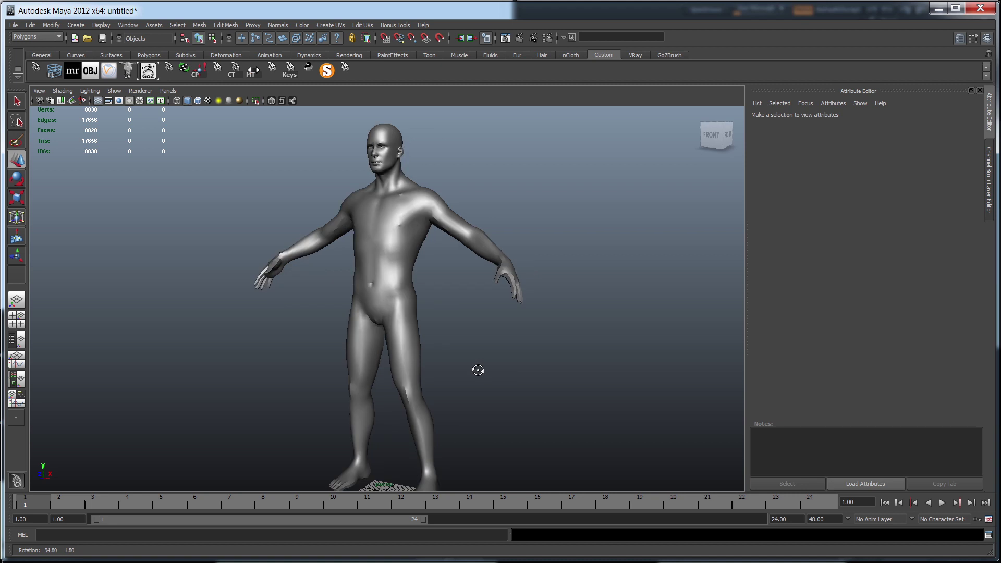
- Examine the human male mesh from the front, sides and back, including a close view of the torso and head
click(413, 230)
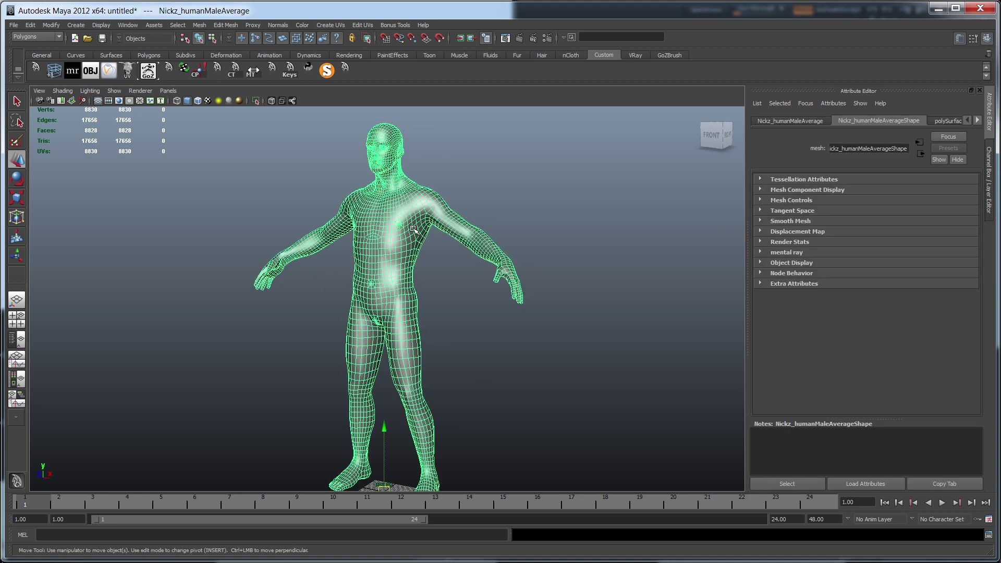
scroll(409, 233, up, 3)
alt+drag(402, 264, 492, 290)
alt+drag(632, 338, 331, 264)
alt+drag(526, 253, 487, 268)
alt+drag(431, 302, 469, 306)
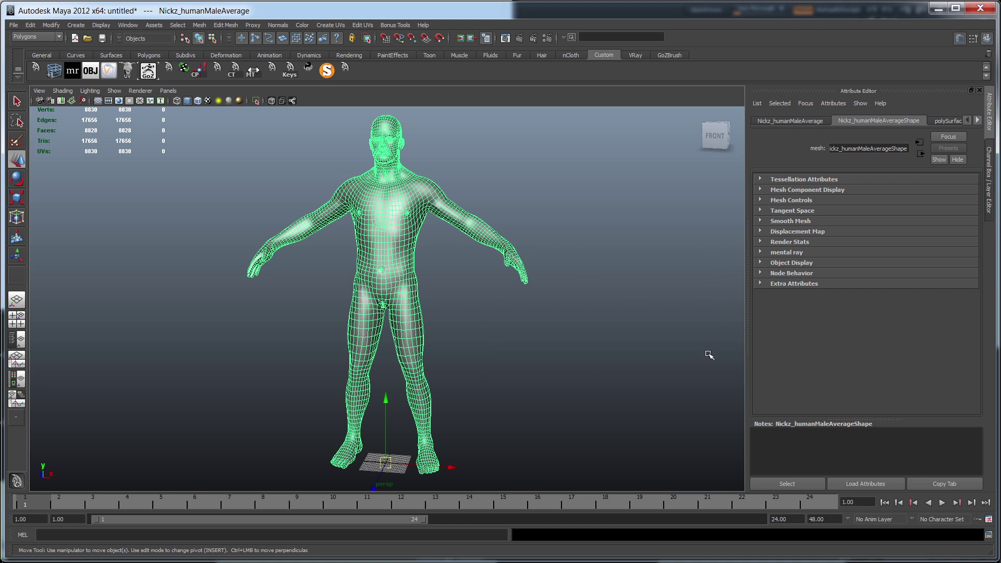
alt+drag(492, 366, 523, 362)
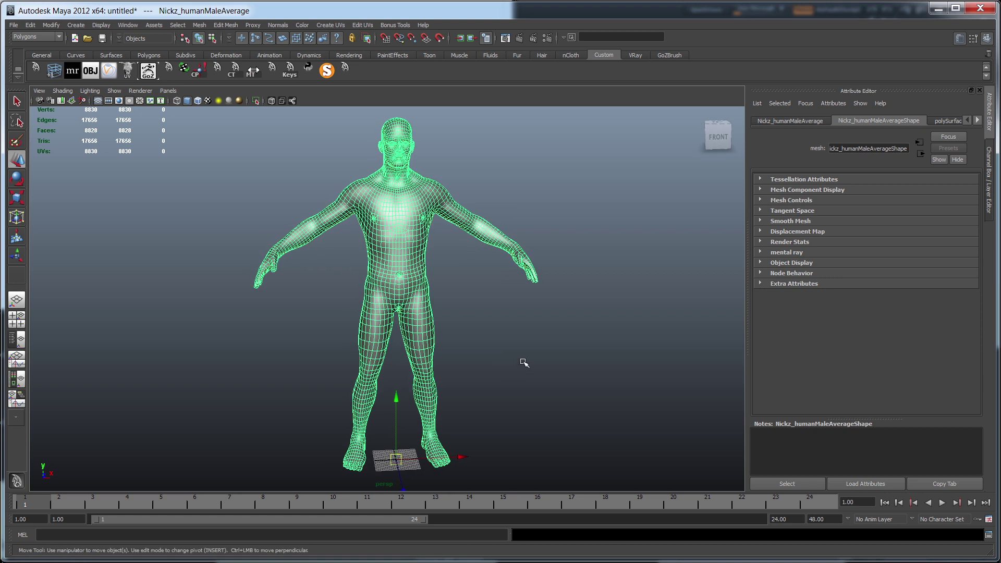
click(441, 275)
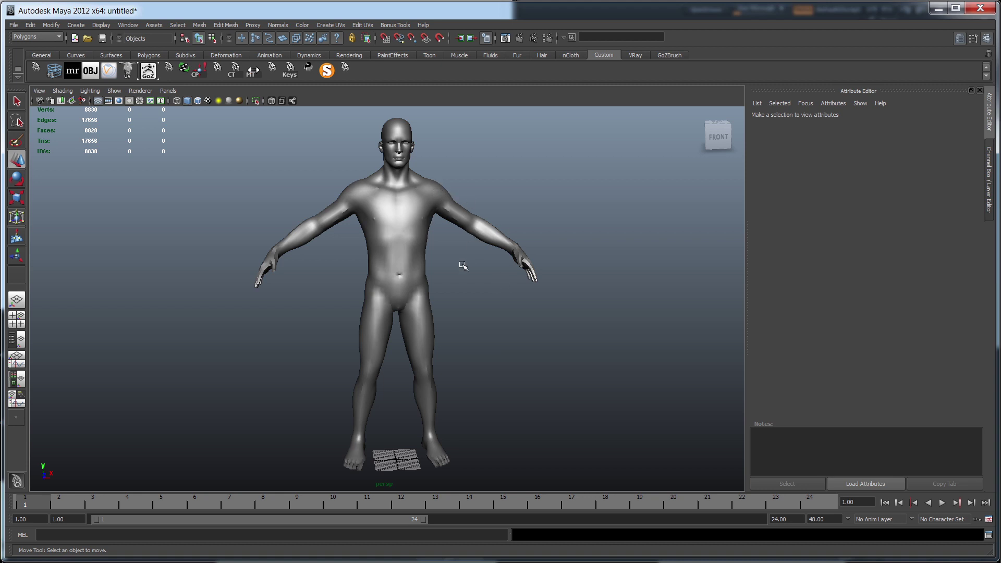
alt+drag(474, 272, 712, 263)
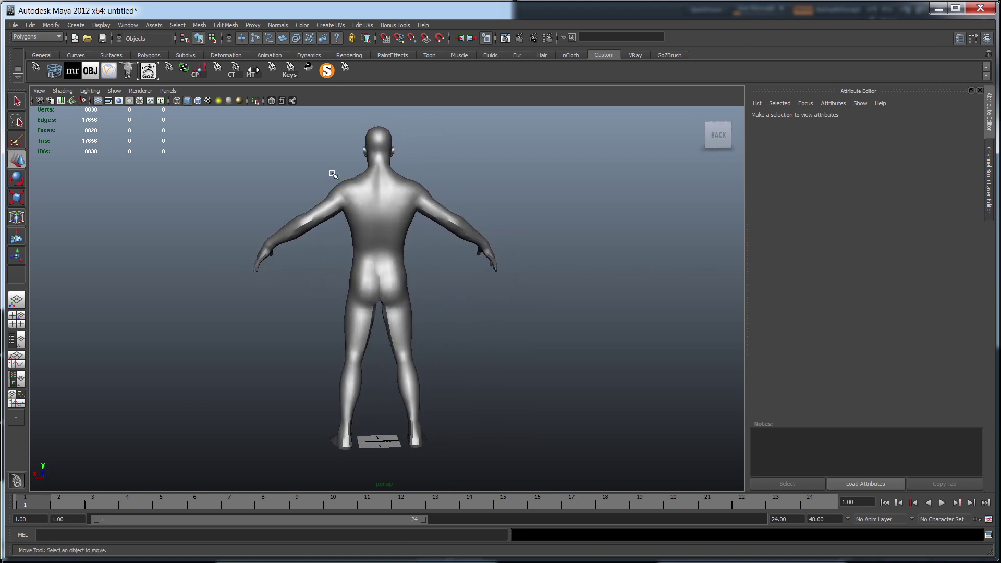
alt+drag(409, 266, 236, 315)
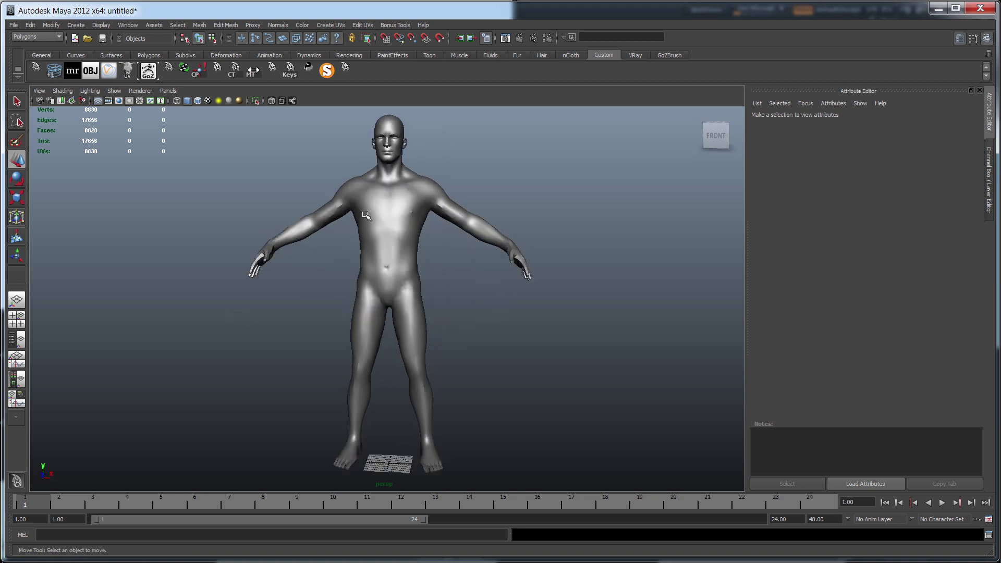
alt+right_drag(396, 243, 626, 232)
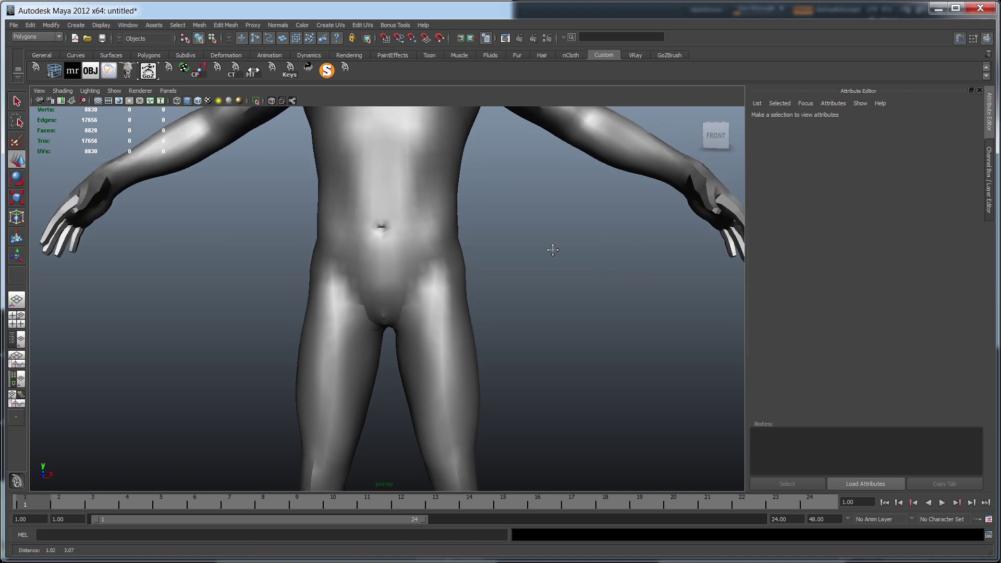
alt+middle_drag(560, 174, 543, 380)
alt+middle_drag(490, 304, 490, 352)
mouse_move(490, 352)
alt+mouse_down()
mouse_move(391, 365)
mouse_move(518, 357)
mouse_move(490, 360)
alt+mouse_up()
alt+right_drag(443, 359, 302, 362)
alt+middle_drag(480, 369, 484, 224)
- Select the body mesh and show it framed and shaded in a maximized front orthographic view
click(416, 225)
alt+drag(480, 285, 454, 315)
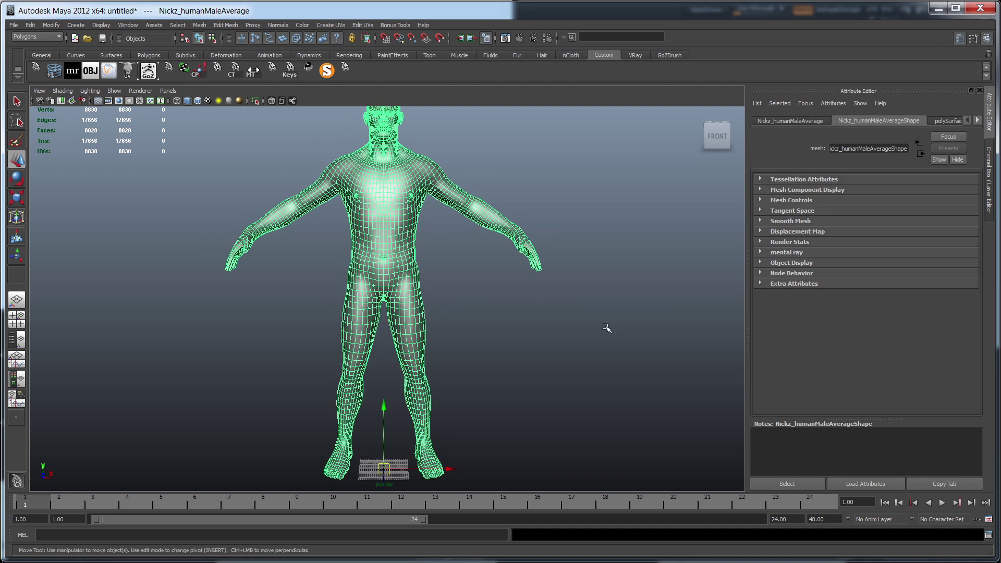
key(space)
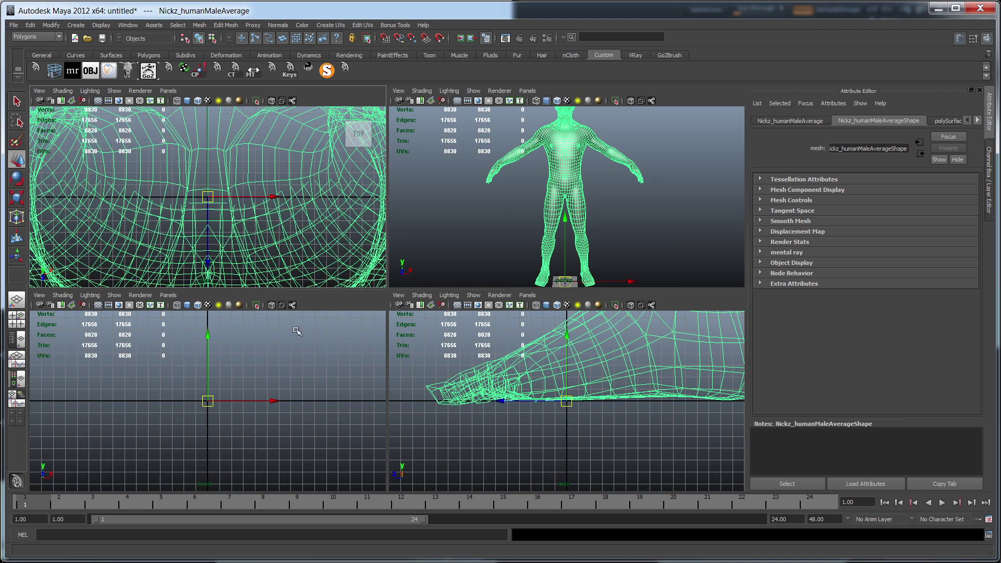
key(space)
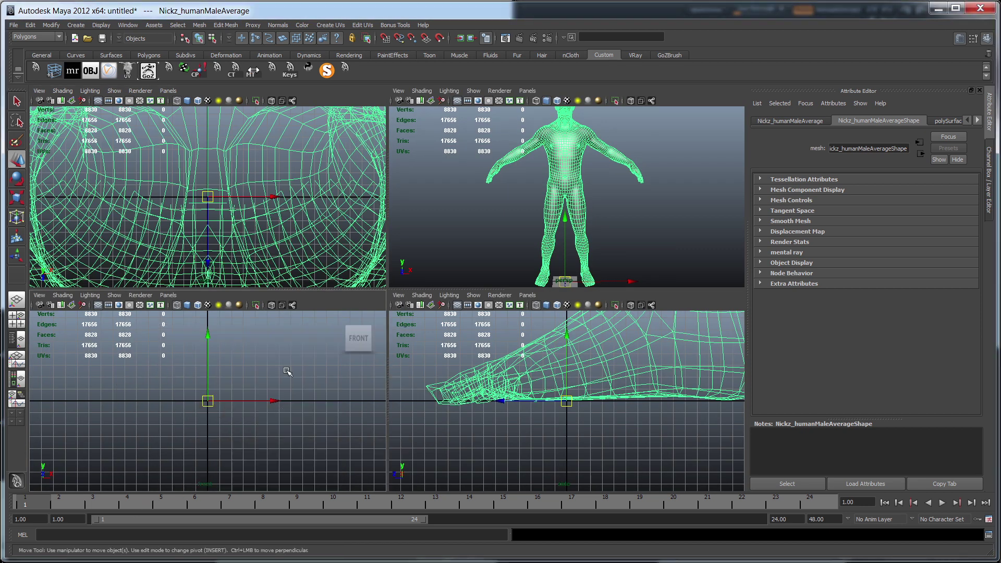
key(5)
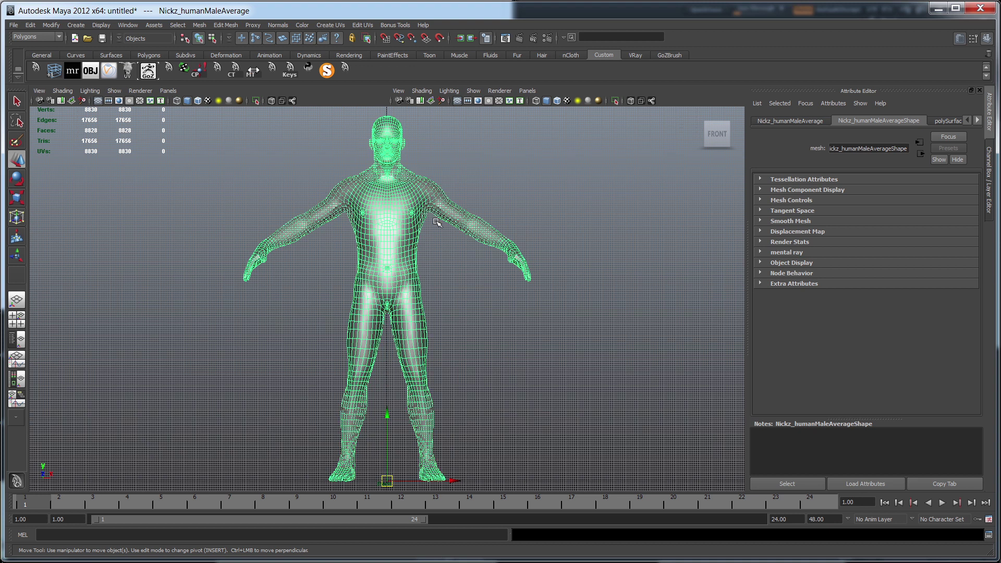
- Planar-map the body's UVs from the camera, fitted to the bounding box, with Keep image width/height ratio off
click(56, 37)
click(55, 37)
click(330, 25)
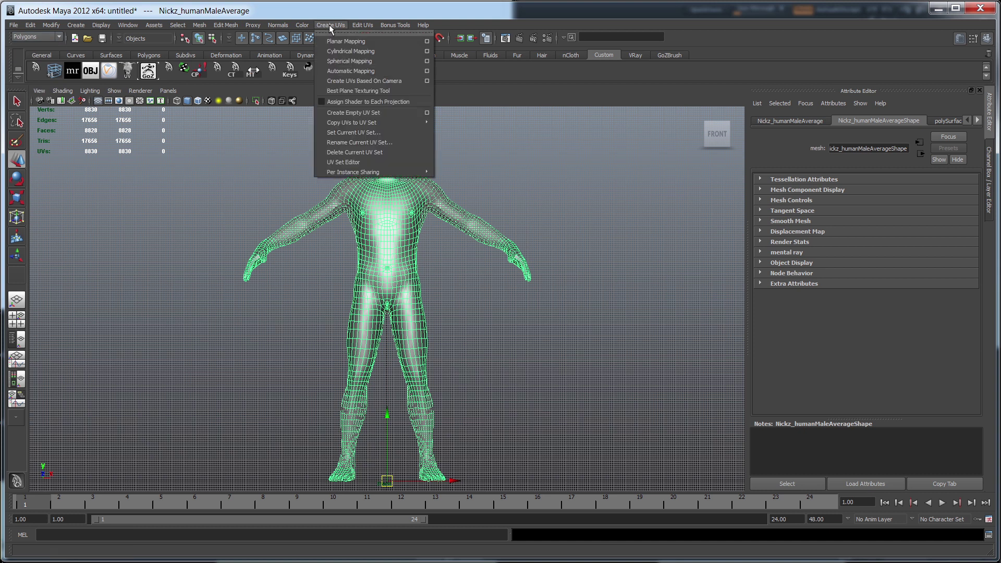
click(427, 42)
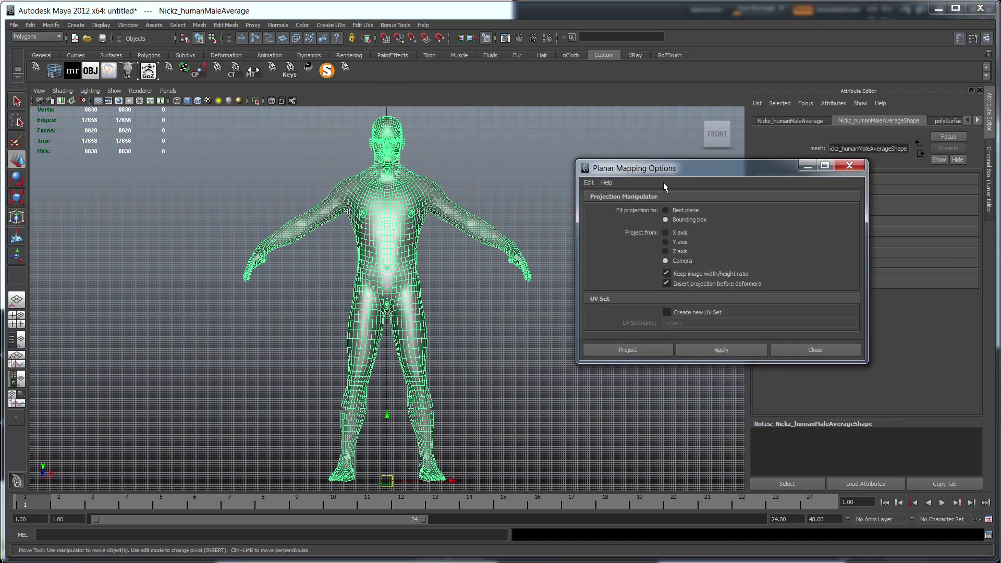
drag(684, 167, 596, 169)
click(500, 184)
click(529, 206)
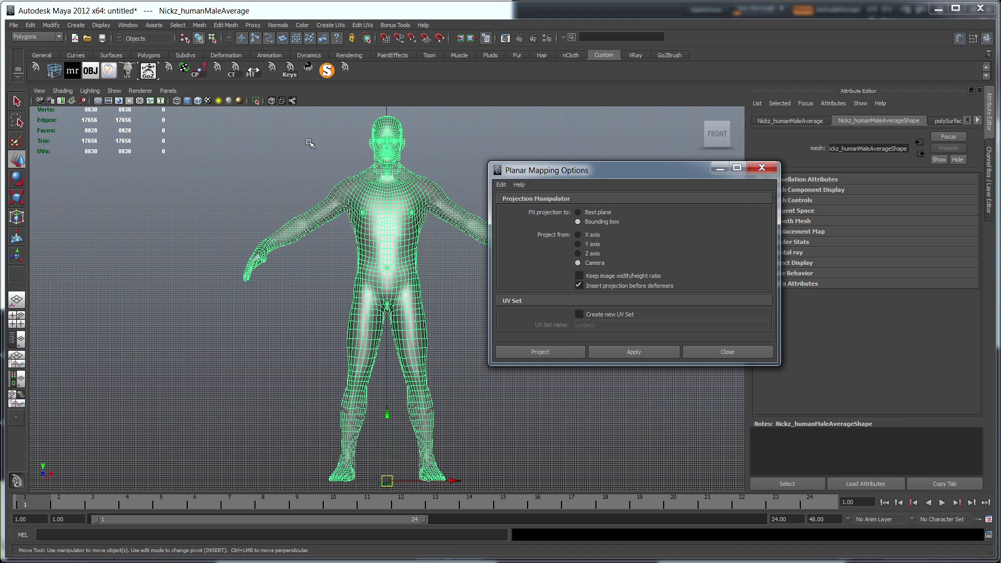
click(556, 353)
- Return to the perspective view and open the UV Texture Editor, narrowed and placed beside the model with the body UVs framed
click(630, 217)
key(space)
key(space)
right_drag(390, 179, 432, 161)
click(401, 170)
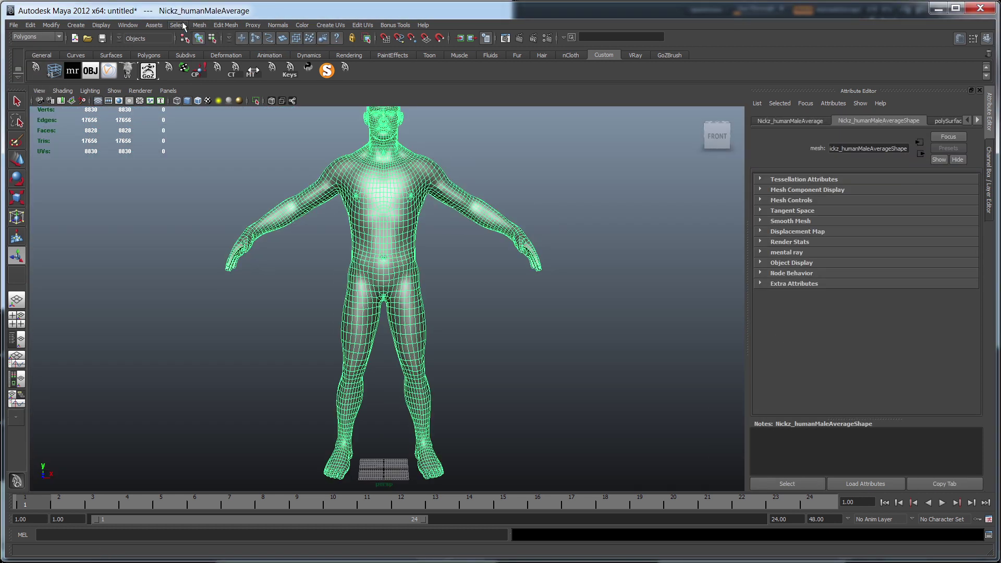
click(121, 26)
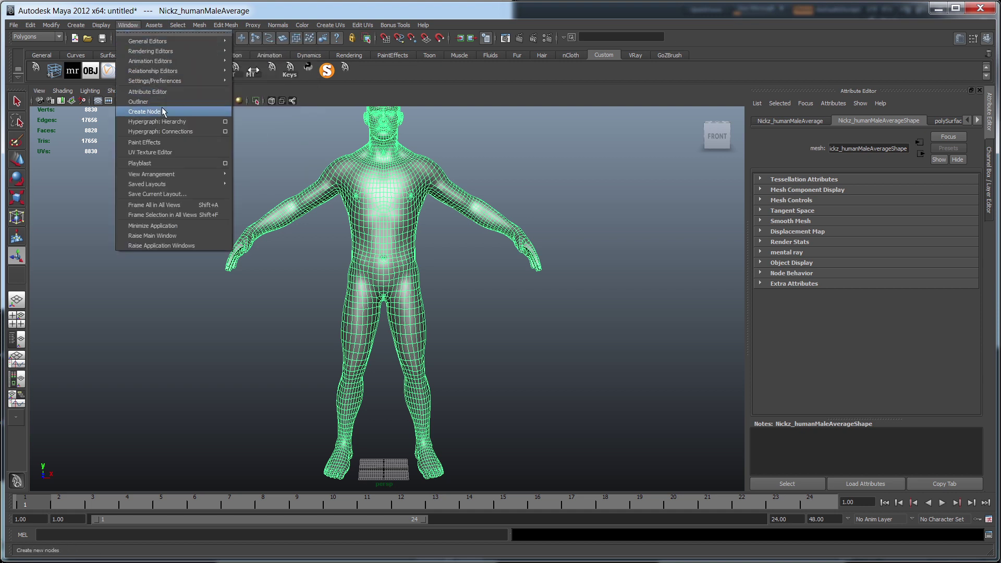
mouse_move(183, 77)
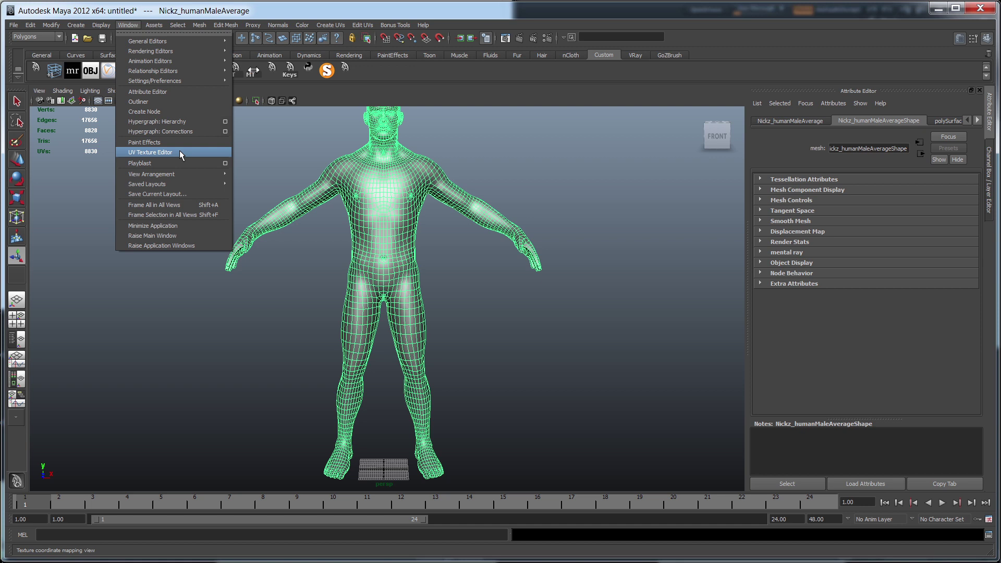
click(179, 151)
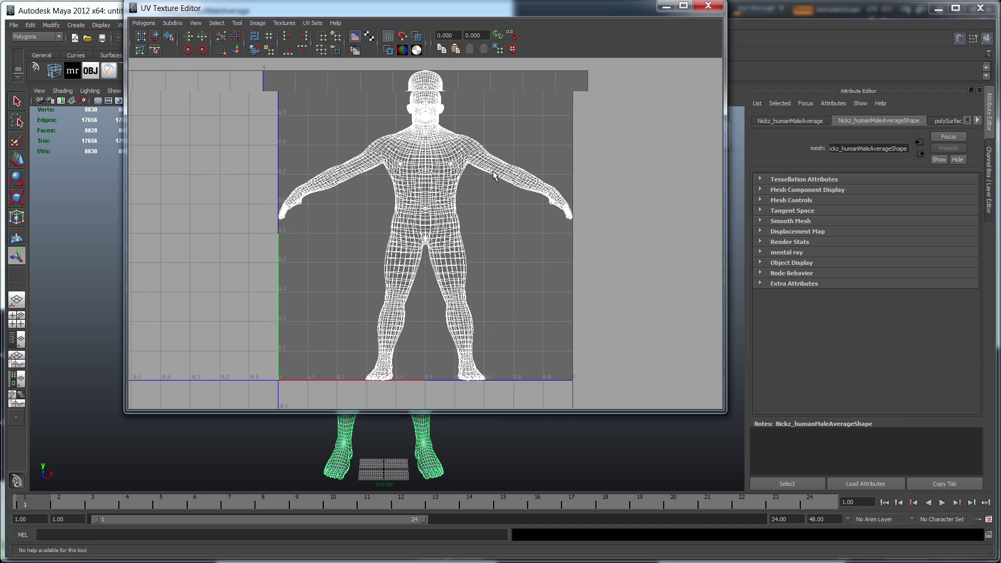
drag(515, 16, 919, 104)
drag(1000, 228, 850, 227)
key(f)
alt+right_drag(679, 239, 691, 232)
alt+middle_drag(691, 232, 709, 225)
alt+right_drag(709, 225, 702, 212)
drag(734, 100, 879, 104)
- Select the full edge loop around the ankle of the character's left foot
alt+drag(576, 216, 445, 273)
alt+right_drag(445, 272, 567, 247)
alt+middle_drag(470, 279, 458, 177)
alt+drag(458, 177, 470, 175)
alt+right_drag(463, 342, 494, 414)
alt+middle_drag(494, 413, 459, 280)
alt+right_drag(459, 280, 473, 278)
alt+drag(472, 279, 434, 272)
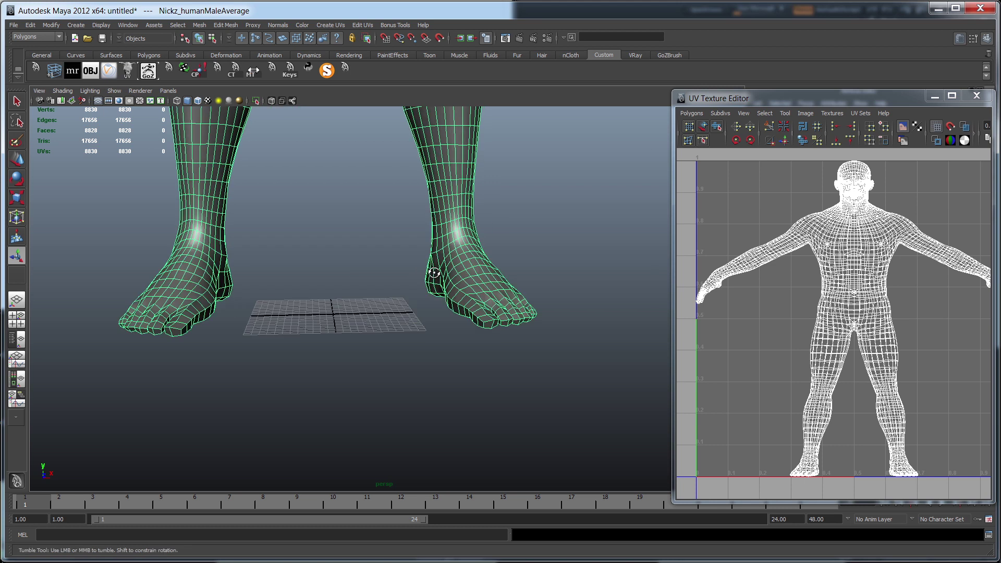
alt+right_drag(503, 250, 584, 256)
alt+middle_drag(504, 287, 417, 326)
alt+right_drag(454, 333, 542, 353)
alt+drag(532, 354, 399, 353)
alt+right_drag(476, 326, 316, 328)
alt+drag(292, 328, 435, 282)
right_drag(435, 281, 438, 267)
double_click(437, 267)
- Add the matching ankle loop on the character's right leg in the front view and separate the UVs along both loops
alt+drag(436, 267, 422, 283)
key(space)
key(space)
alt+right_drag(281, 457, 424, 468)
alt+middle_drag(424, 468, 513, 203)
alt+right_drag(513, 204, 644, 241)
alt+middle_drag(644, 241, 424, 271)
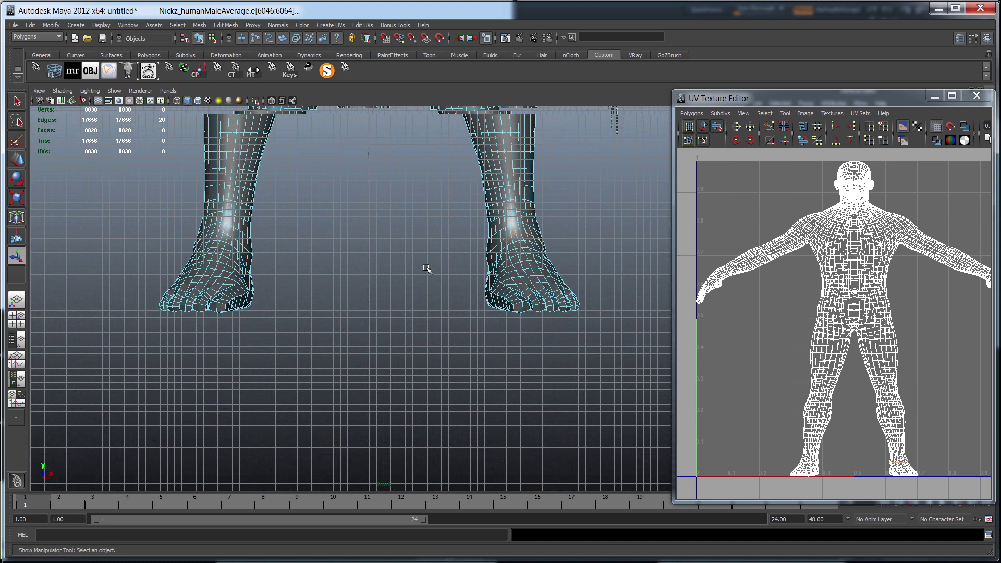
alt+right_drag(182, 261, 234, 257)
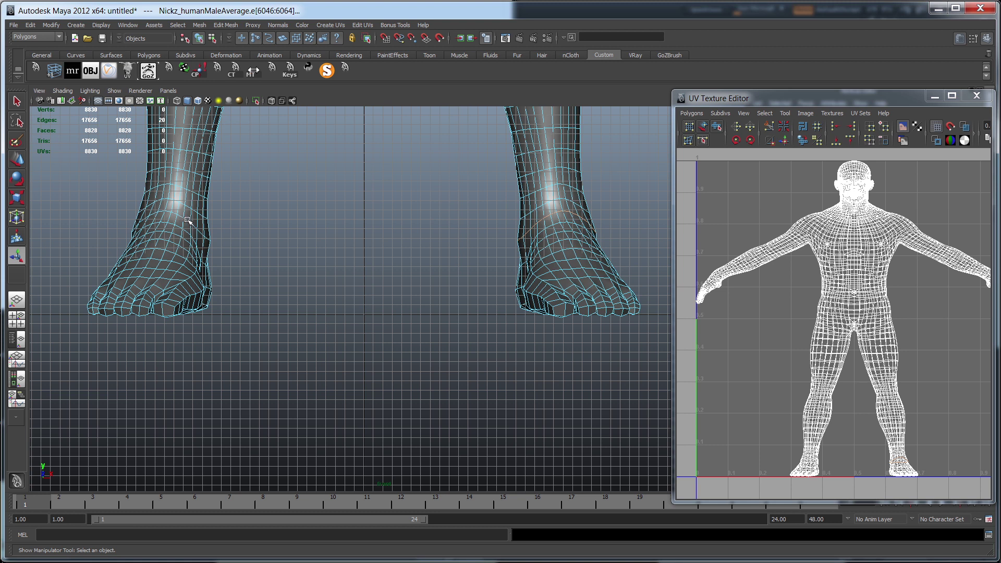
shift+double_click(184, 219)
alt+middle_drag(407, 265, 383, 271)
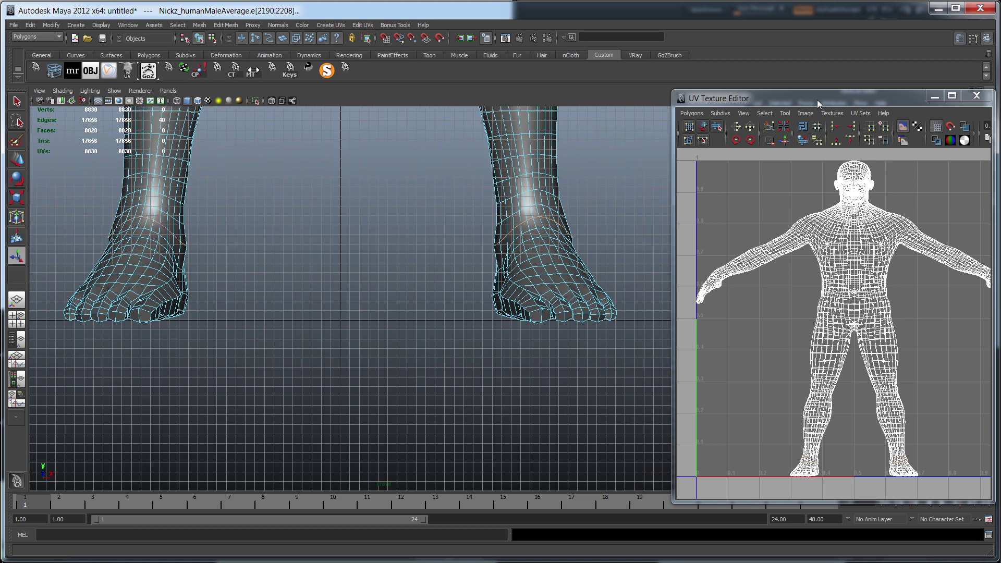
drag(817, 99, 771, 90)
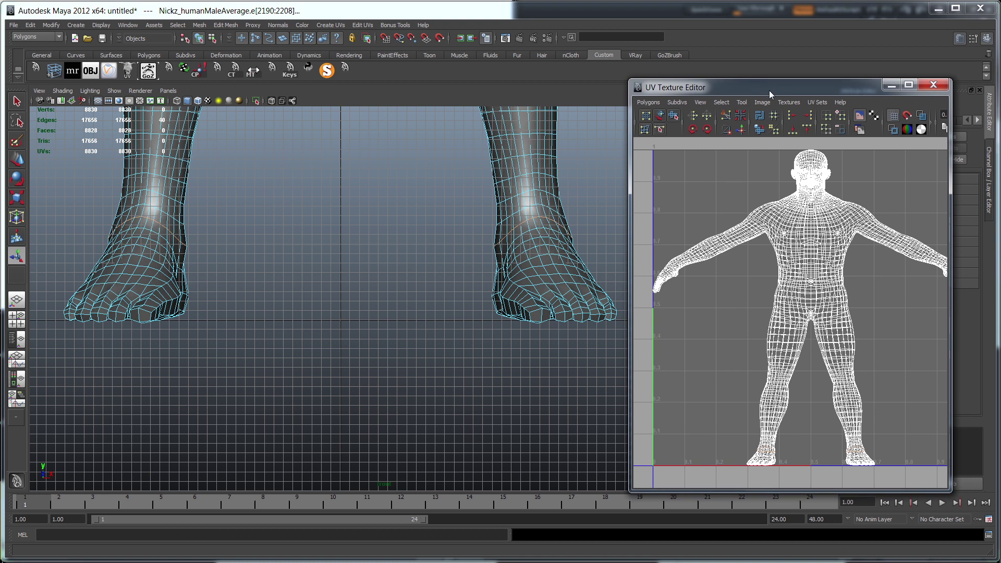
click(726, 119)
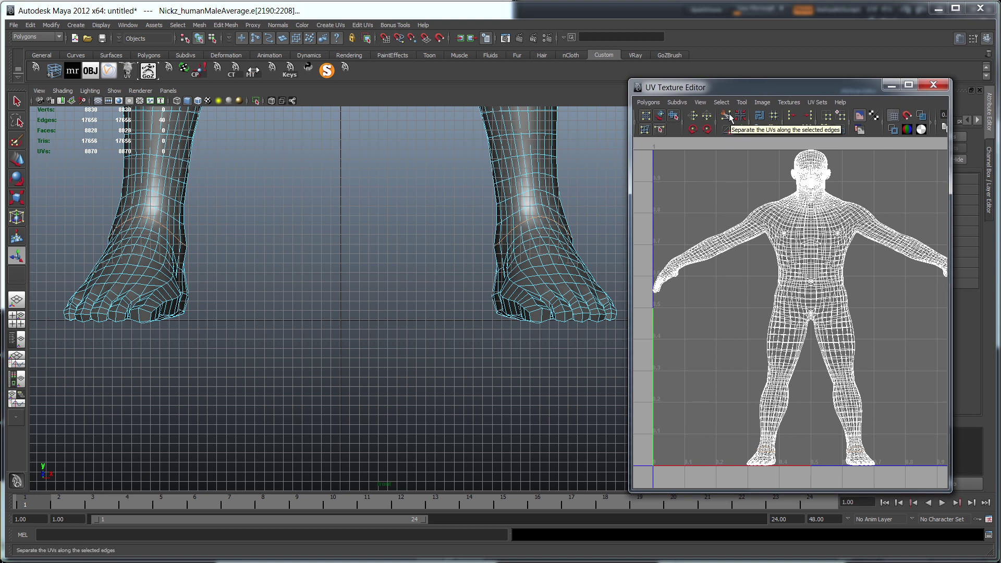
- Select the whole UV shell of the character's right foot and move it into the empty space beside the legs
alt+middle_drag(781, 420, 795, 364)
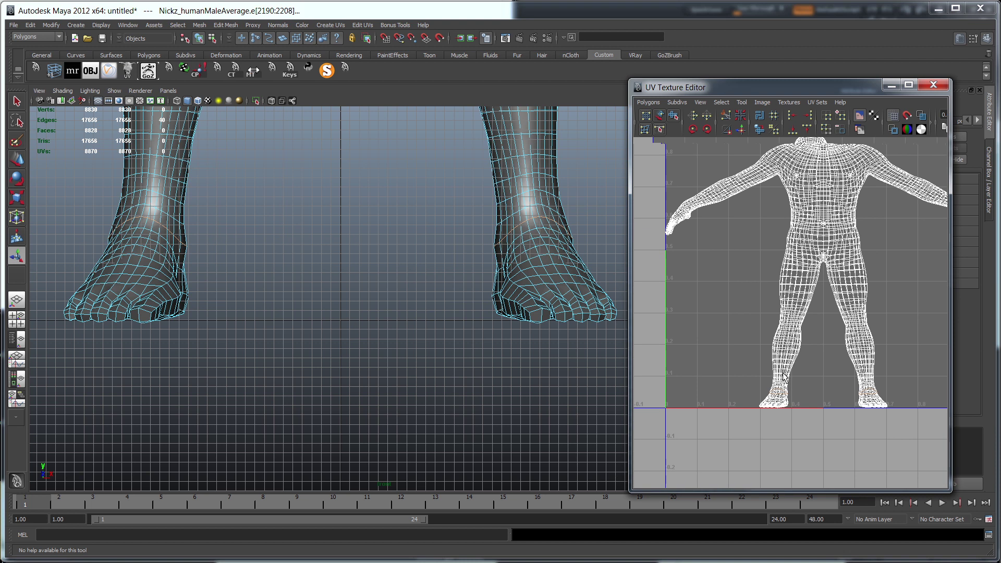
mouse_move(771, 402)
right_down()
mouse_move(802, 402)
mouse_move(770, 400)
mouse_move(773, 386)
mouse_move(772, 396)
right_up()
right_click(750, 383)
click(769, 406)
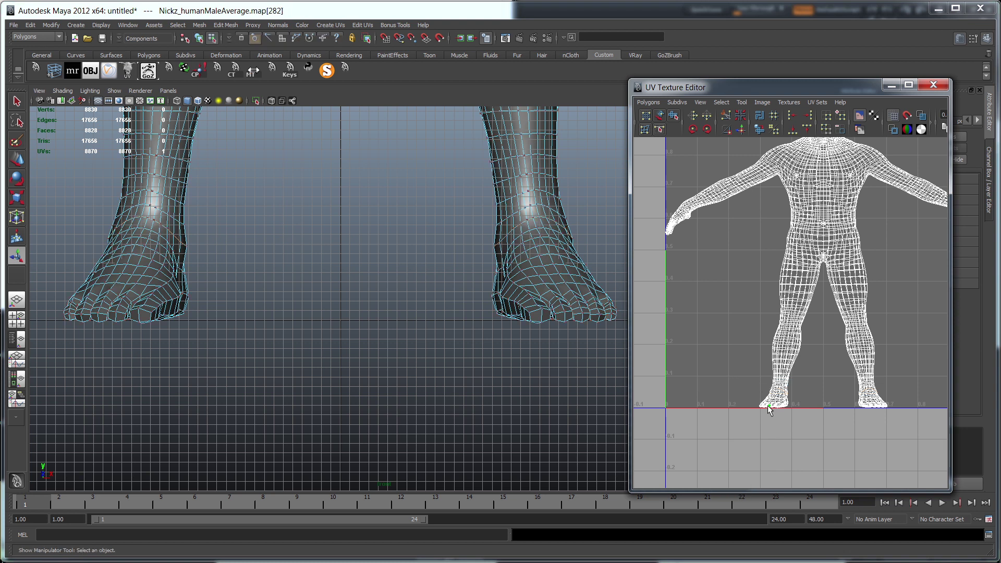
click(720, 102)
click(733, 138)
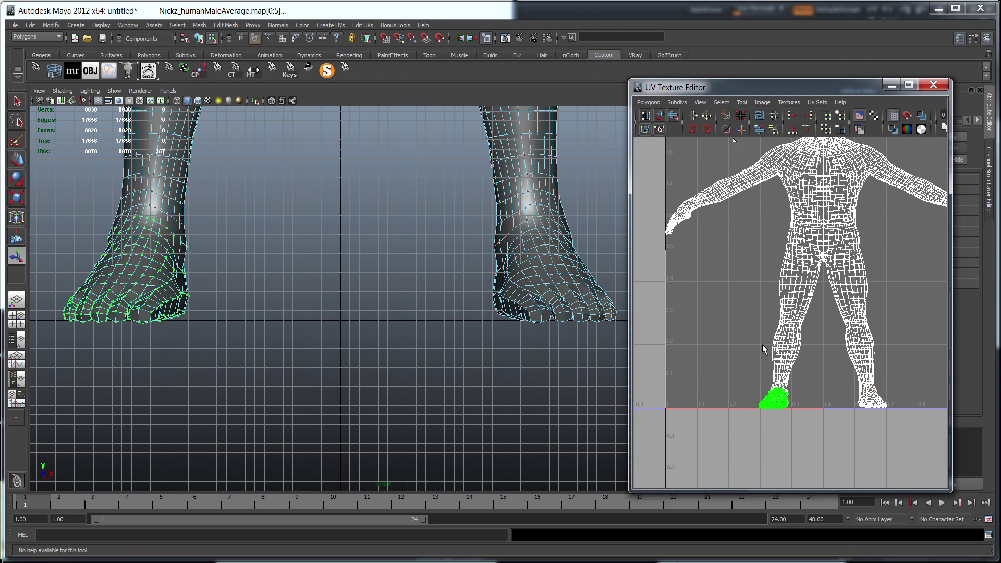
key(w)
drag(768, 401, 717, 394)
- Select the whole UV shell of the character's left foot and move it just above the other foot's shell
click(872, 404)
shift+right_click(841, 404)
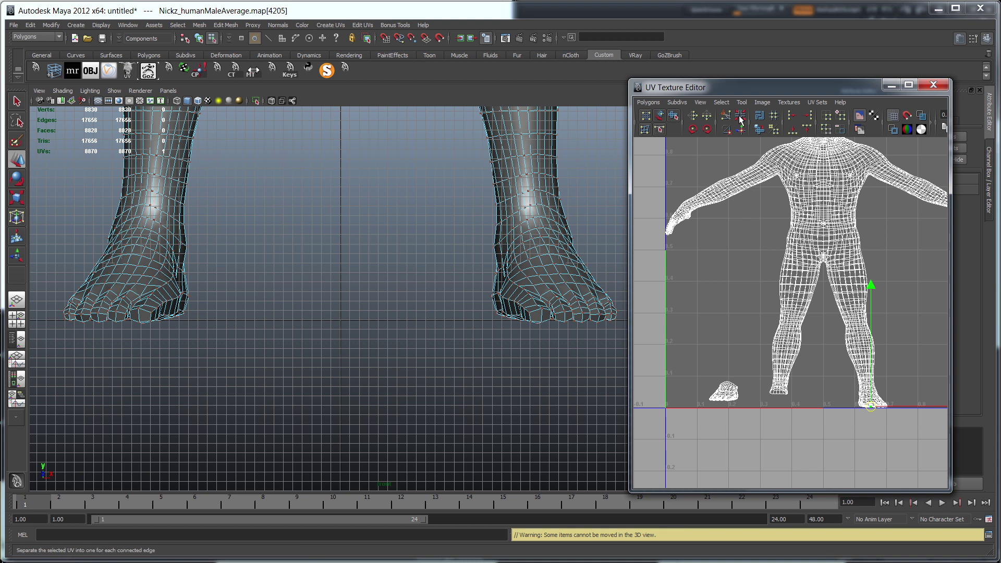
click(722, 102)
click(738, 138)
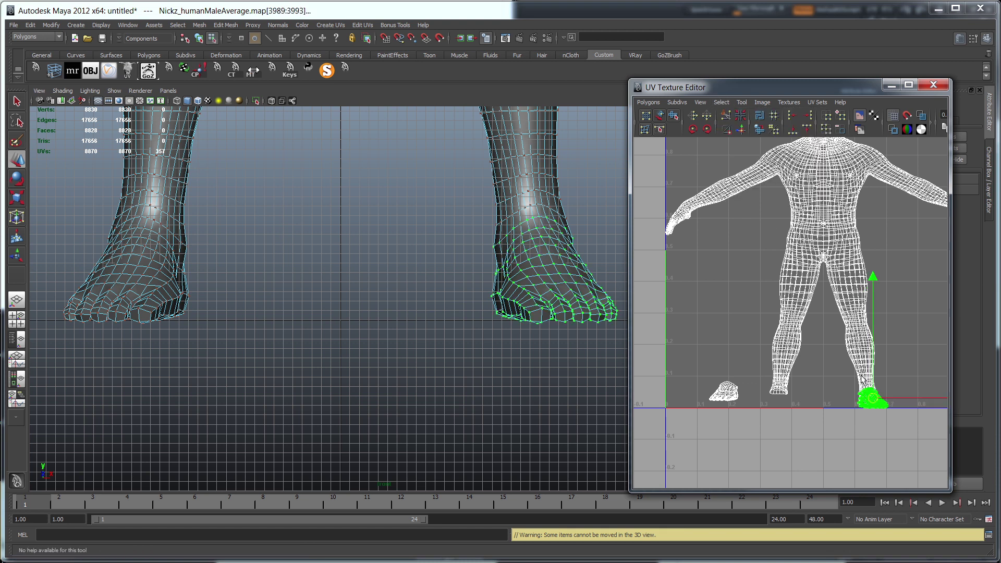
drag(874, 405, 708, 359)
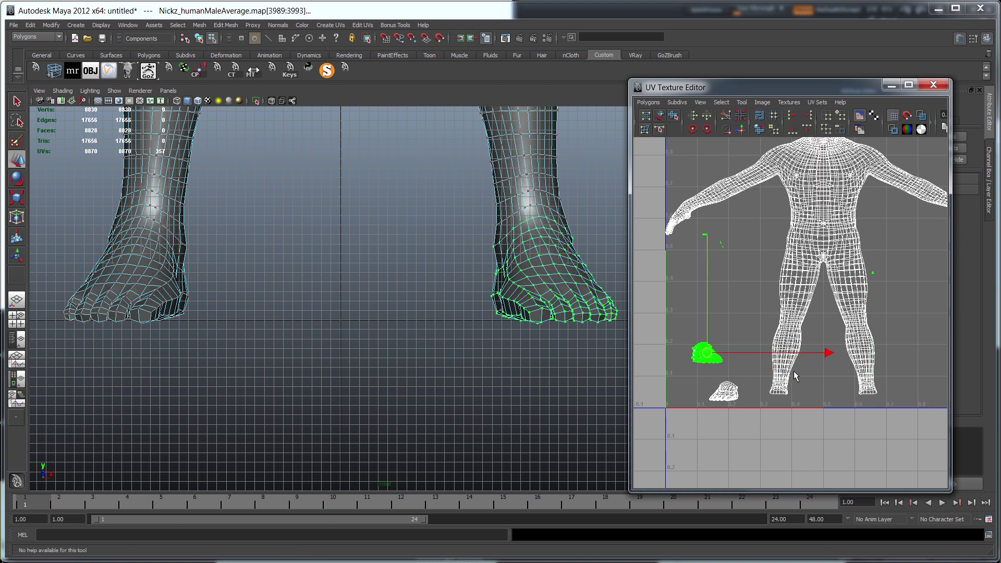
- Select the edge loop across the top of the character's left thigh in the front view
scroll(795, 372, down, 1)
alt+middle_drag(826, 290, 815, 329)
alt+right_drag(365, 270, 201, 255)
alt+middle_drag(383, 253, 384, 413)
alt+right_drag(336, 388, 259, 370)
alt+middle_drag(339, 334, 343, 444)
alt+right_drag(228, 327, 241, 266)
alt+middle_drag(396, 136, 400, 366)
right_drag(429, 210, 429, 185)
alt+right_drag(429, 189, 430, 273)
scroll(404, 273, up, 3)
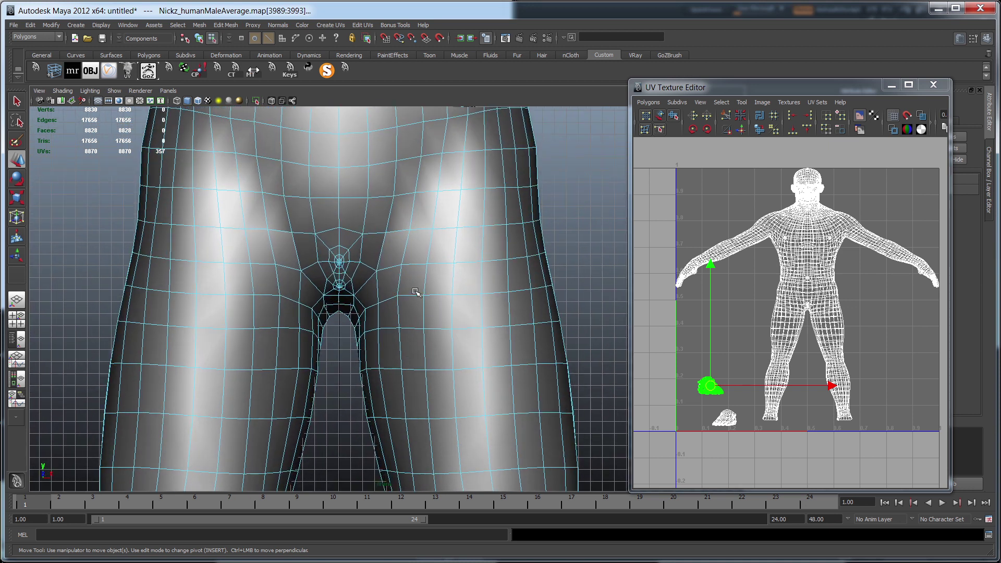
double_click(412, 264)
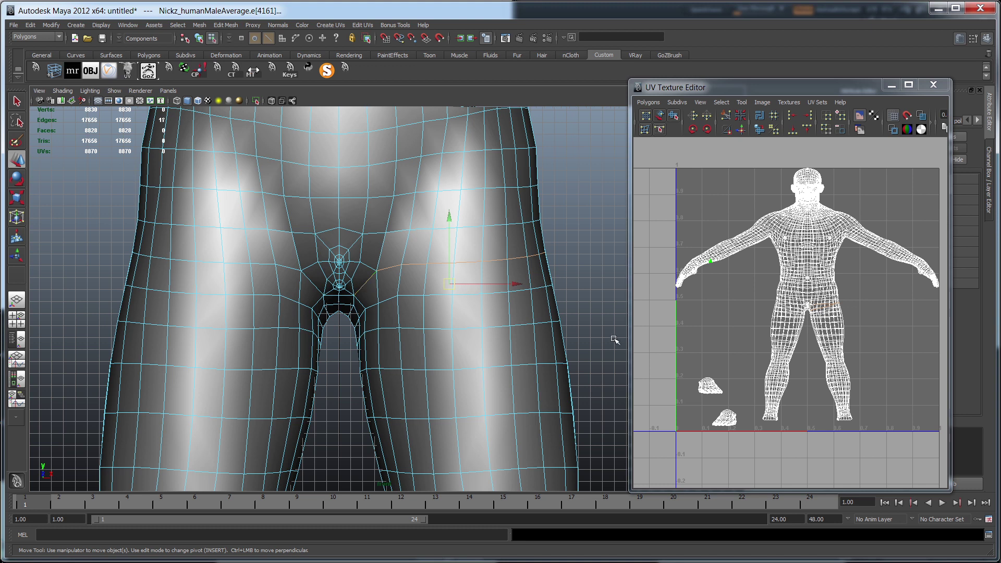
- Extend the left thigh edge selection through the crotch and around the inner thigh to complete the loop
key(space)
key(space)
alt+middle_drag(549, 181, 424, 431)
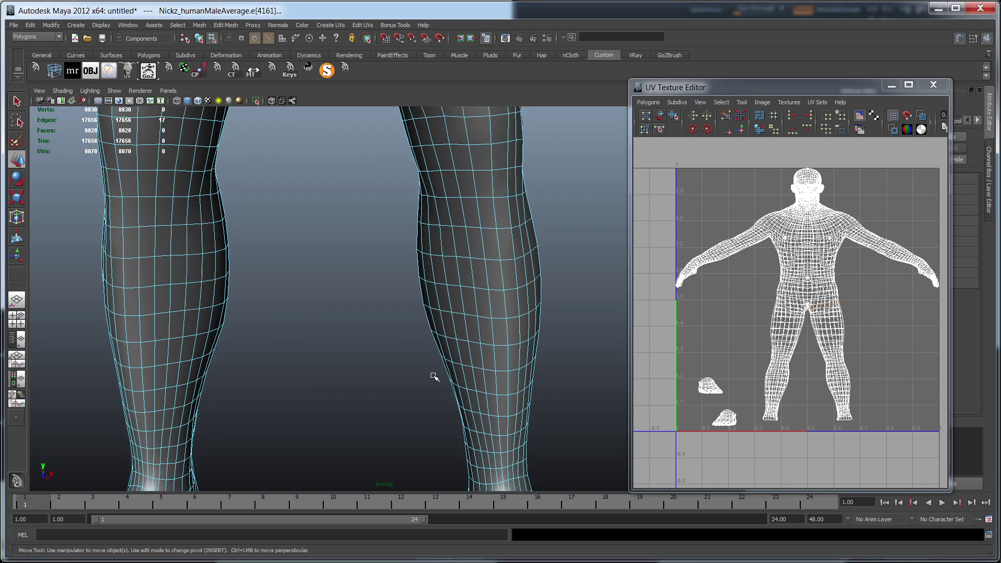
alt+middle_drag(443, 140, 449, 296)
key(f)
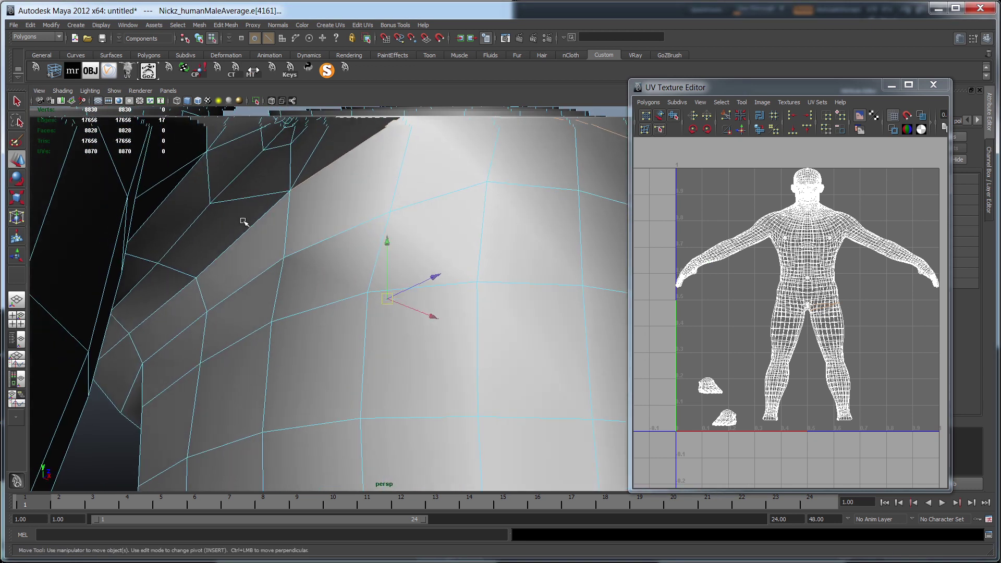
shift+double_click(245, 233)
key(f)
alt+drag(526, 285, 384, 314)
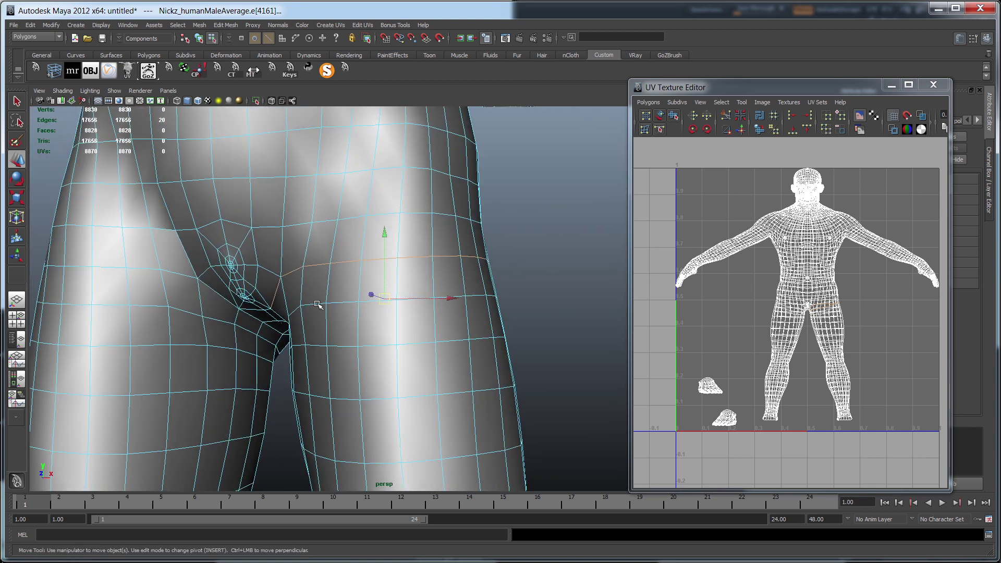
alt+drag(345, 270, 406, 299)
- Add the matching edge loop around the top of the right thigh and separate the UVs along both loops
alt+middle_drag(406, 300, 557, 275)
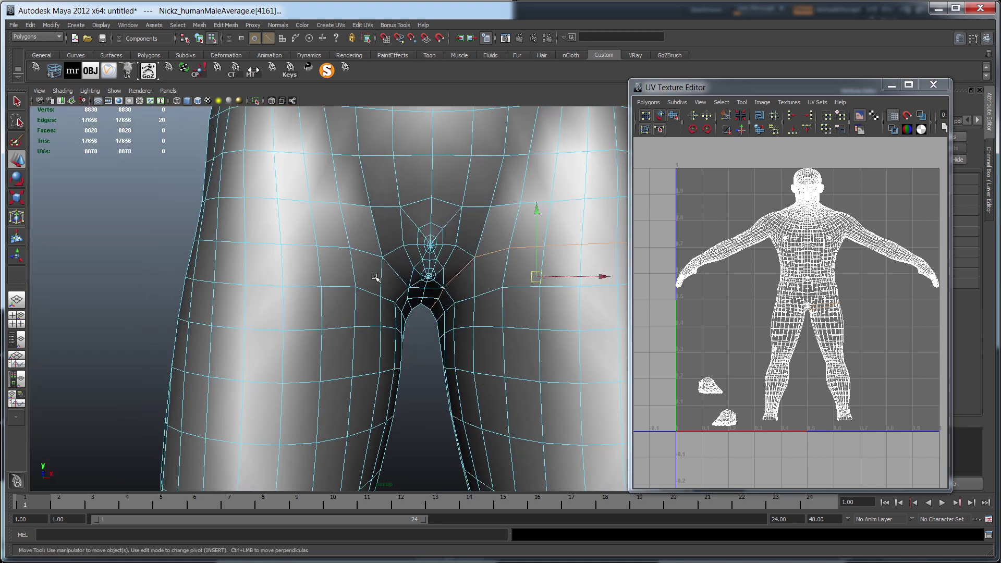
shift+click(391, 267)
alt+drag(391, 268, 406, 311)
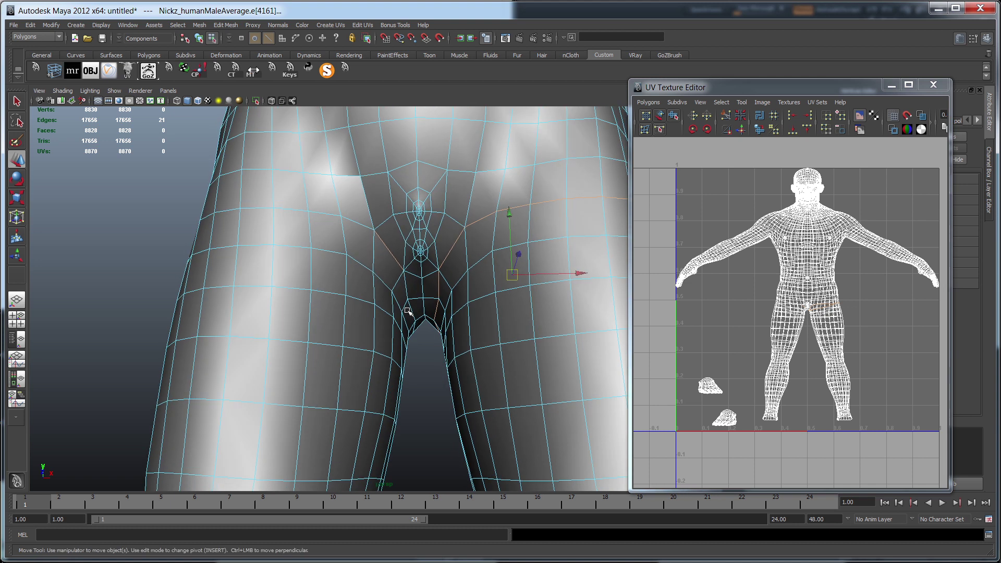
alt+drag(290, 326, 412, 223)
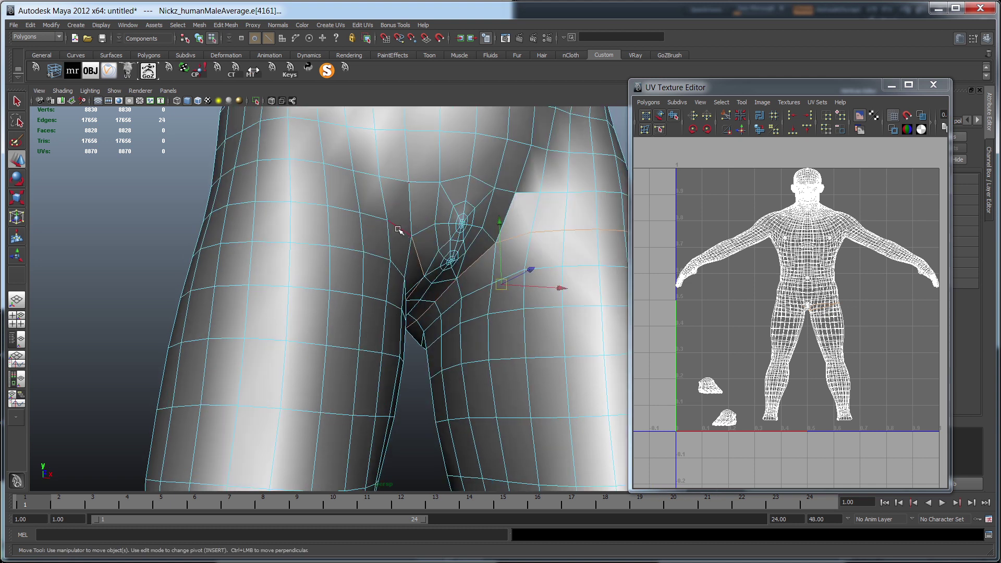
alt+drag(290, 280, 272, 288)
click(726, 117)
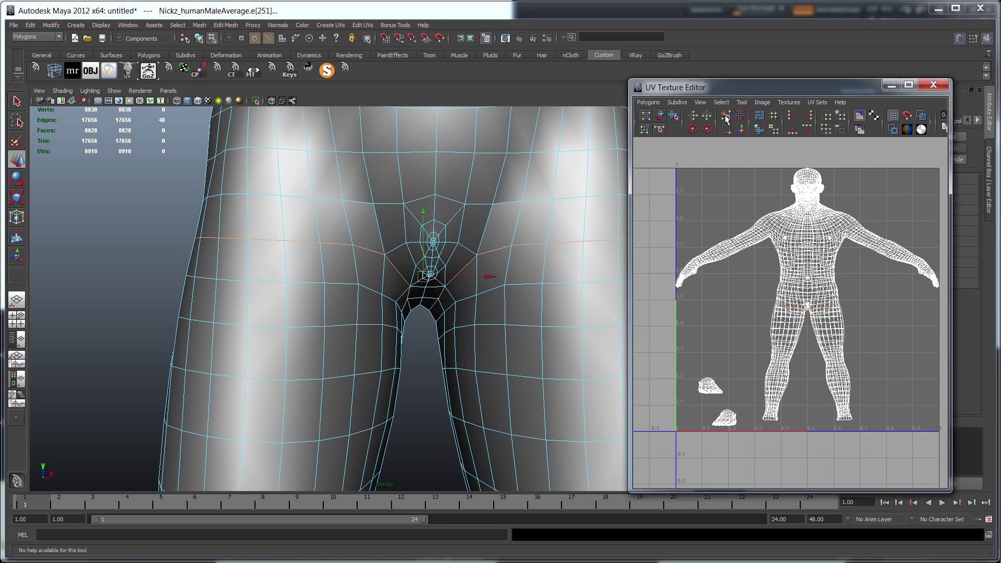
- Select the whole UV shell of the character's left leg and move it outward, away from the torso
right_drag(832, 358, 816, 376)
click(847, 368)
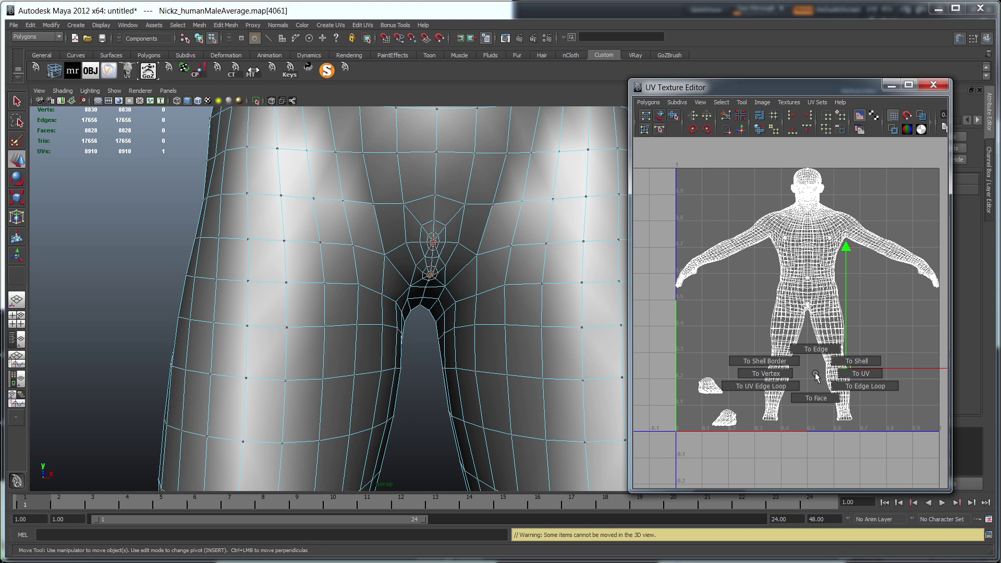
ctrl+right_drag(825, 373, 844, 369)
drag(848, 362, 908, 361)
- Select the whole UV shell of the character's right leg and move it outward, past the foot shells
click(783, 359)
ctrl+right_drag(809, 372, 833, 356)
drag(777, 361, 669, 365)
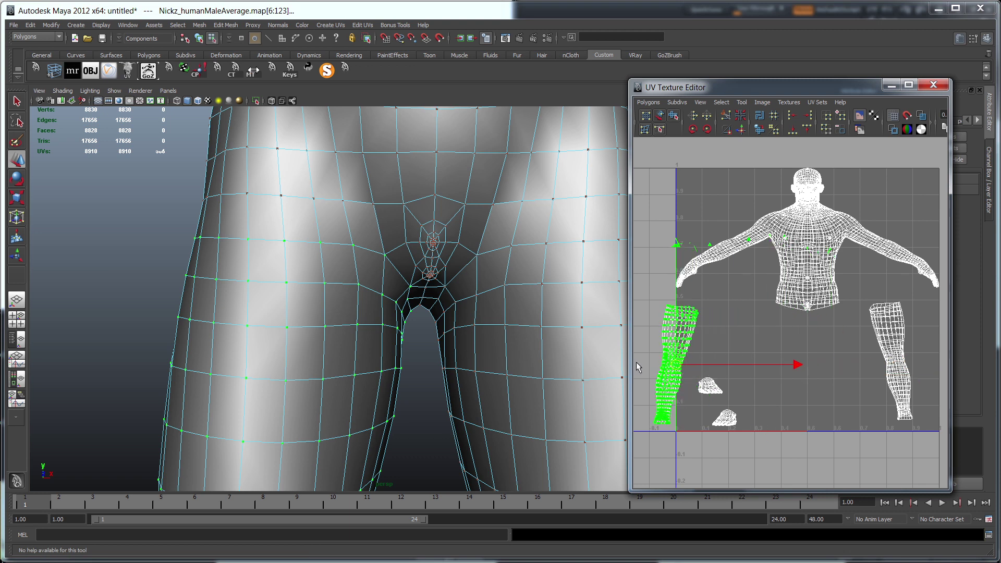
- Select the edge loop around the character's left upper arm, just outside the armpit
scroll(439, 295, down, 5)
alt+middle_drag(463, 289, 426, 390)
scroll(458, 354, down, 3)
alt+middle_drag(477, 332, 476, 434)
alt+middle_drag(487, 151, 462, 290)
scroll(462, 290, up, 3)
alt+drag(475, 259, 384, 324)
right_click(393, 243)
right_drag(391, 223, 392, 219)
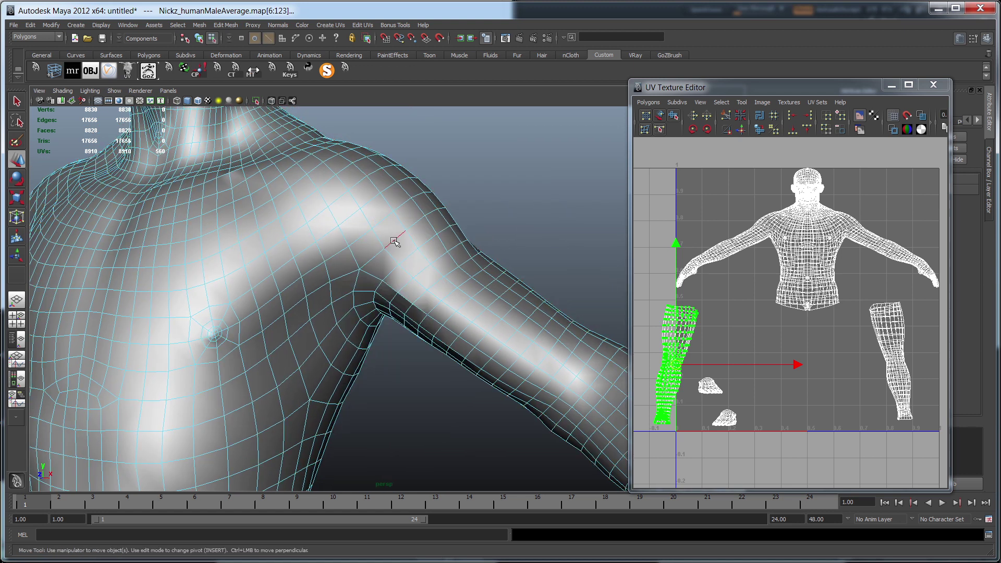
double_click(394, 240)
alt+drag(394, 241, 361, 286)
shift+double_click(355, 284)
- Add the matching edge loop around the right upper arm and separate the UVs along both loops
alt+drag(511, 287, 183, 293)
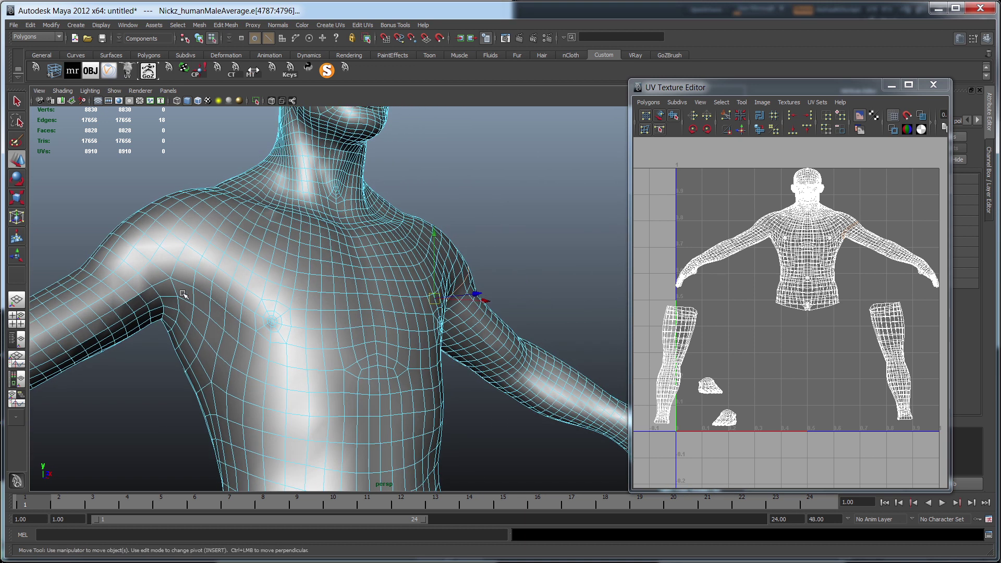
shift+click(156, 265)
scroll(308, 257, down, 5)
alt+drag(251, 302, 219, 321)
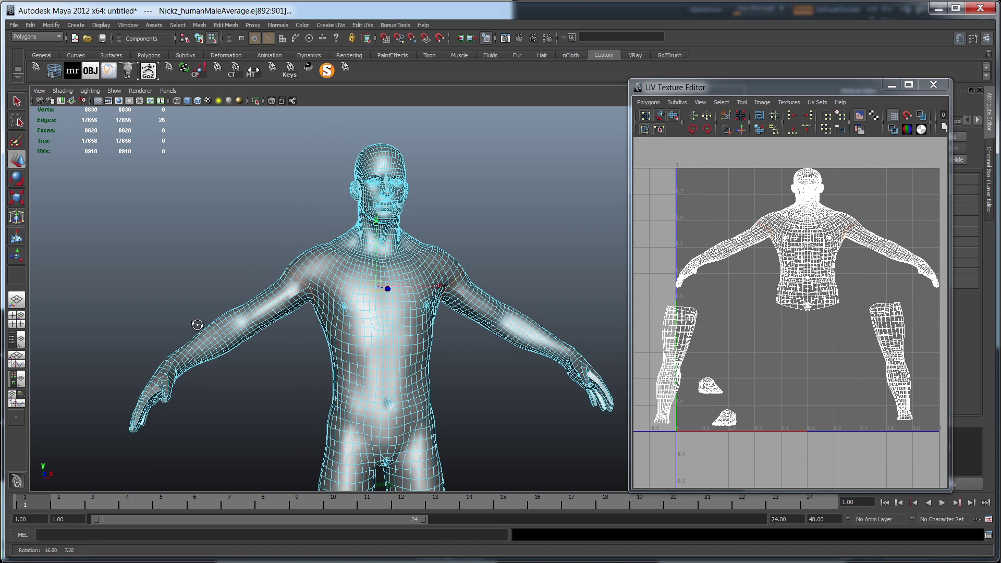
alt+right_drag(219, 321, 417, 315)
click(723, 118)
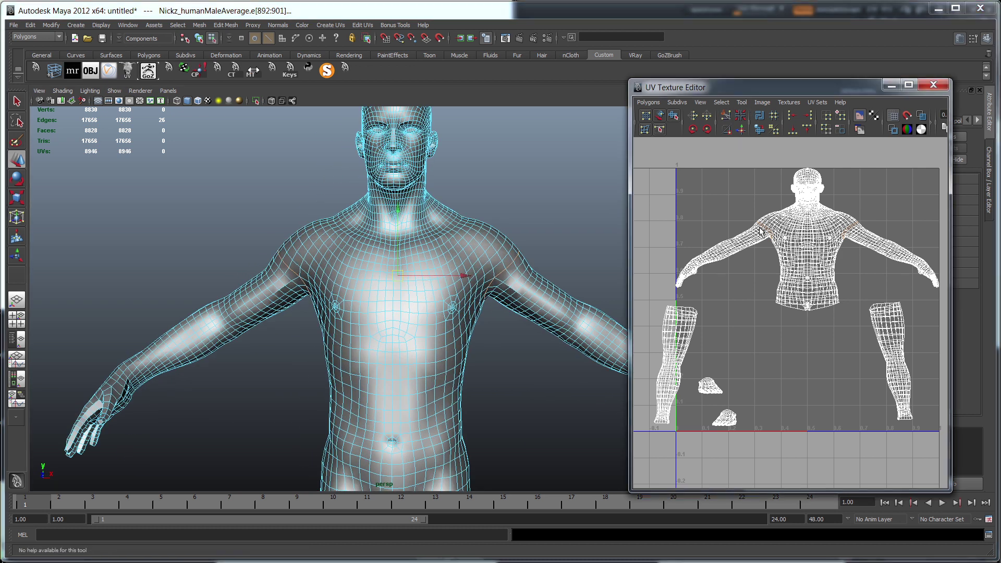
- Select the whole UV shell of the character's right arm and move it into the space between the leg shells
right_drag(757, 245, 792, 243)
click(739, 249)
drag(725, 255, 801, 377)
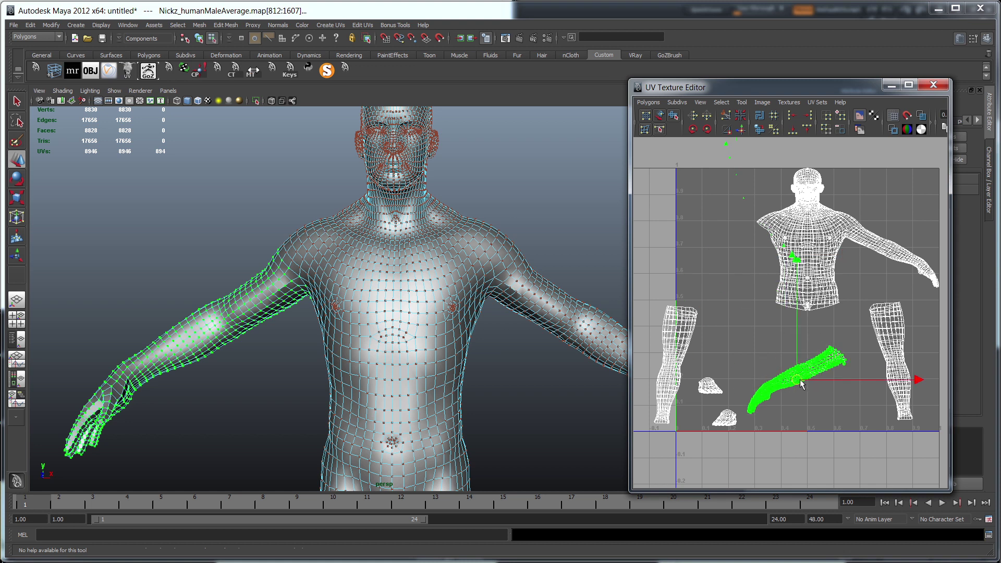
- Select the whole UV shell of the character's left arm and move it across the torso, above the right leg shell
click(871, 245)
right_drag(874, 252, 751, 268)
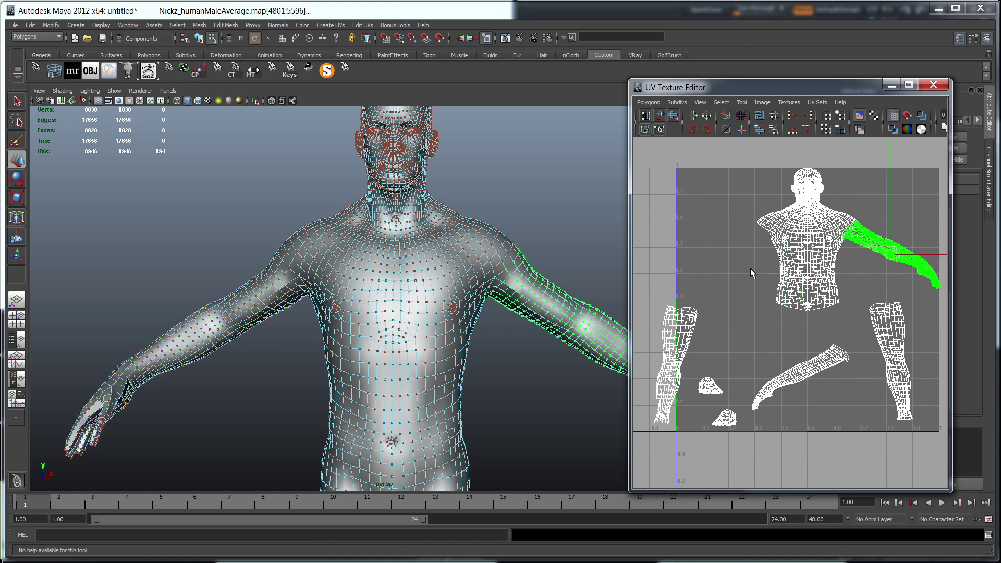
drag(896, 255, 691, 256)
- Select the edge loop around the character's right wrist
alt+drag(444, 304, 253, 329)
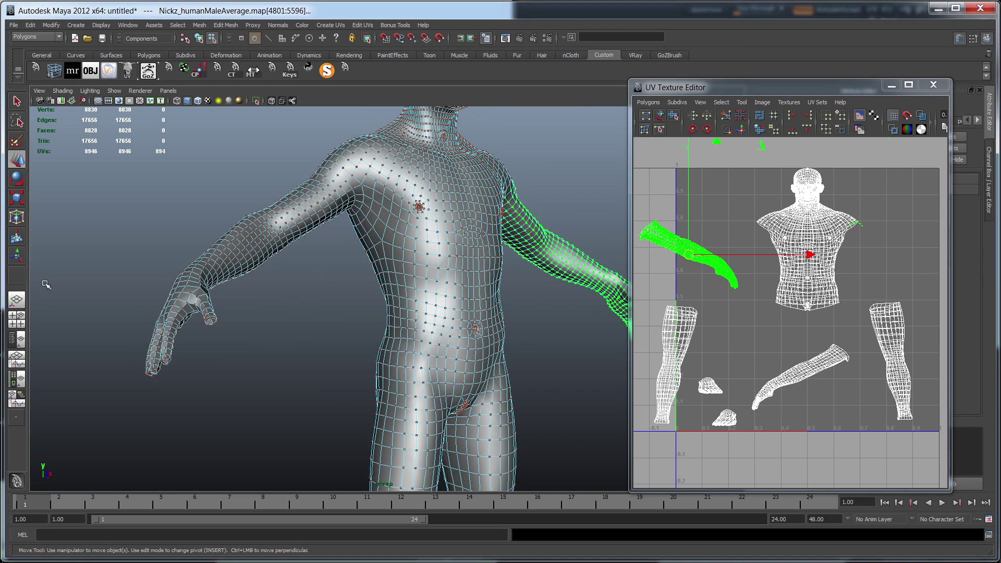
alt+drag(196, 309, 203, 324)
alt+right_drag(203, 324, 263, 338)
right_drag(148, 291, 151, 281)
double_click(151, 286)
- Add the matching edge loop around the left wrist and separate the UVs along both wrist loops
alt+right_drag(351, 261, 339, 263)
alt+drag(339, 263, 167, 261)
alt+drag(310, 290, 334, 267)
alt+middle_drag(532, 282, 354, 316)
alt+right_drag(354, 315, 476, 292)
alt+drag(477, 291, 485, 342)
alt+middle_drag(485, 342, 484, 242)
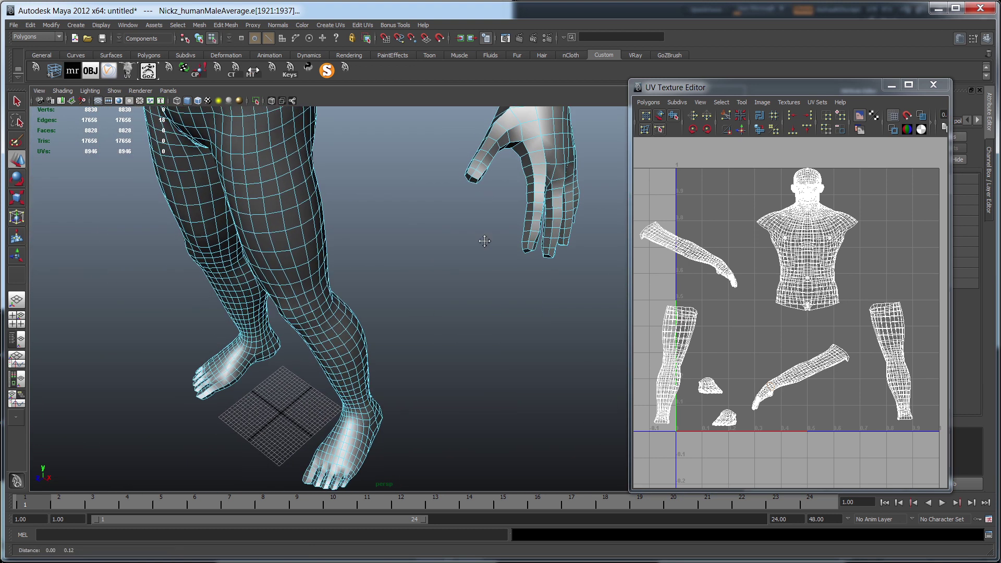
alt+right_drag(484, 241, 557, 172)
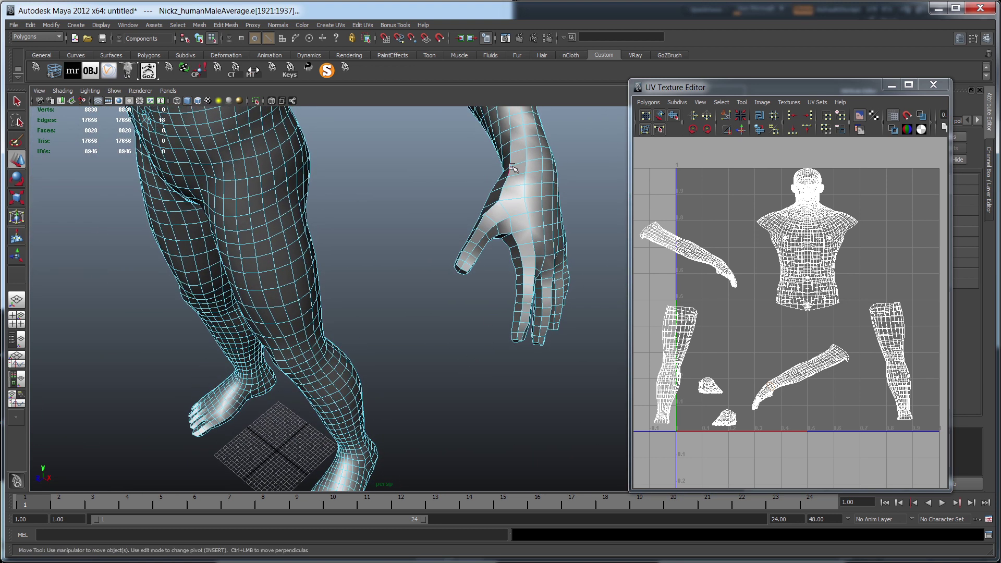
click(723, 116)
- Select the whole UV shell of the character's left hand and move it into the empty space below the arm shell
alt+right_drag(487, 263, 453, 281)
alt+middle_drag(453, 281, 503, 310)
alt+right_drag(517, 314, 401, 284)
alt+middle_drag(380, 276, 440, 360)
alt+drag(432, 362, 470, 326)
alt+middle_drag(470, 325, 535, 256)
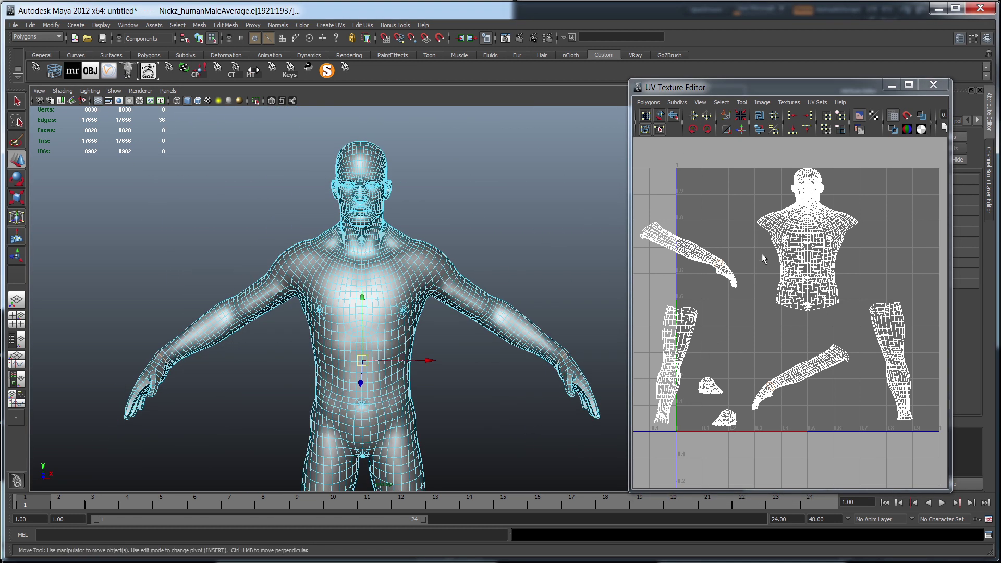
right_drag(722, 282, 755, 281)
click(731, 280)
drag(723, 272, 741, 301)
ctrl+right_drag(742, 296, 764, 294)
drag(739, 298, 736, 327)
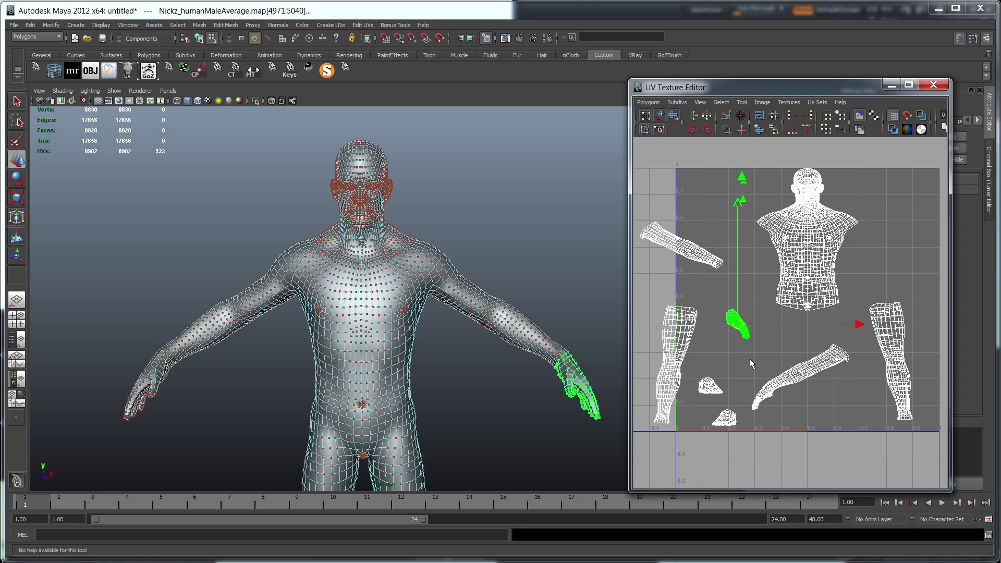
- Select the whole UV shell of the character's right hand and move it below the other hand's shell
click(781, 413)
ctrl+right_drag(764, 406, 798, 398)
drag(757, 395, 739, 362)
- Select the edge loop around the middle of the neck and separate the UVs along it
alt+right_drag(348, 296, 490, 245)
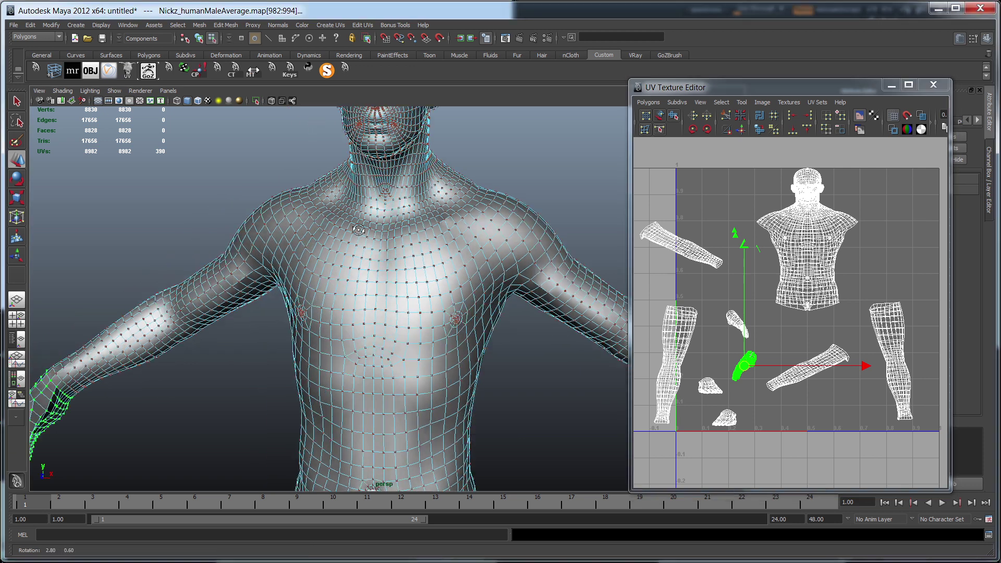
alt+middle_drag(417, 209, 411, 313)
alt+drag(412, 292, 344, 297)
alt+right_drag(313, 266, 373, 257)
alt+drag(368, 328, 412, 302)
alt+middle_drag(433, 250, 492, 181)
alt+drag(492, 180, 382, 272)
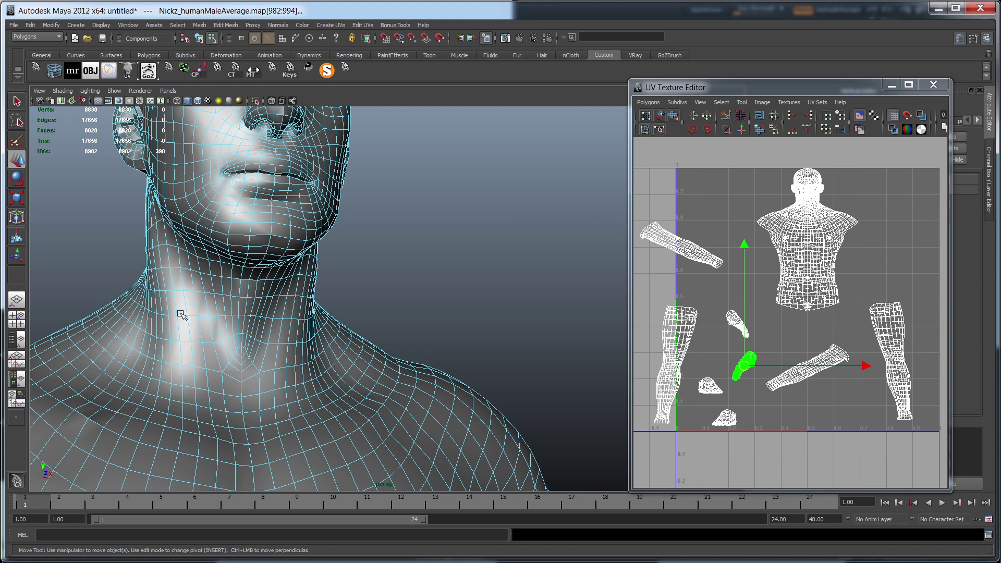
double_click(179, 315)
ctrl+right_click(302, 314)
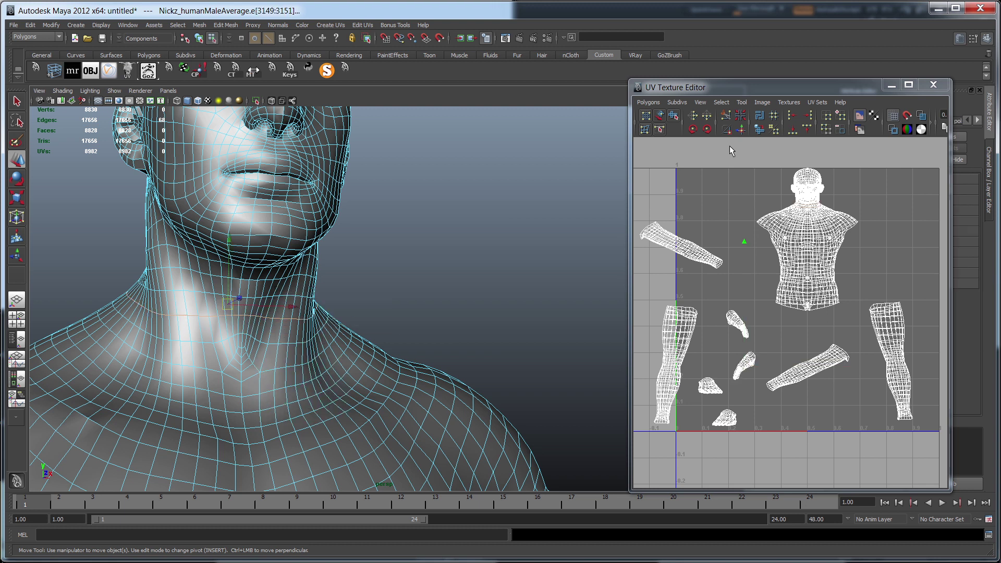
click(726, 116)
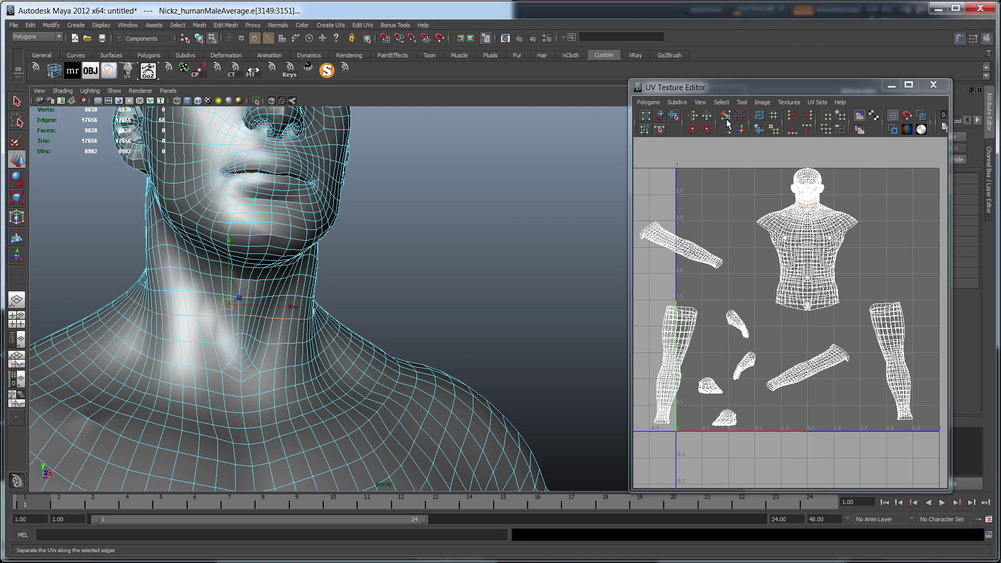
click(727, 117)
- Select the whole UV shell of the head and move it sideways off the torso into the empty corner of the UV space
right_drag(801, 192, 836, 174)
click(808, 180)
key(w)
drag(808, 188, 891, 185)
- Examine the neck and shoulders from several sides for a suitable seam between the neck and arm cuts
scroll(307, 290, down, 4)
alt+drag(301, 361, 592, 286)
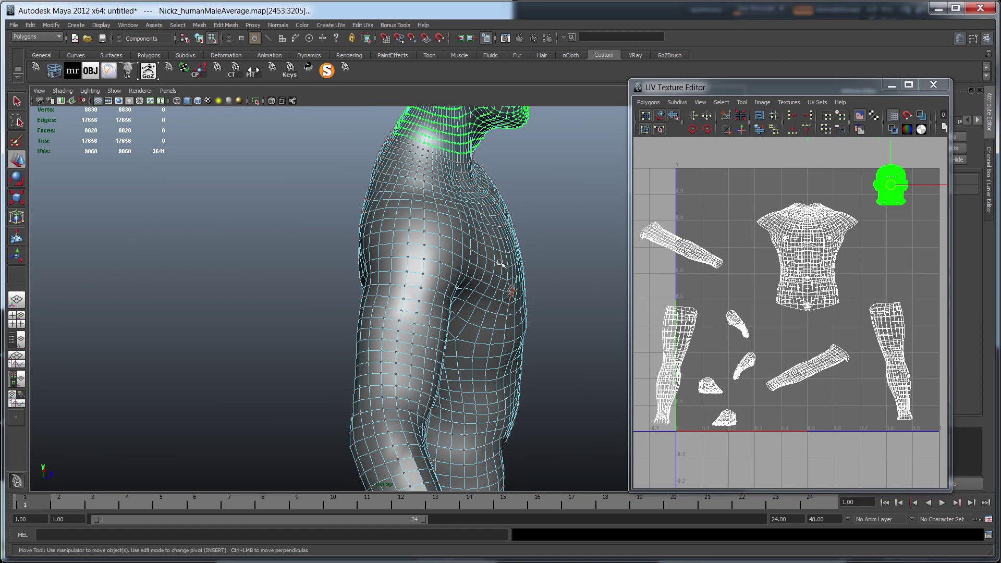
alt+drag(531, 245, 427, 257)
alt+middle_drag(426, 257, 406, 284)
alt+right_drag(333, 261, 396, 276)
alt+drag(344, 251, 451, 217)
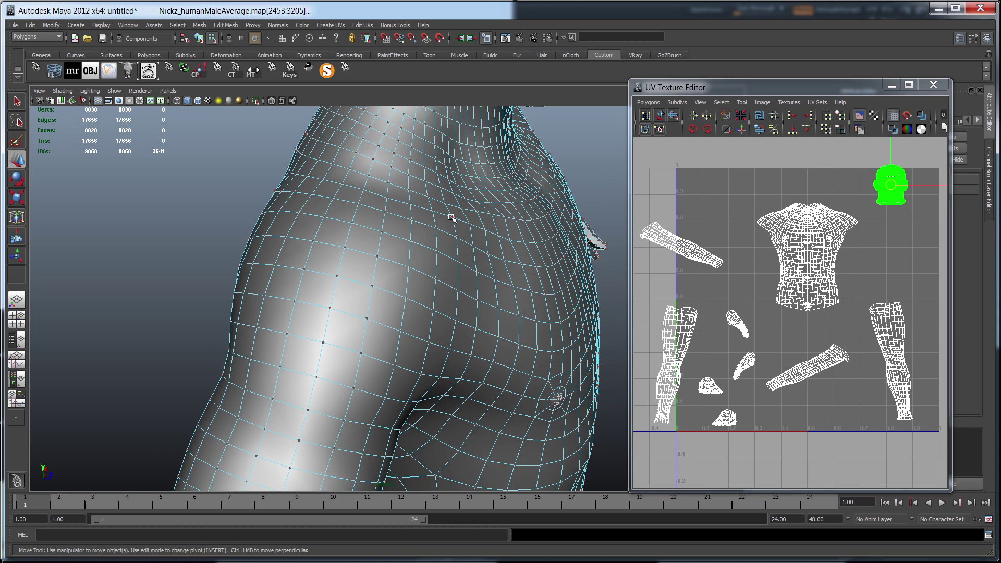
scroll(380, 208, down, 5)
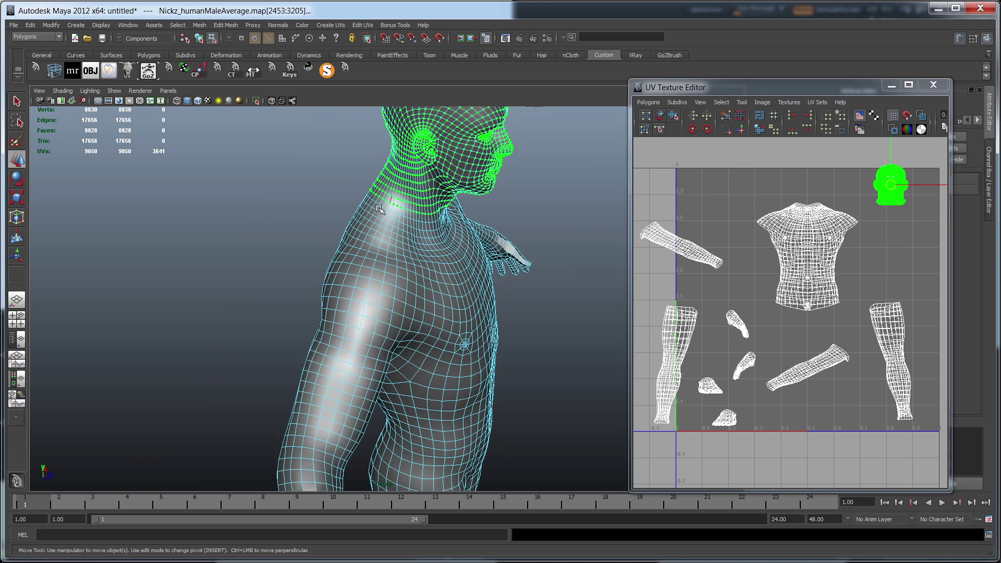
double_click(381, 238)
scroll(508, 272, down, 3)
alt+drag(536, 294, 339, 271)
scroll(447, 298, up, 5)
alt+middle_drag(513, 247, 313, 269)
alt+drag(562, 271, 521, 292)
- Select all faces of the torso UV shell
right_drag(800, 224, 823, 224)
drag(824, 255, 828, 246)
right_drag(820, 236, 820, 261)
drag(754, 185, 859, 315)
key(ctrl+F11)
- Examine the selected torso faces on the mesh around the right shoulder, the arm cut and the neck cut
alt+right_drag(333, 307, 255, 313)
alt+drag(251, 313, 323, 338)
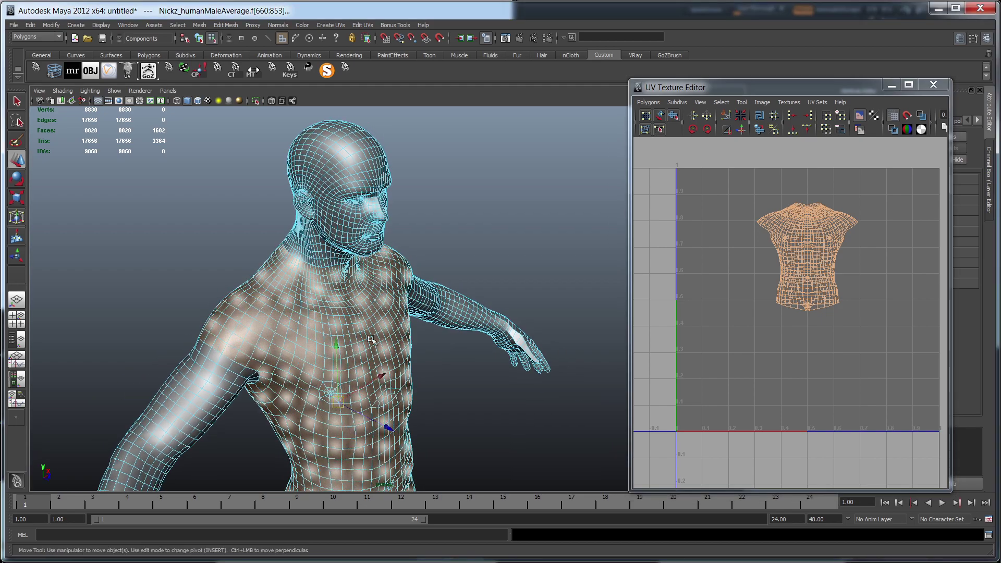
alt+middle_drag(323, 341, 410, 237)
alt+drag(409, 236, 529, 293)
alt+drag(197, 195, 215, 194)
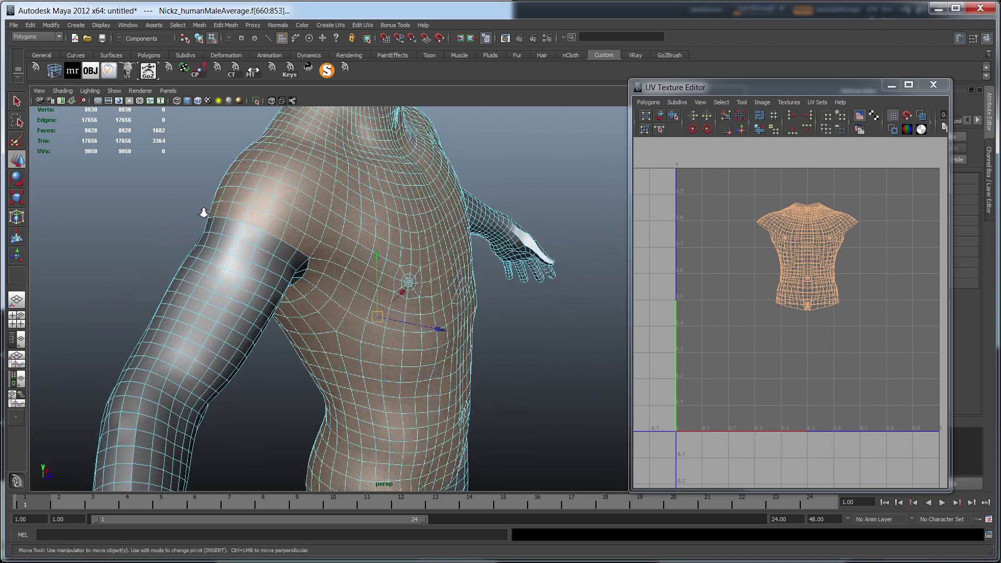
alt+right_drag(215, 194, 235, 196)
alt+drag(238, 200, 488, 293)
alt+drag(286, 313, 387, 277)
alt+middle_drag(435, 265, 438, 271)
alt+drag(438, 271, 464, 299)
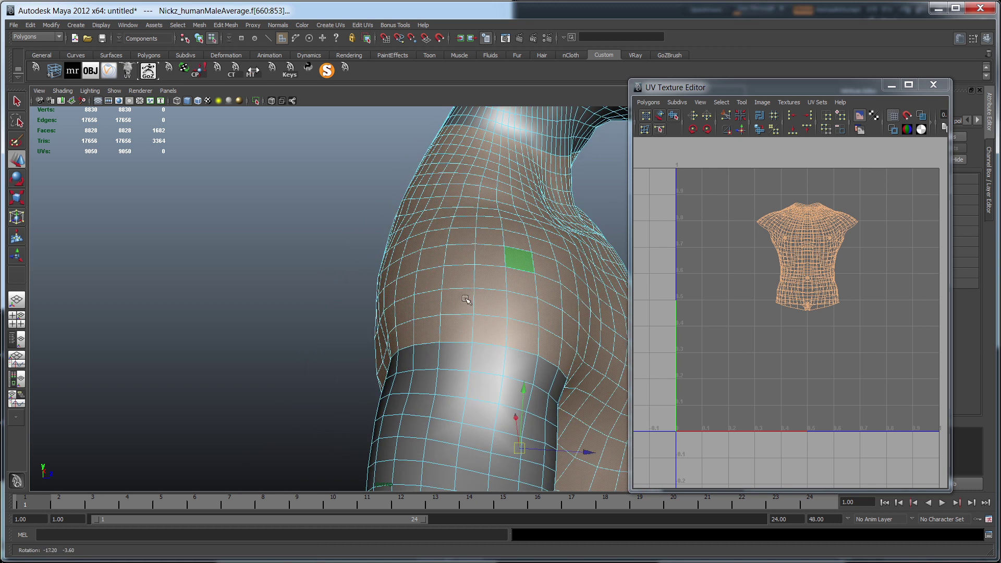
- Select the line of edges running along the top of the character's right shoulder from the arm cut towards the neck
right_click(485, 218)
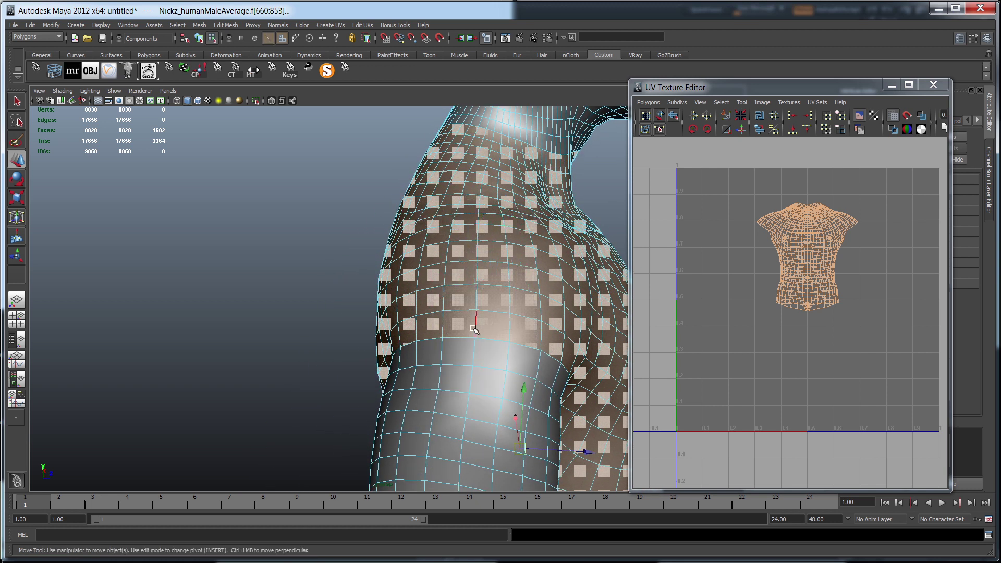
click(475, 327)
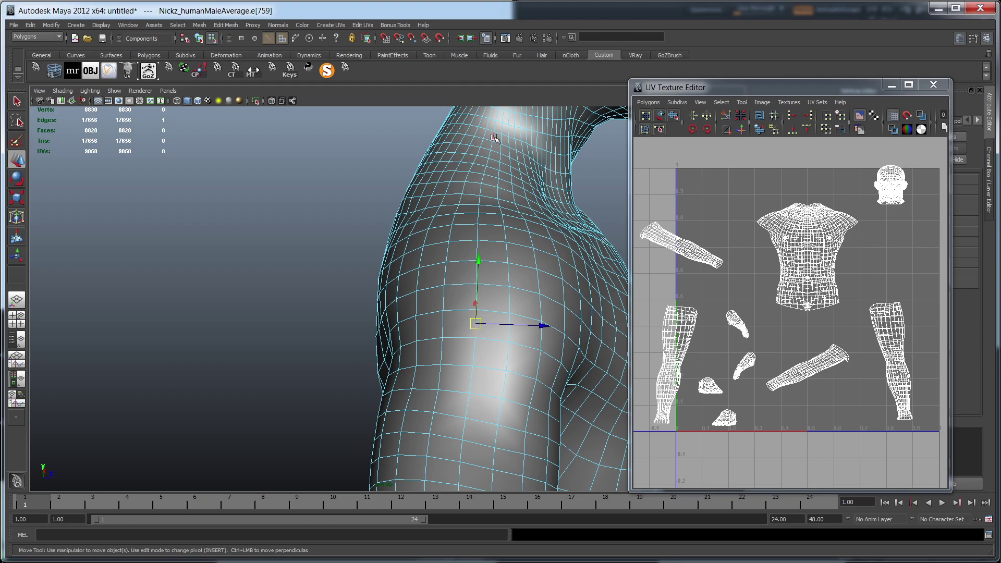
alt+drag(583, 280, 471, 332)
- Complete the edge selection along the top of the right shoulder up to the neck cut and check it in the top view
key(space)
key(space)
scroll(465, 278, down, 8)
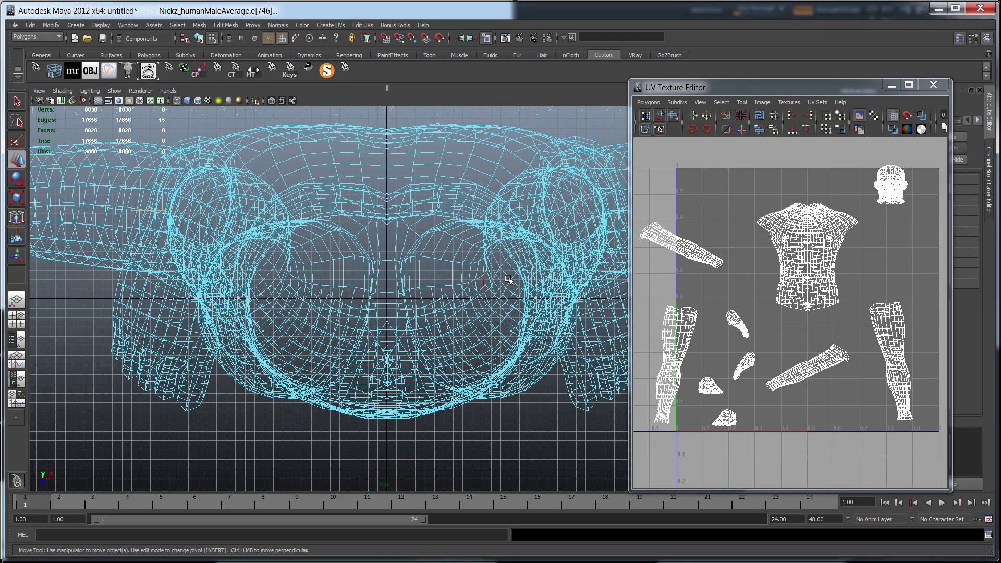
key(space)
key(space)
alt+drag(486, 286, 450, 313)
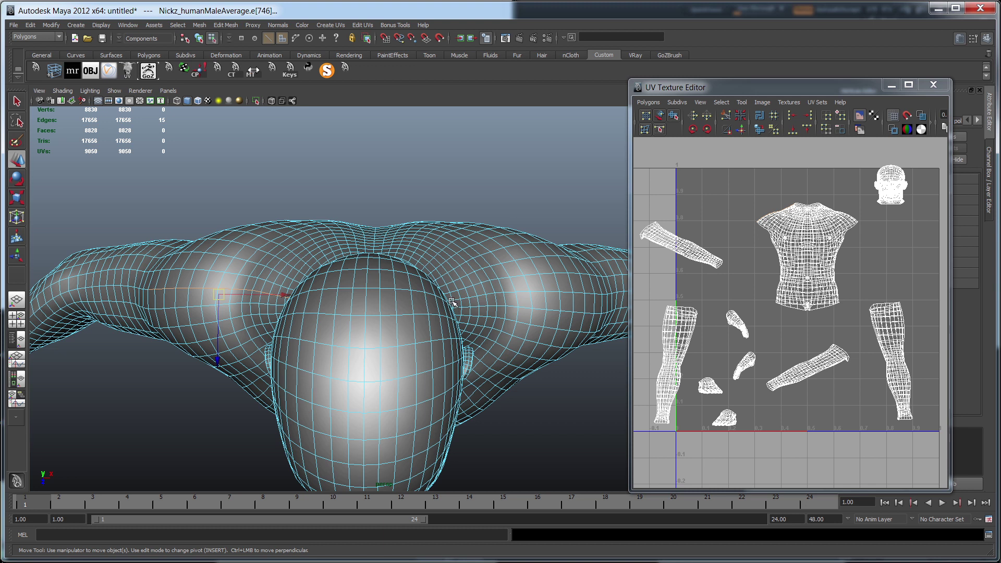
- Add the matching line of edges along the top of the left shoulder, between the neck cut and the arm cut, to the selection
alt+drag(453, 300, 454, 320)
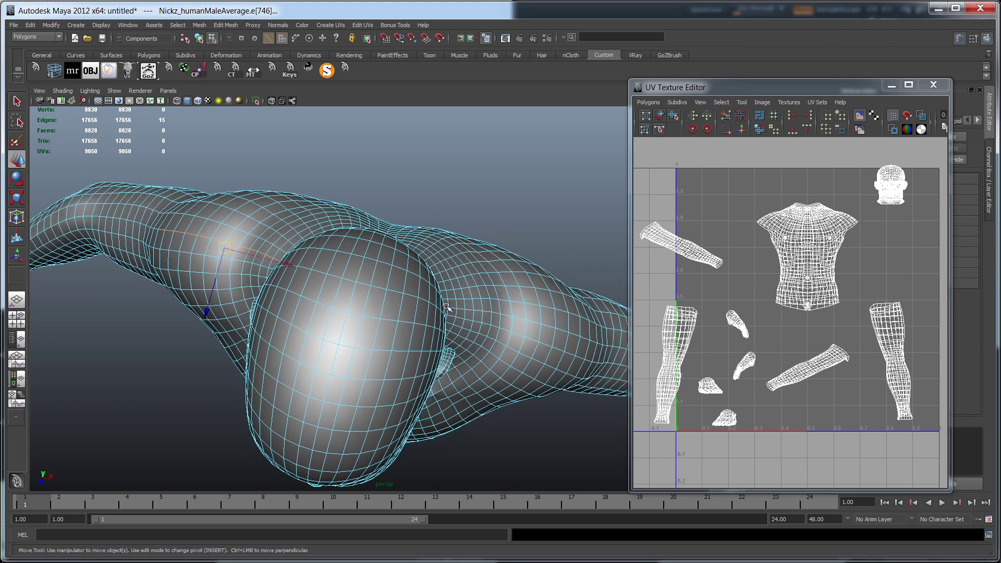
alt+drag(513, 327, 551, 348)
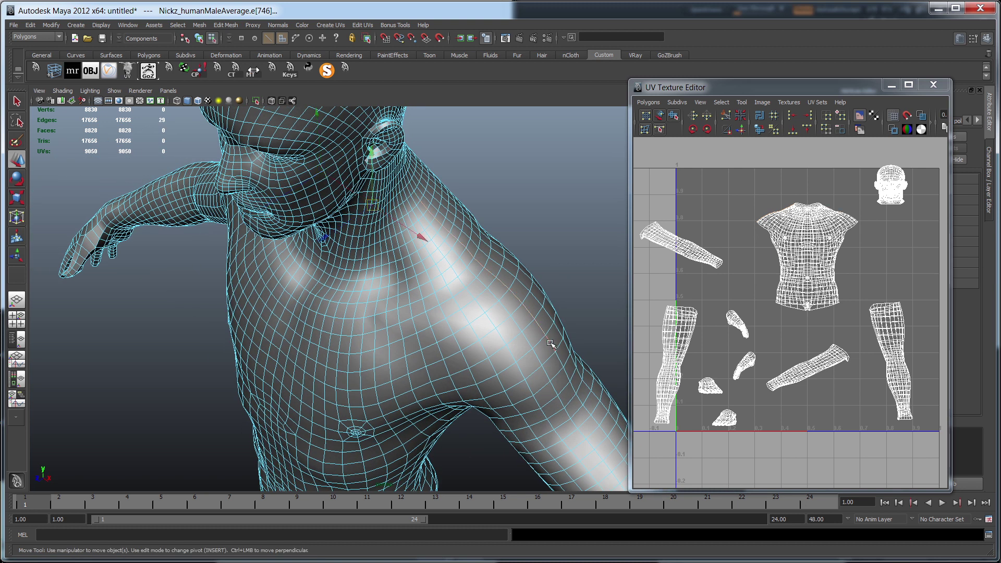
alt+drag(381, 326, 339, 315)
alt+middle_drag(360, 213, 391, 373)
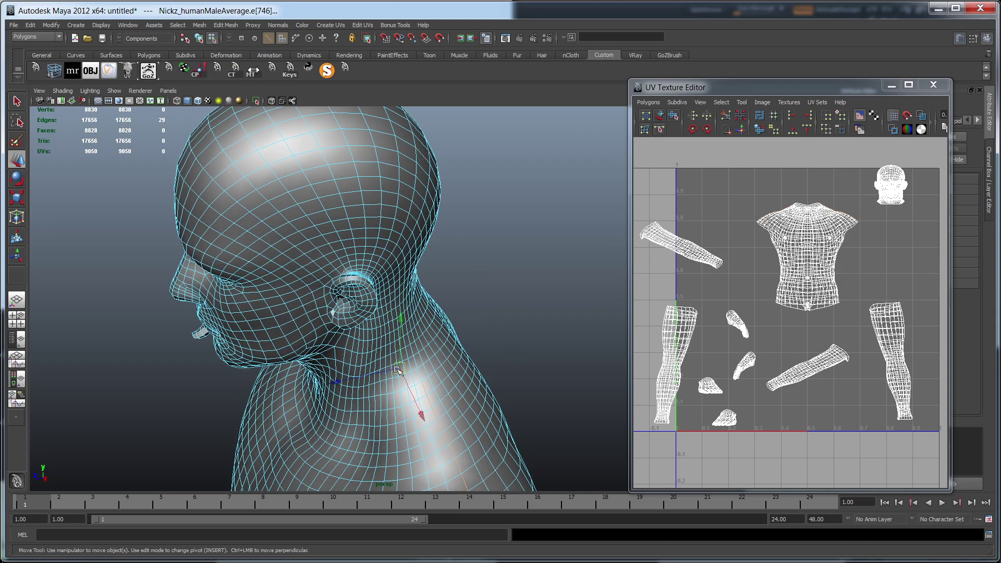
- Add the vertical line of edges down the left side of the torso, from the armpit to the leg cut, to the selection
alt+drag(414, 367, 365, 316)
alt+middle_drag(365, 316, 392, 265)
alt+drag(392, 265, 464, 302)
alt+drag(492, 360, 392, 249)
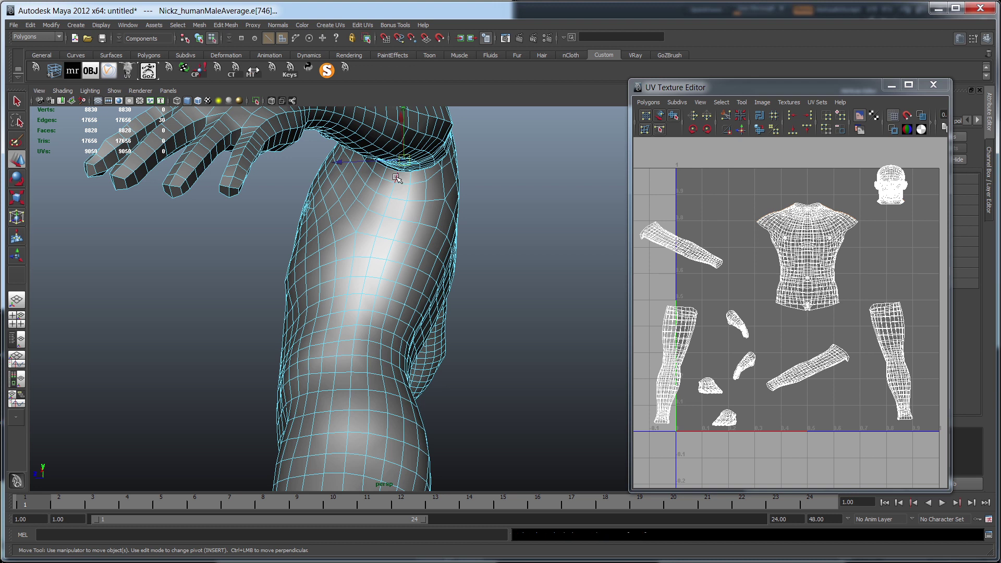
alt+drag(389, 417, 399, 369)
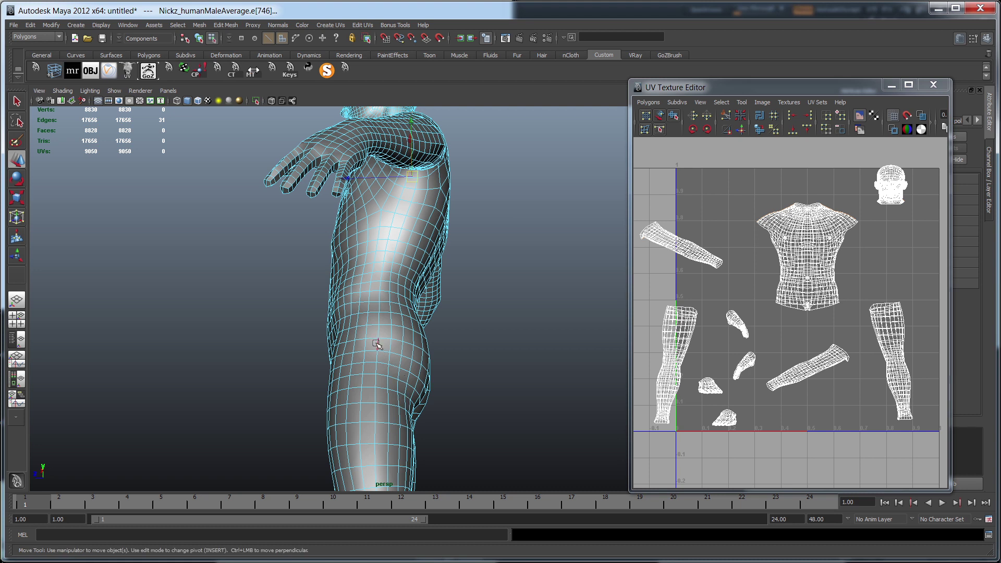
alt+drag(377, 343, 357, 215)
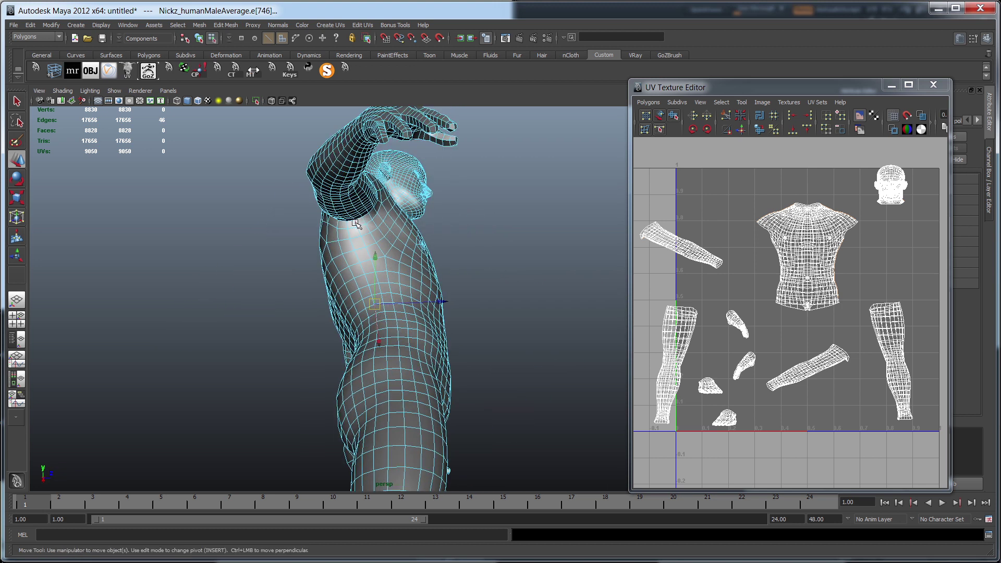
- Add the vertical line of edges down the right side of the torso, from the armpit to the leg cut, to the selection
alt+drag(412, 271, 356, 310)
alt+drag(356, 255, 405, 364)
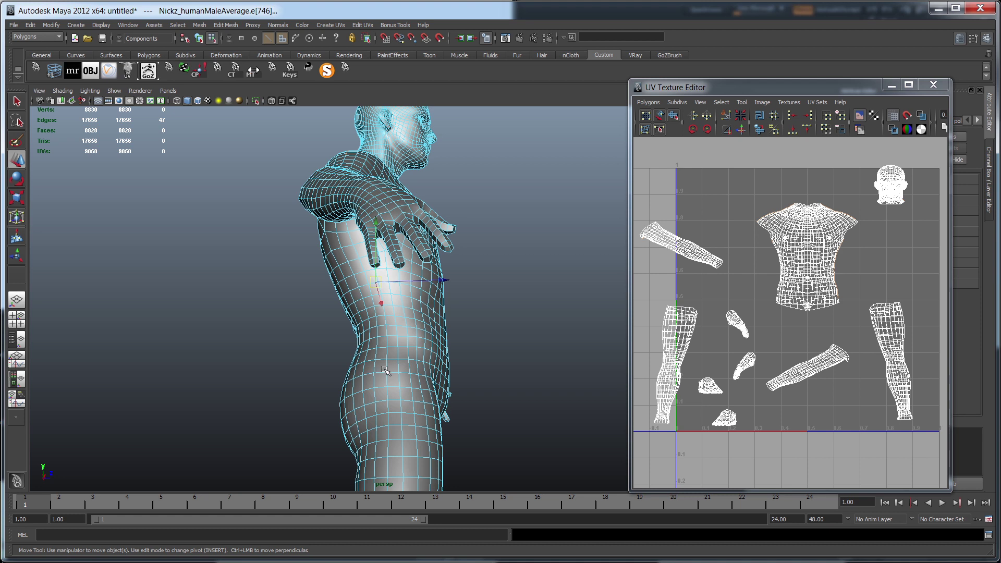
double_click(386, 380)
- Deselect the surplus loop edges outside the torso so that only the shoulder and side seam edges stay selected
alt+drag(429, 373, 522, 386)
scroll(481, 417, down, 4)
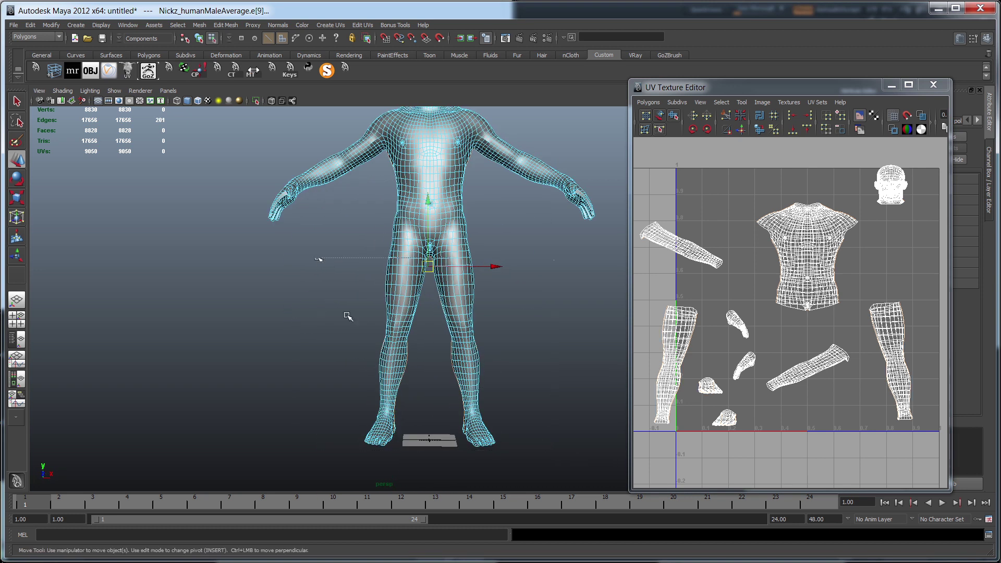
ctrl+drag(318, 258, 318, 257)
key(alt+v)
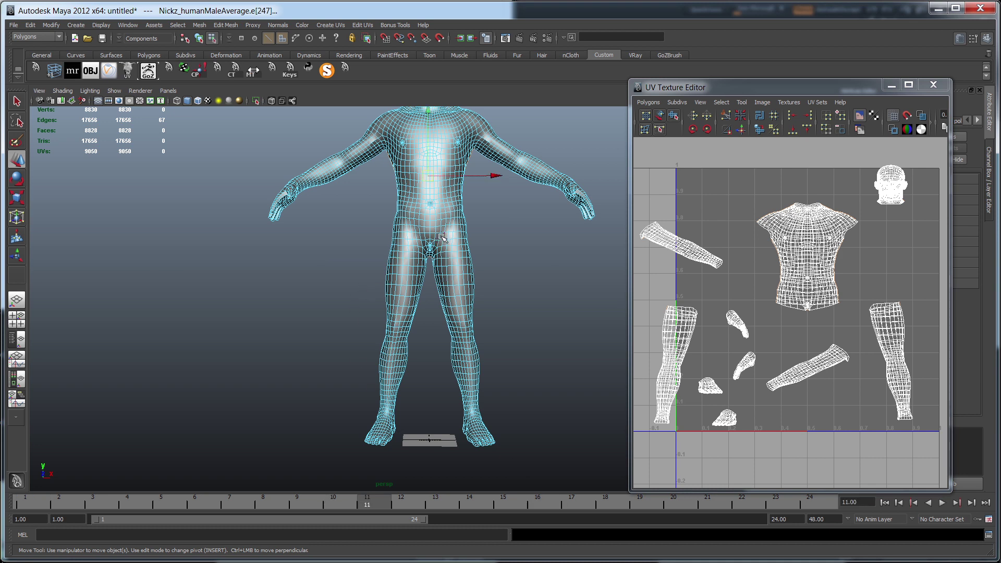
ctrl+drag(415, 275, 416, 275)
alt+right_drag(469, 278, 536, 282)
alt+drag(537, 283, 557, 284)
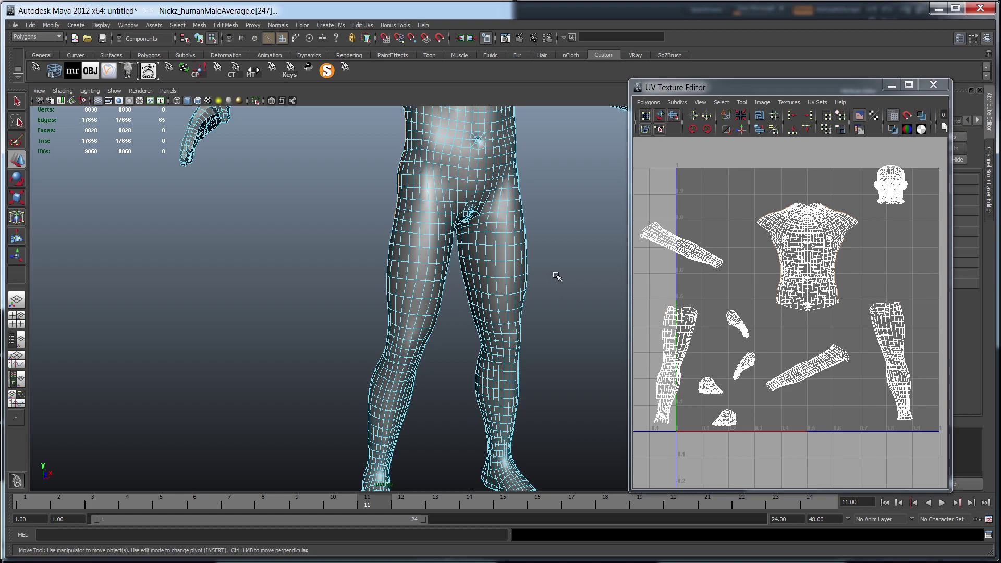
scroll(557, 276, down, 5)
alt+drag(474, 404, 513, 388)
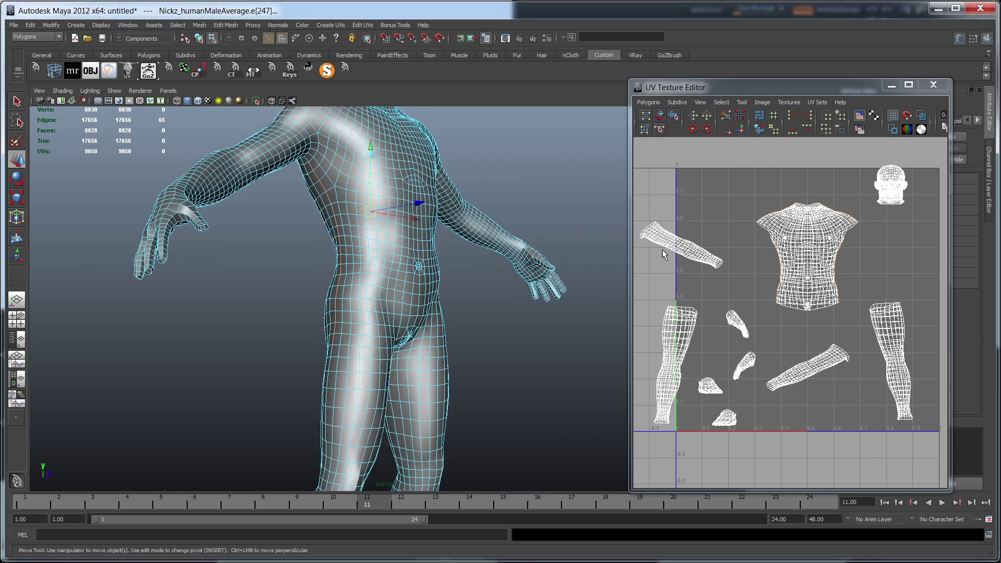
- Cut the UVs along the selected seam edges and test the split by moving the torso shell, undoing the move
right_drag(818, 270, 880, 242)
click(829, 241)
mouse_move(809, 263)
mouse_down()
mouse_move(849, 253)
mouse_move(796, 255)
mouse_up()
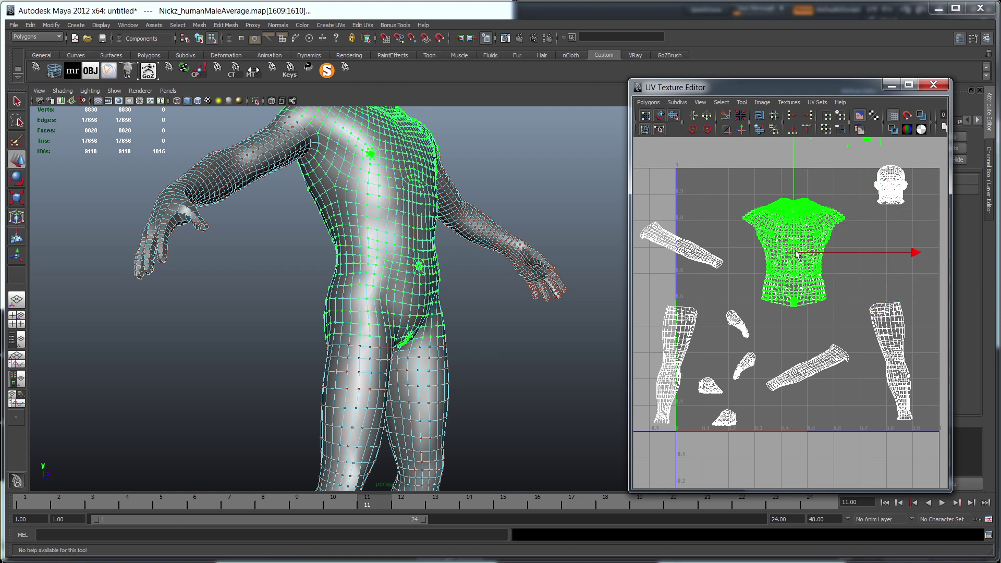
key(ctrl+z)
- Turn on the shaded UV display in the UV Texture Editor
mouse_move(425, 339)
alt+mouse_down()
mouse_move(449, 338)
mouse_move(439, 326)
alt+mouse_up()
scroll(450, 323, up, 3)
scroll(547, 200, up, 2)
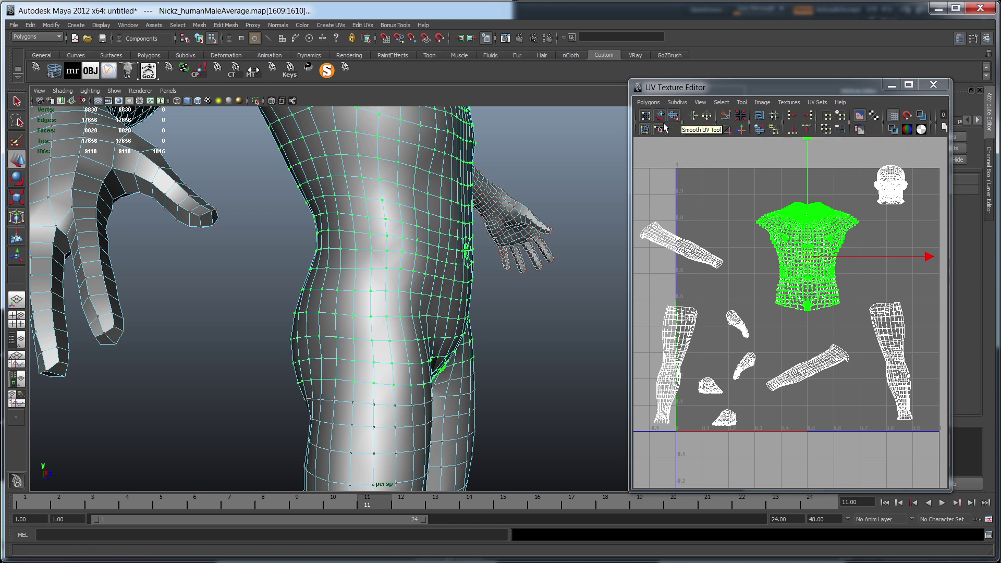
click(718, 103)
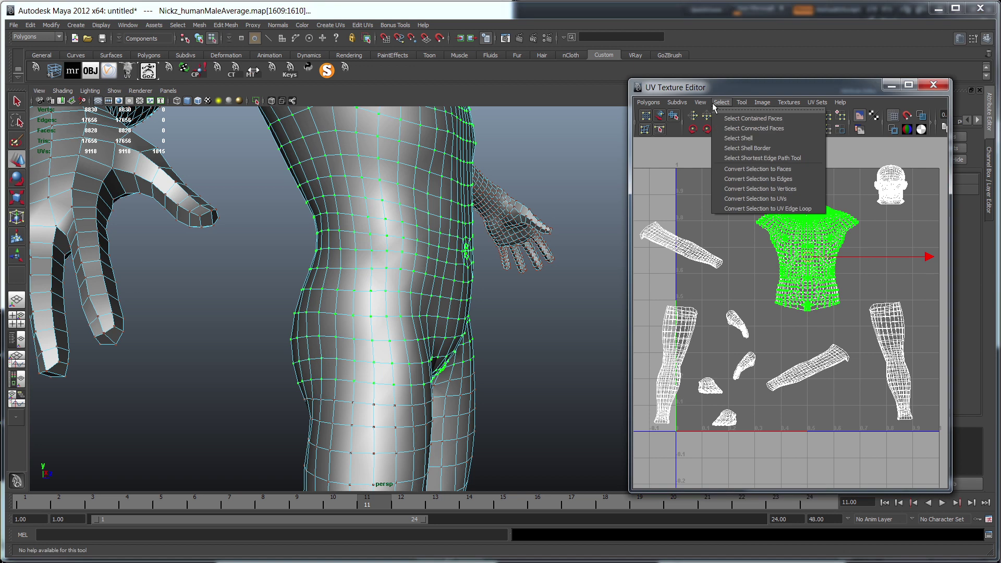
mouse_move(699, 105)
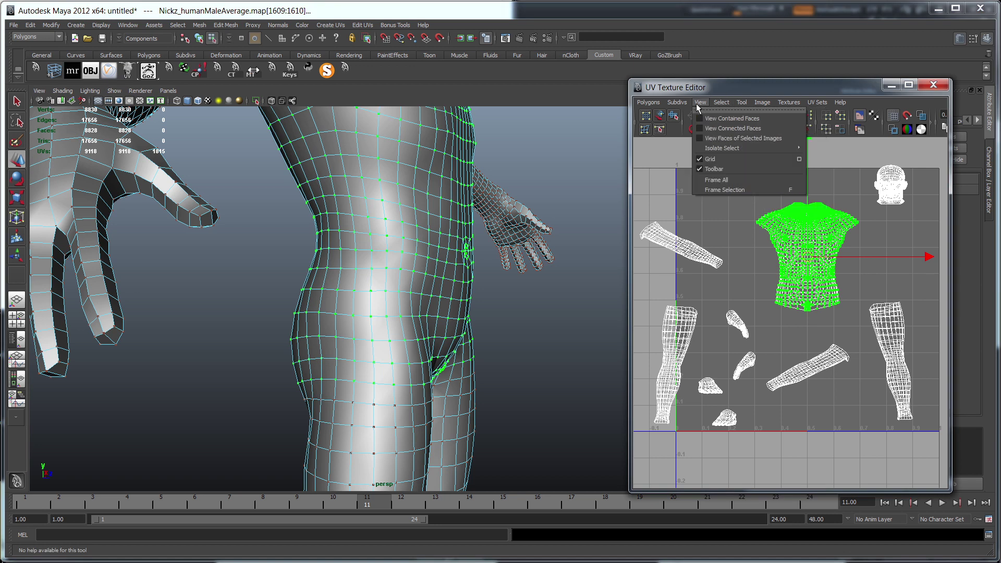
click(766, 105)
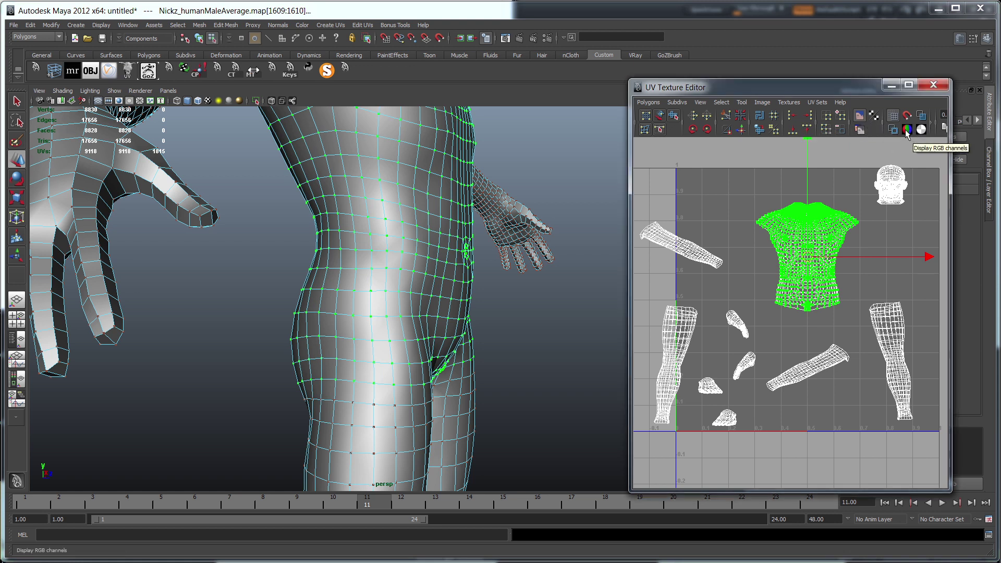
click(921, 119)
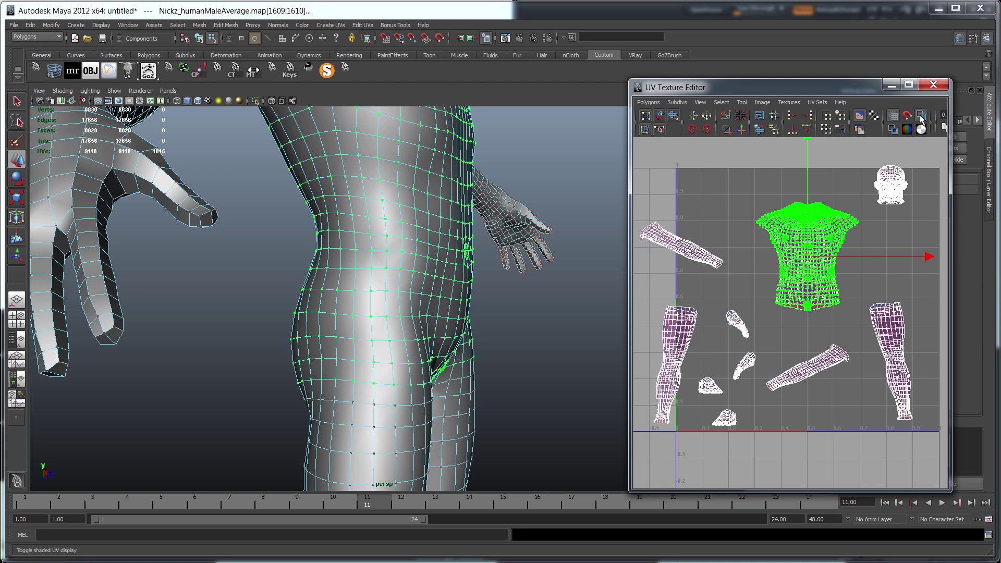
- Turn on the texture border display so the UV seams are highlighted on the mesh
alt+drag(373, 289, 470, 282)
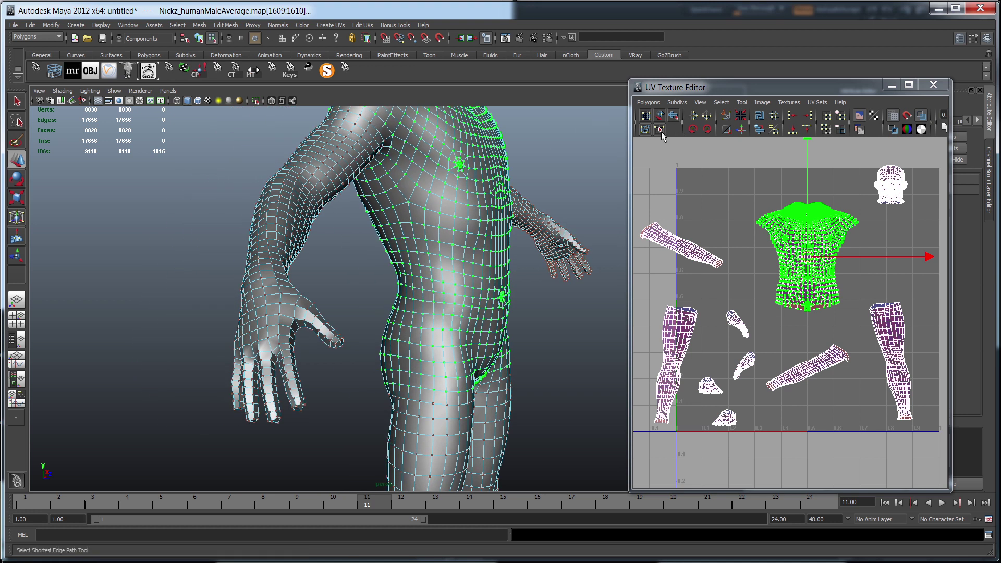
click(893, 133)
click(893, 133)
click(893, 130)
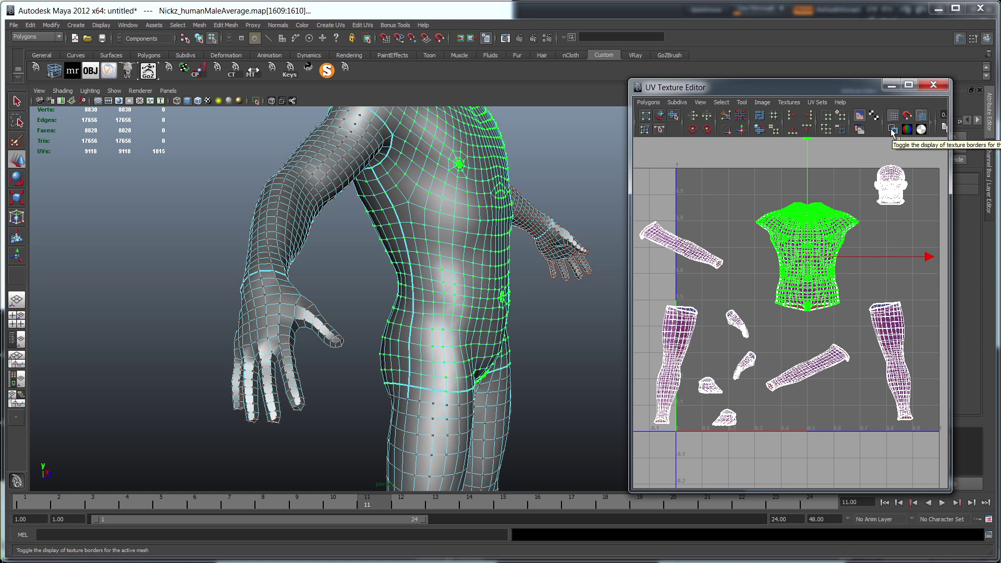
click(891, 130)
click(890, 130)
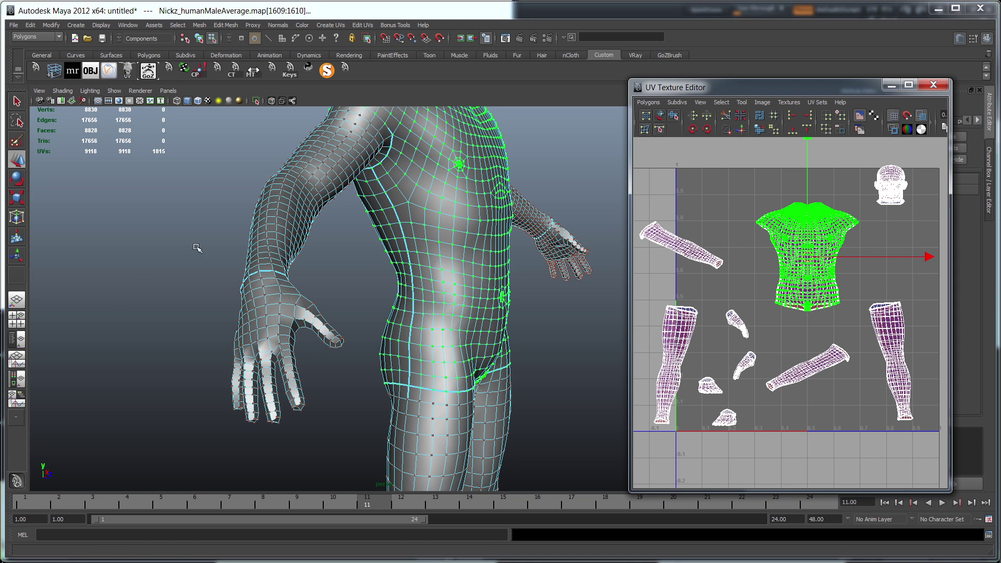
alt+right_drag(186, 249, 403, 223)
click(894, 130)
click(893, 131)
- Select the two edges across the underside of the crotch between the leg cuts and cut the UVs along them
alt+drag(457, 282, 398, 299)
click(399, 269)
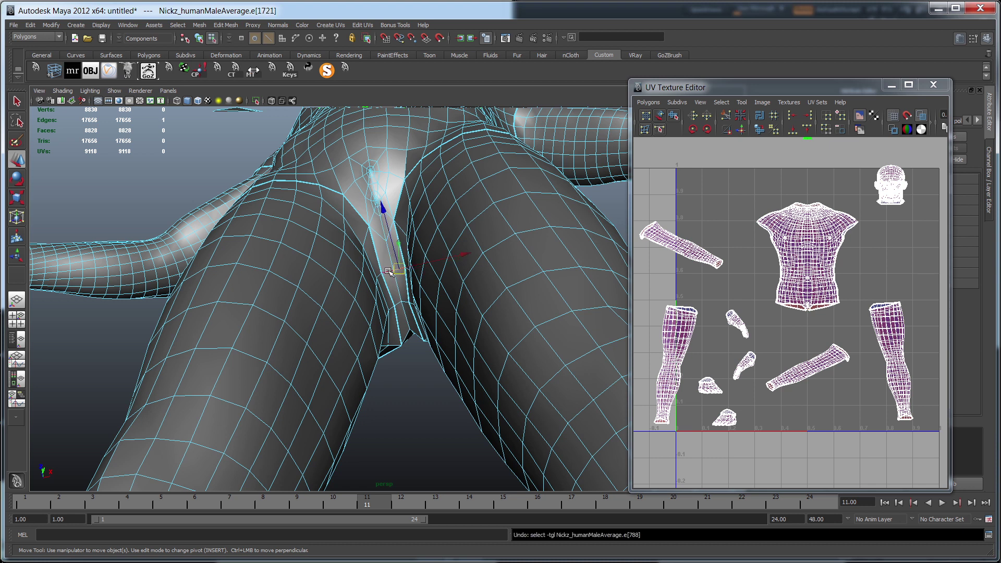
click(725, 118)
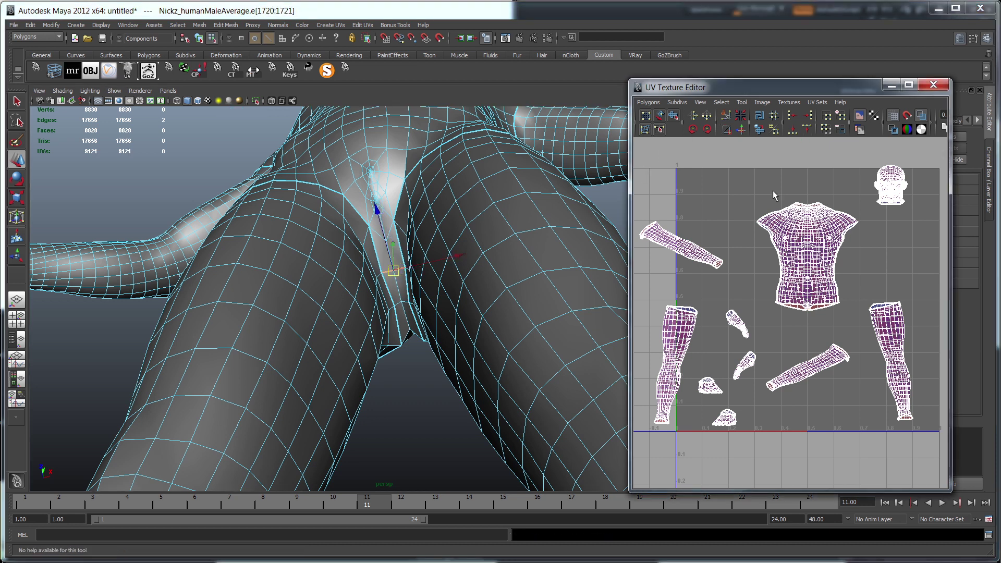
- Check the torso shell for a remaining connection and cut the UVs at the uncut edge still joining front and back
right_drag(780, 226, 847, 224)
click(814, 223)
alt+drag(428, 245, 360, 325)
right_drag(311, 267, 313, 238)
click(309, 271)
alt+drag(311, 279, 526, 277)
click(728, 118)
- Select the front torso UV shell and move it away from the back shell, outside the UV square to the left
right_drag(795, 241, 862, 254)
click(828, 242)
drag(809, 256, 739, 233)
scroll(772, 254, down, 1)
alt+middle_drag(774, 258, 816, 219)
drag(797, 208, 664, 231)
alt+middle_drag(673, 316, 733, 283)
alt+drag(516, 245, 200, 333)
alt+middle_drag(946, 241, 911, 242)
alt+middle_drag(927, 176, 913, 219)
- Switch to object mode and select the whole body mesh
alt+middle_drag(365, 245, 394, 342)
alt+drag(442, 288, 503, 292)
scroll(465, 215, up, 4)
alt+drag(465, 214, 365, 196)
alt+drag(535, 188, 388, 187)
right_drag(398, 193, 393, 172)
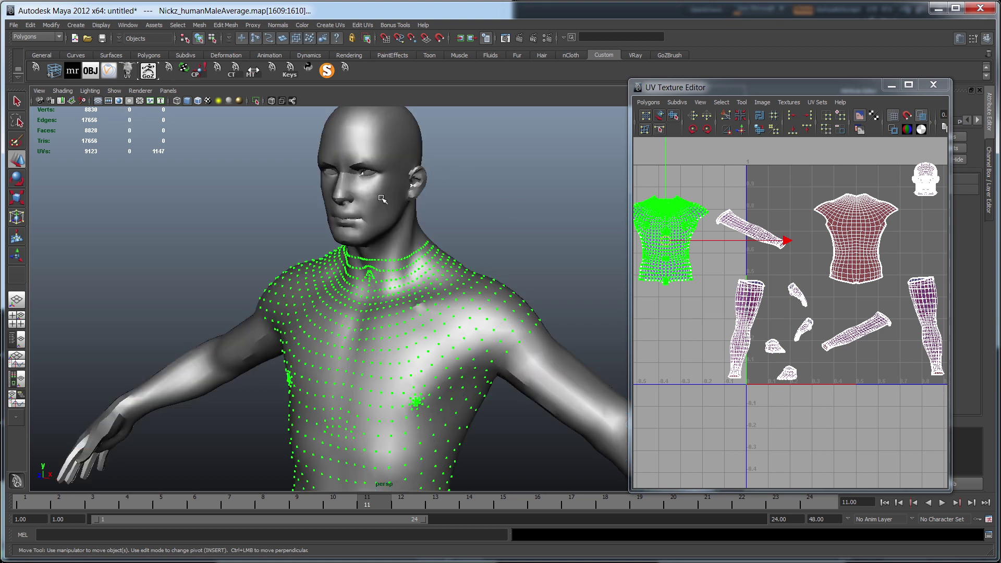
alt+middle_drag(411, 173, 419, 278)
scroll(419, 278, up, 5)
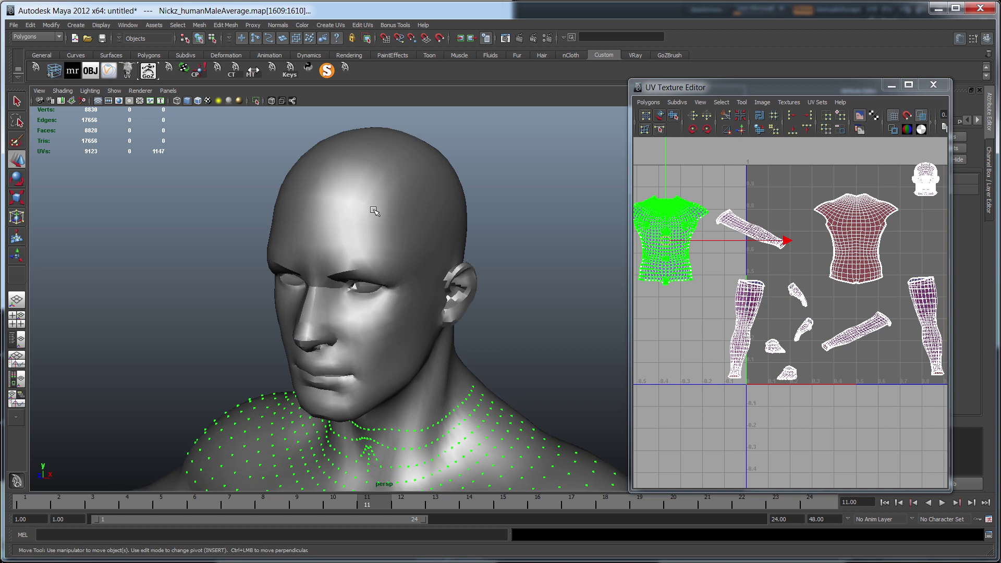
click(374, 209)
alt+middle_drag(623, 352, 568, 267)
scroll(569, 266, down, 4)
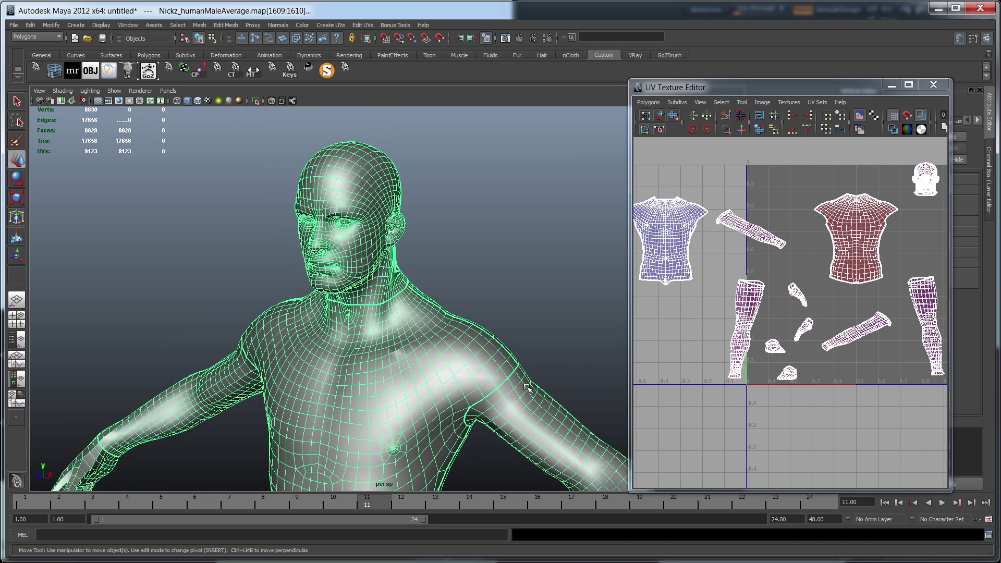
- Select the line of edges up the back of the head from the neck cut and cut the UVs along it
alt+middle_drag(531, 388, 554, 266)
alt+drag(564, 316, 423, 208)
right_drag(387, 203, 388, 230)
alt+drag(394, 228, 346, 183)
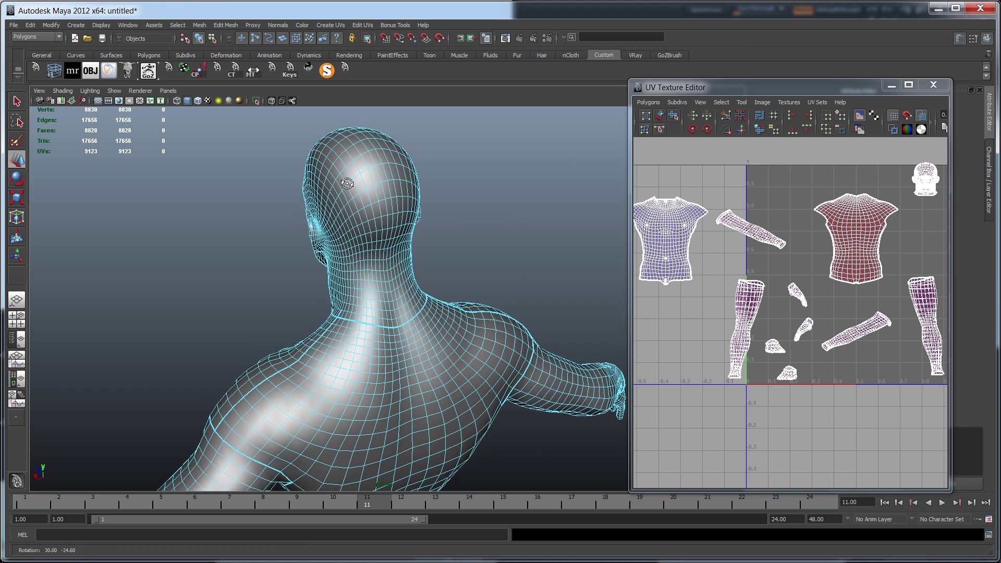
click(393, 320)
alt+drag(393, 320, 183, 223)
click(725, 116)
- Select the line of edges along the underside of the left arm from the upper arm cut to the wrist cut
alt+drag(323, 271, 559, 261)
alt+right_drag(559, 261, 477, 167)
alt+middle_drag(429, 339, 454, 257)
alt+drag(453, 318, 398, 306)
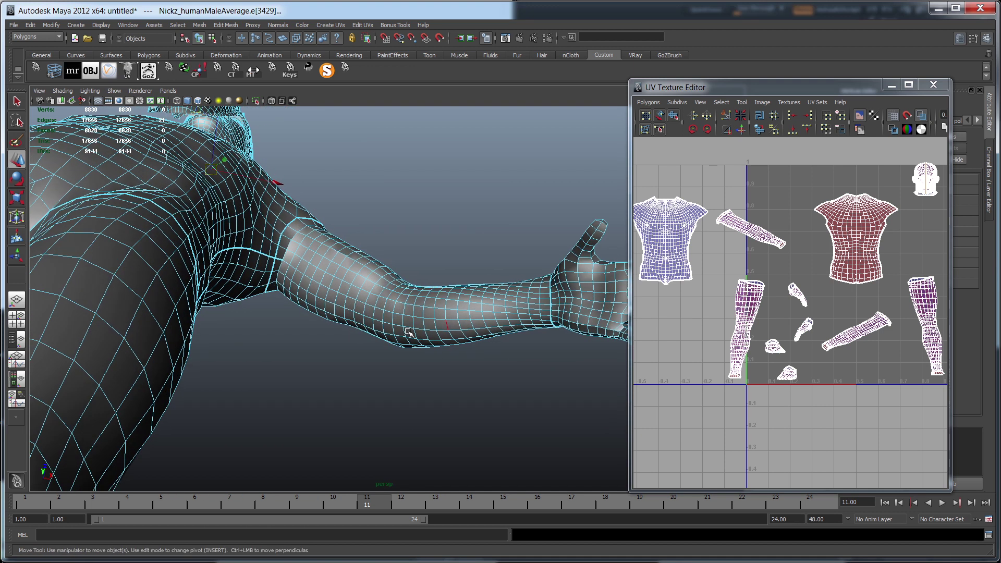
alt+drag(308, 288, 312, 287)
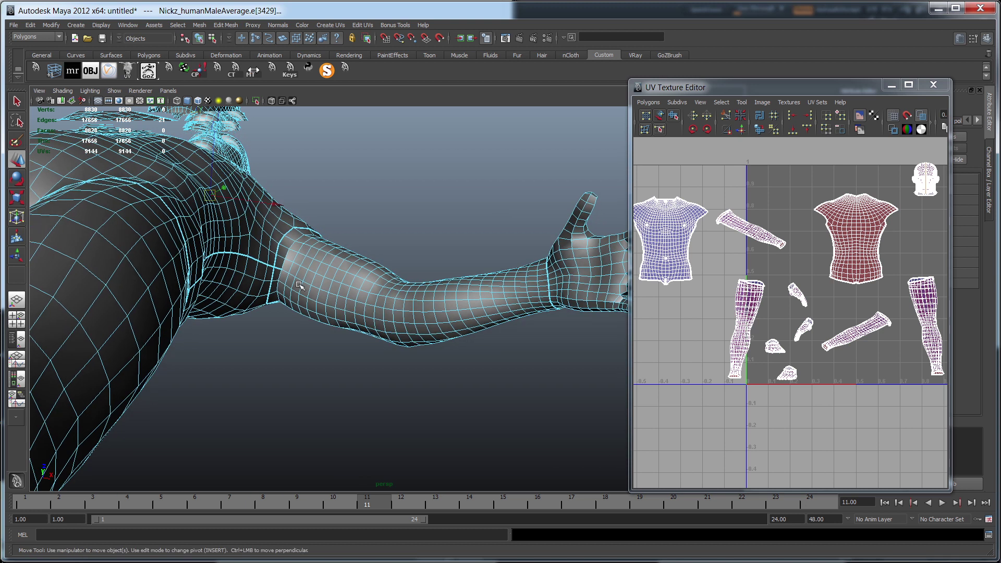
right_drag(291, 276, 290, 257)
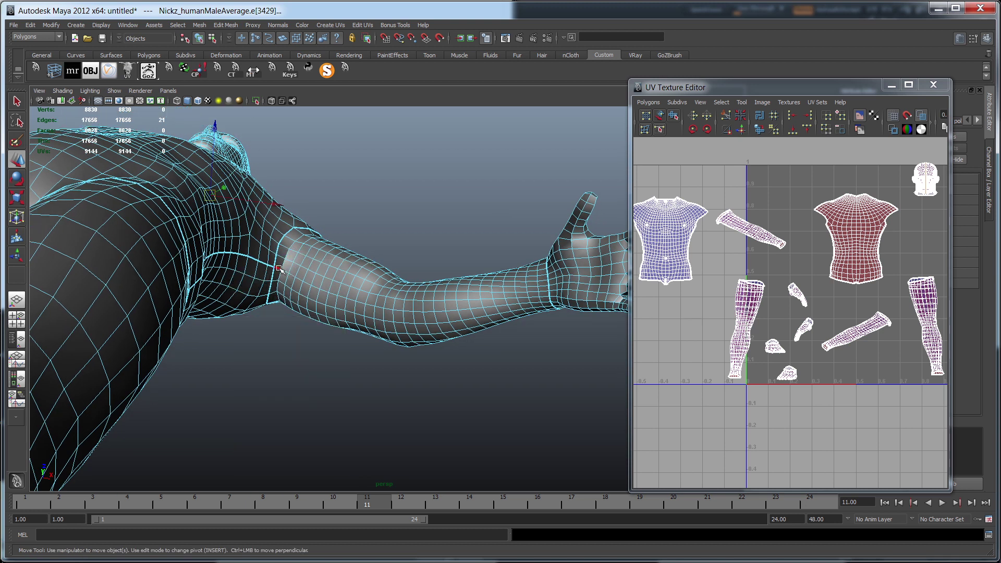
alt+drag(564, 286, 415, 308)
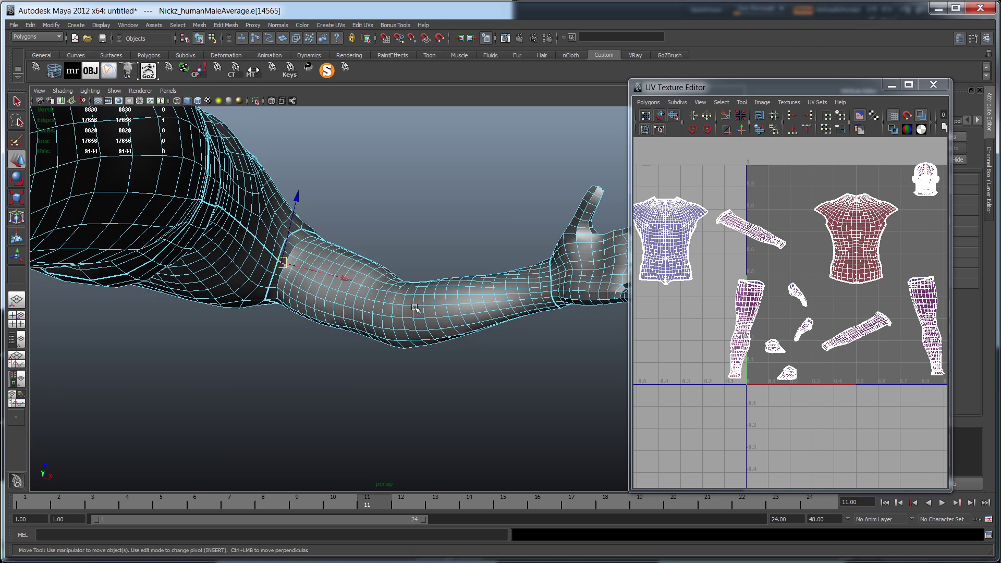
shift+double_click(549, 297)
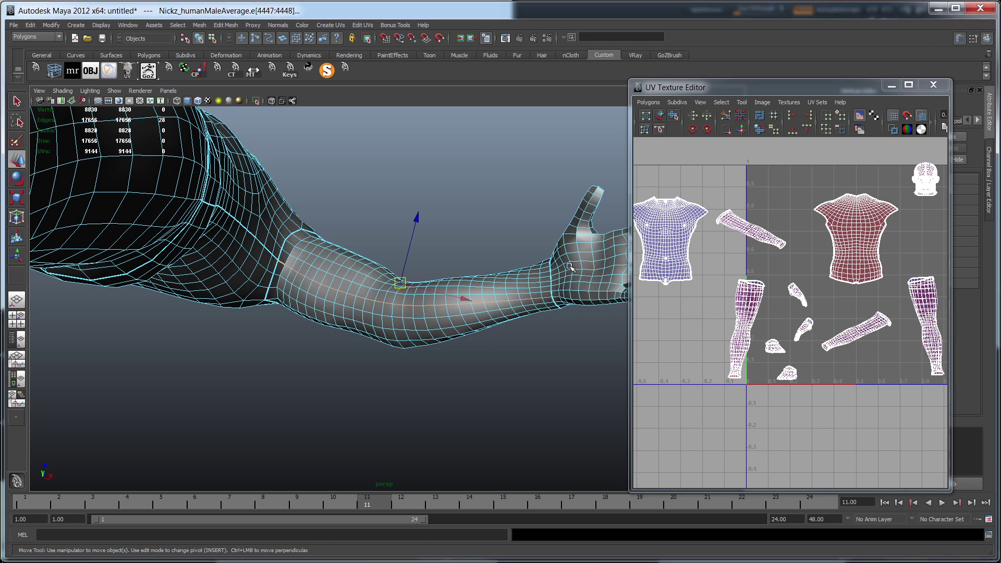
- Add the line of edges along the underside of the right arm to the edge selection
alt+drag(348, 280, 342, 313)
alt+right_drag(342, 313, 292, 348)
alt+middle_drag(292, 348, 516, 360)
alt+drag(326, 327, 306, 300)
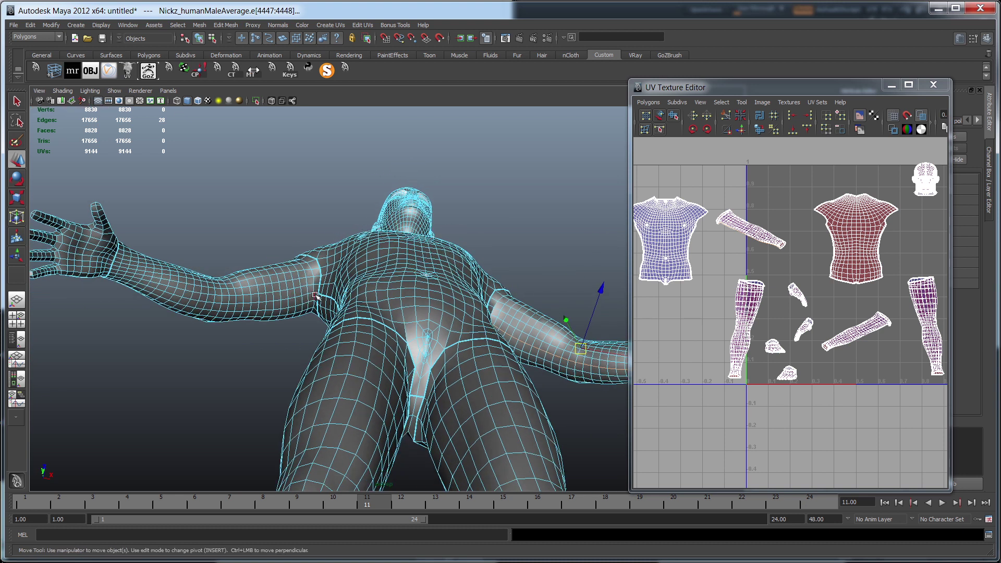
key(ctrl+z)
alt+drag(204, 301, 292, 292)
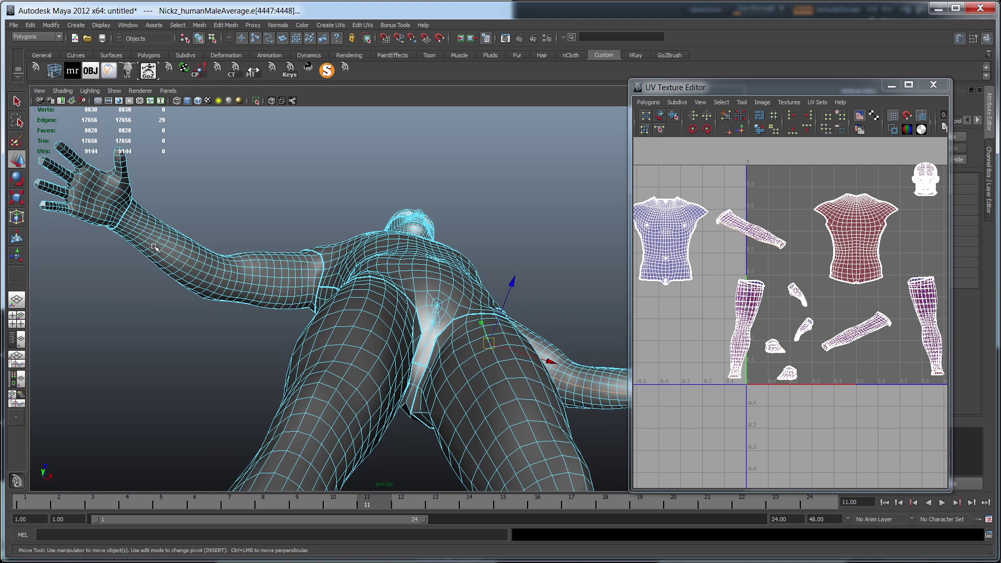
shift+double_click(119, 228)
- Deselect the extra edges running down the torso sides and legs, keeping only the lines along the undersides of both arms
alt+drag(438, 235, 441, 354)
scroll(448, 332, down, 4)
scroll(455, 184, down, 4)
alt+drag(509, 342, 529, 315)
key(space)
key(space)
scroll(341, 148, down, 5)
alt+middle_drag(341, 148, 370, 265)
scroll(370, 264, down, 2)
key(4)
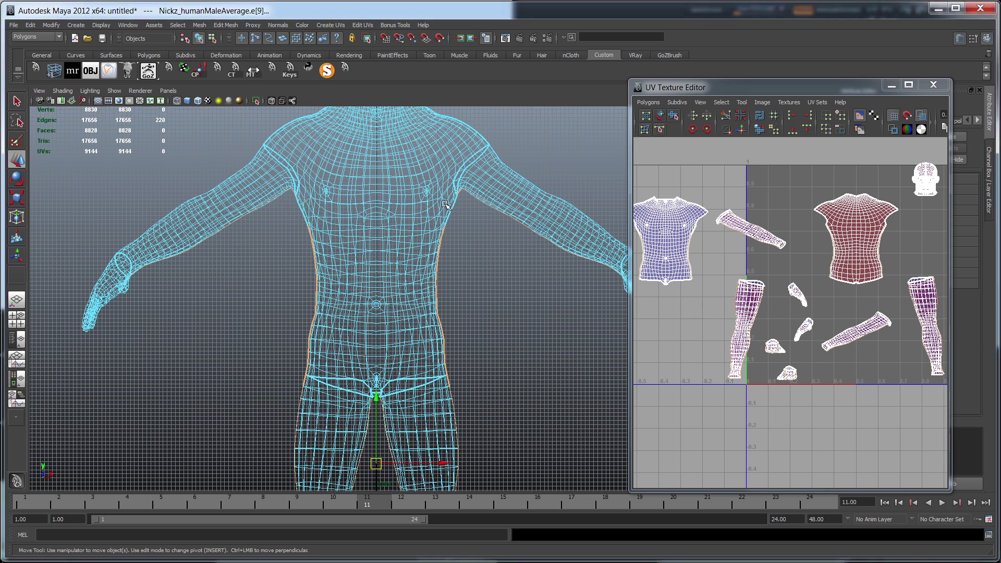
scroll(460, 465, down, 8)
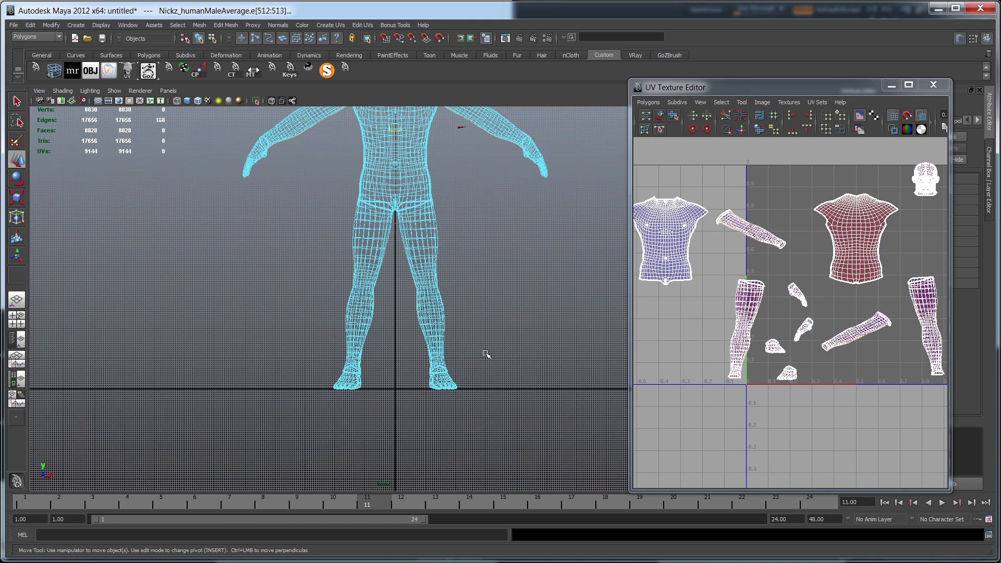
key(space)
key(space)
key(a)
key(space)
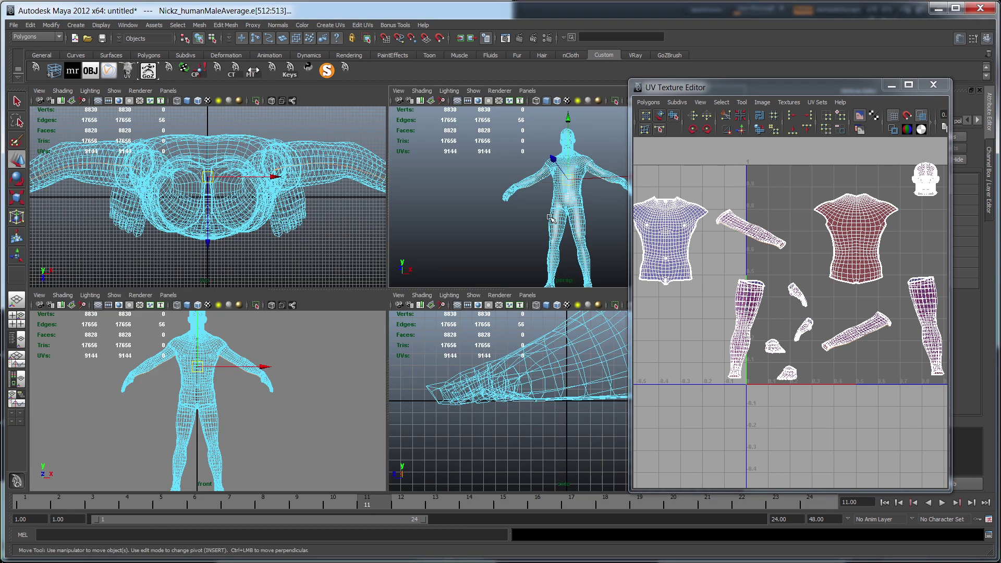
- Cut the UVs along the selected underside edge lines of both arms
key(space)
alt+drag(509, 236, 453, 287)
alt+right_drag(453, 287, 478, 275)
alt+drag(234, 230, 297, 232)
alt+drag(168, 267, 303, 292)
alt+drag(278, 185, 563, 205)
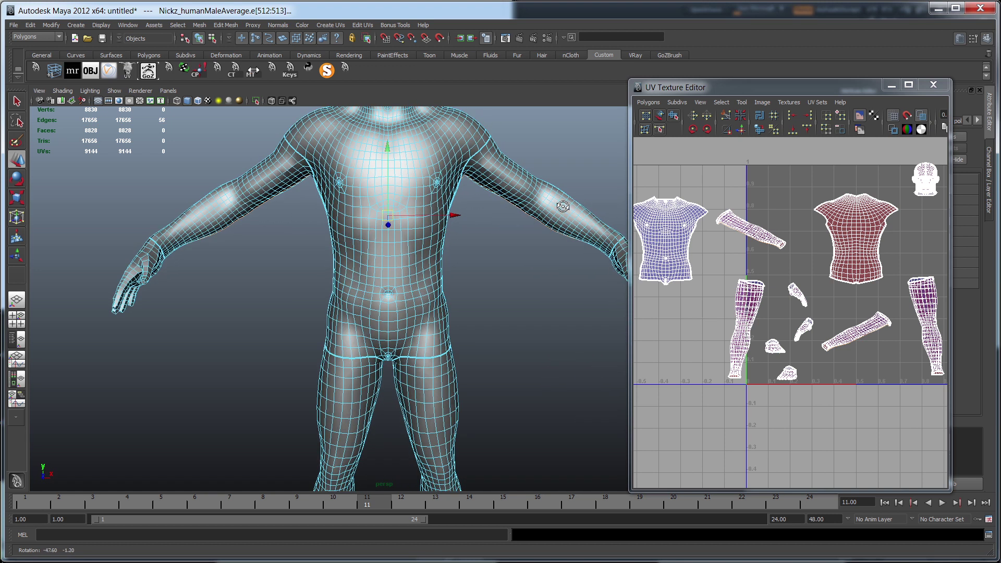
alt+drag(463, 249, 462, 272)
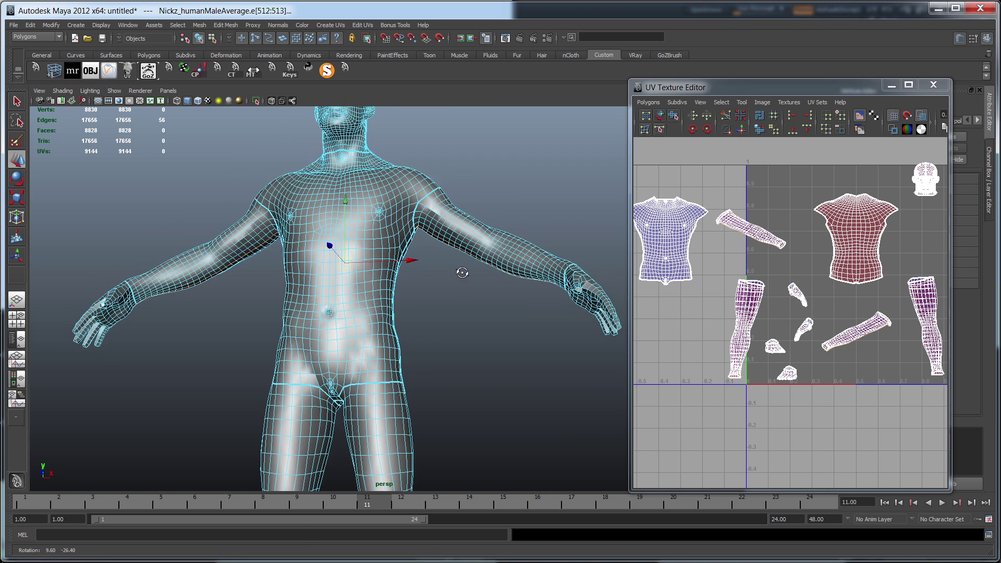
click(725, 116)
- Select the line of edges down the inside of the left leg from the groin to the ankle cut and cut the UVs along it
alt+drag(486, 336, 441, 341)
scroll(491, 325, down, 4)
alt+middle_drag(441, 342, 418, 182)
alt+drag(418, 181, 407, 298)
right_drag(396, 201, 396, 177)
alt+drag(380, 221, 395, 193)
click(399, 160)
alt+drag(388, 256, 395, 241)
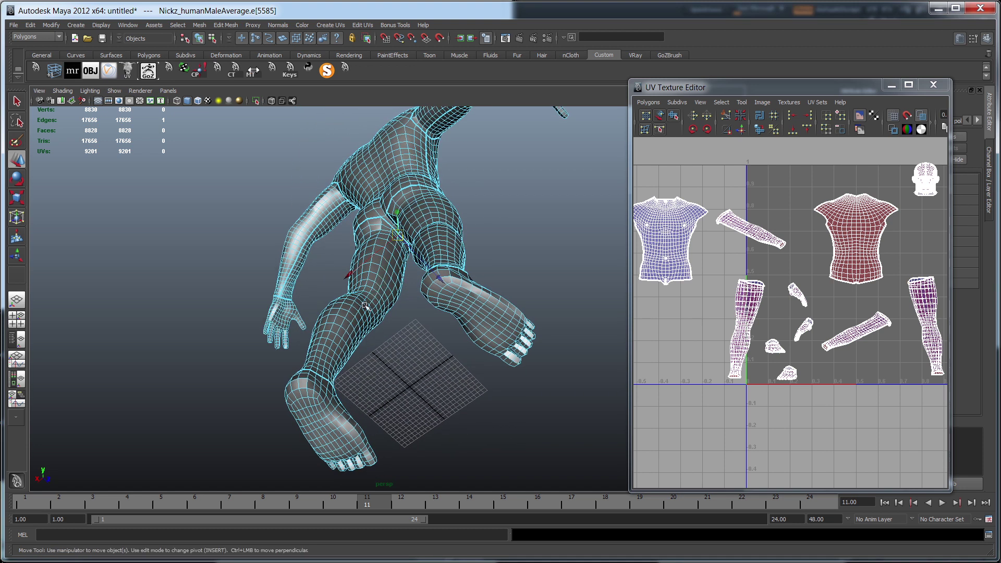
alt+drag(349, 343, 355, 415)
double_click(339, 428)
double_click(345, 426)
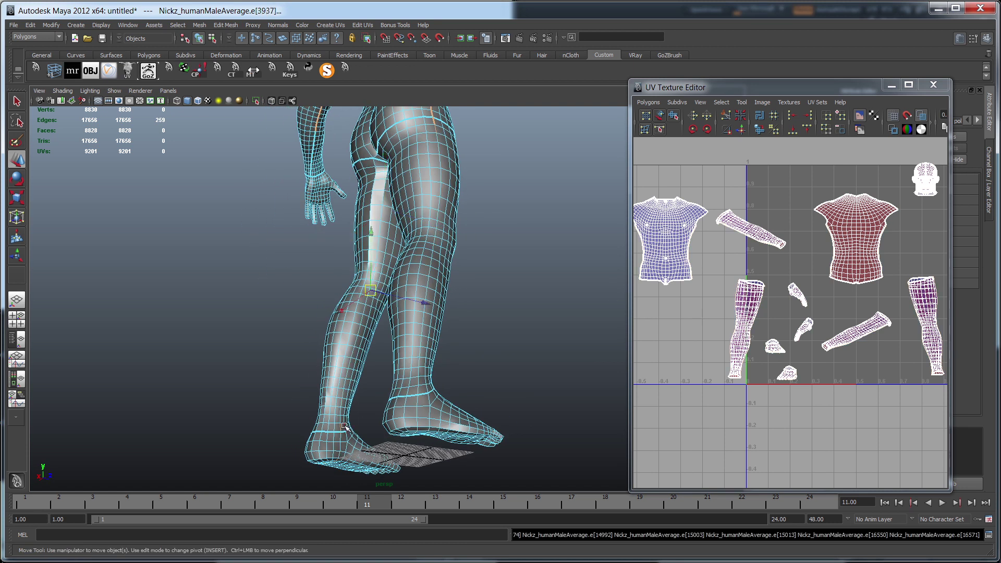
alt+drag(393, 423, 513, 375)
click(727, 116)
- Select the line of edges down the inside of the right leg to the ankle cut and cut the UVs along it
alt+drag(521, 208, 417, 182)
alt+right_drag(410, 172, 449, 154)
alt+drag(438, 232, 389, 285)
alt+right_drag(438, 376, 497, 436)
alt+middle_drag(480, 369, 468, 269)
alt+right_drag(468, 269, 448, 290)
alt+drag(430, 331, 456, 335)
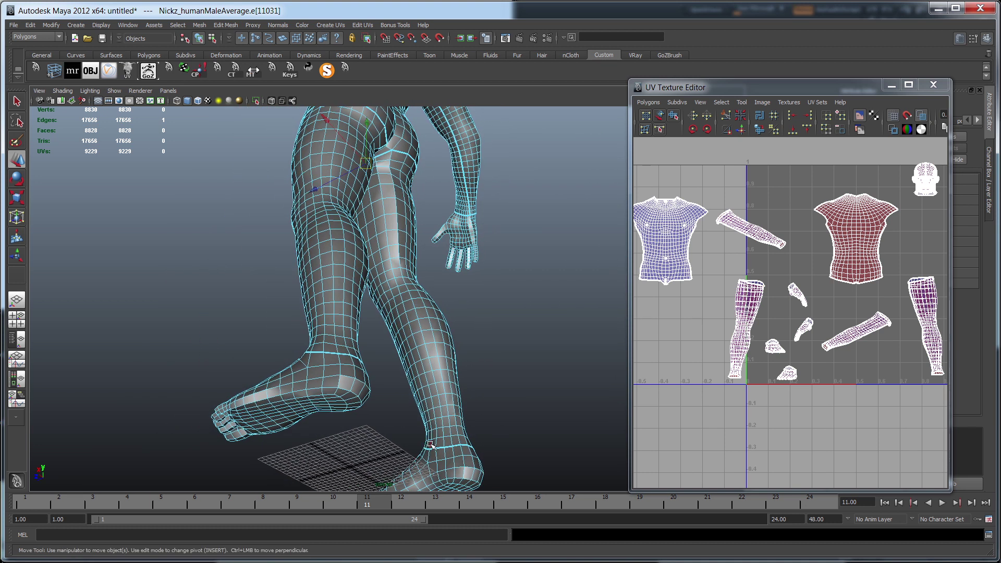
alt+drag(430, 444, 547, 367)
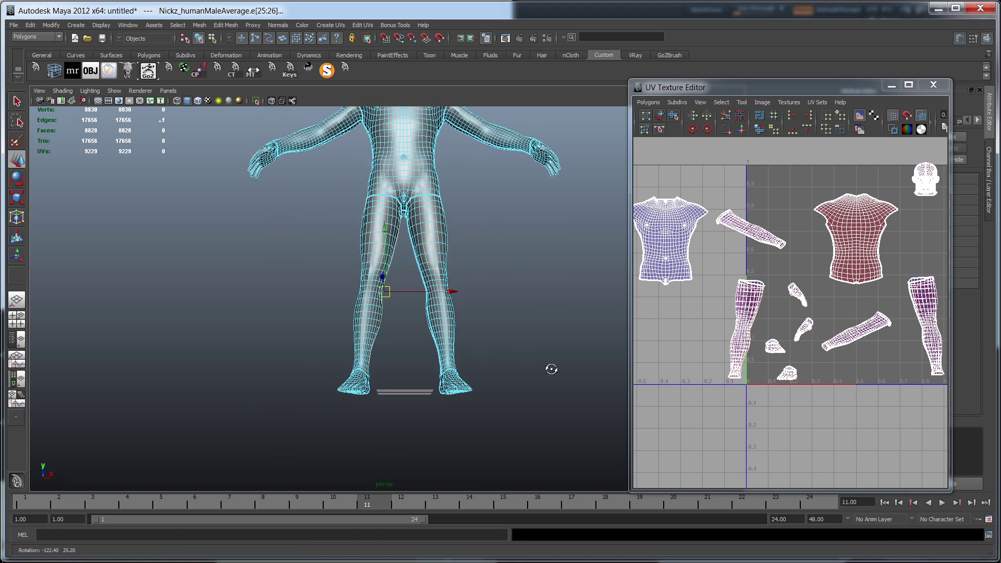
click(730, 118)
- Select the line of edges around the sides and heel of the left foot just above the sole
alt+drag(545, 194, 362, 271)
alt+middle_drag(439, 308, 443, 175)
alt+right_drag(443, 174, 432, 410)
alt+middle_drag(432, 409, 458, 315)
alt+drag(458, 315, 416, 312)
alt+right_drag(415, 313, 424, 257)
alt+drag(417, 270, 474, 194)
scroll(495, 180, up, 2)
alt+middle_drag(546, 127, 548, 208)
scroll(544, 151, up, 2)
alt+drag(548, 208, 569, 193)
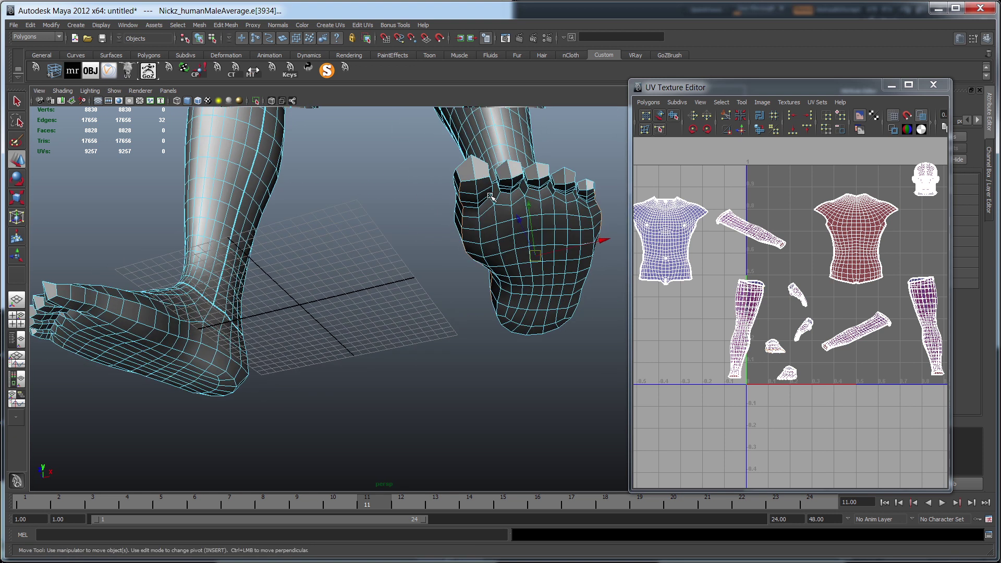
- Extend the edge selection around the tips of the left foot's toes and the gaps between them, and cut the UVs along it
alt+drag(469, 180, 473, 225)
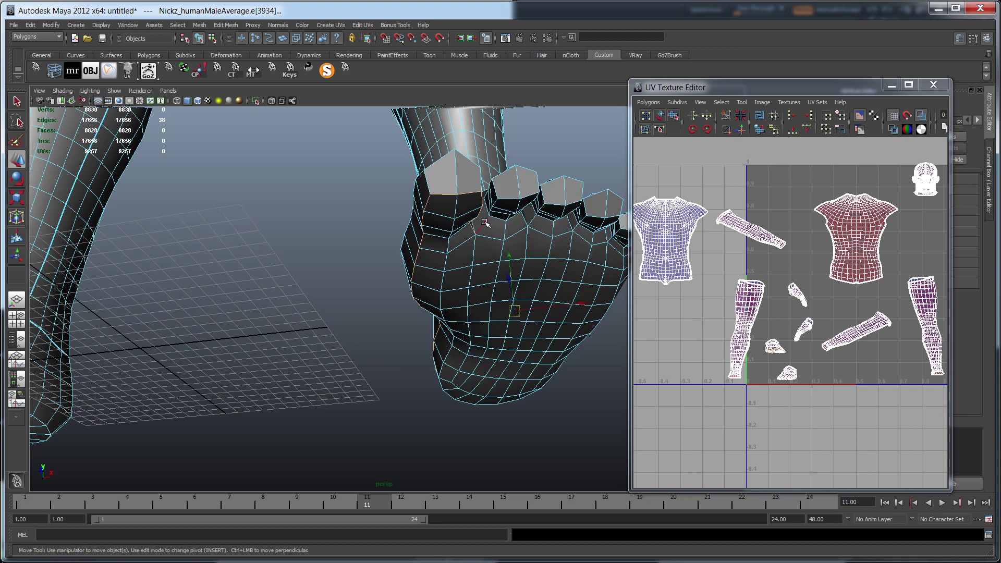
alt+drag(554, 231, 467, 205)
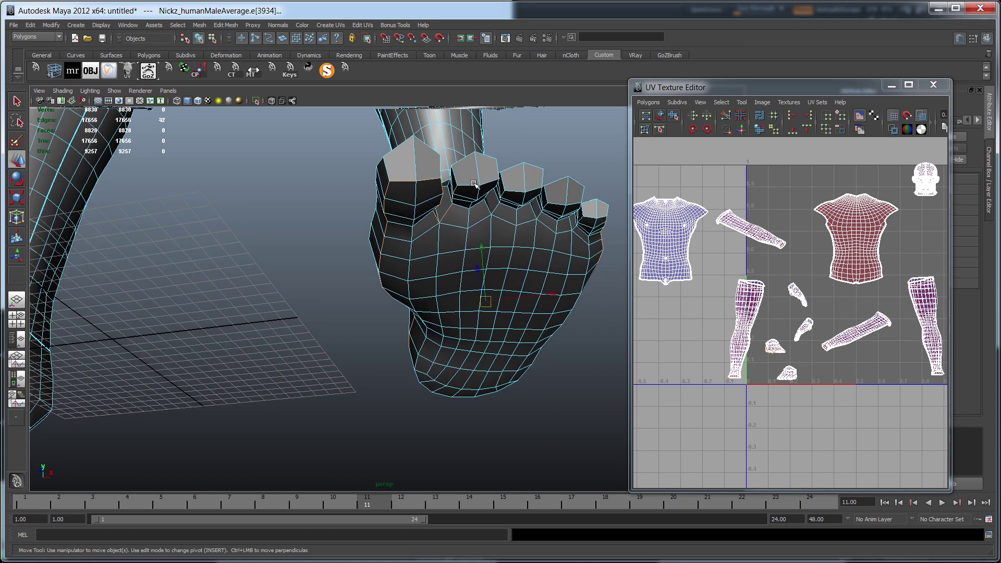
alt+drag(525, 215, 451, 176)
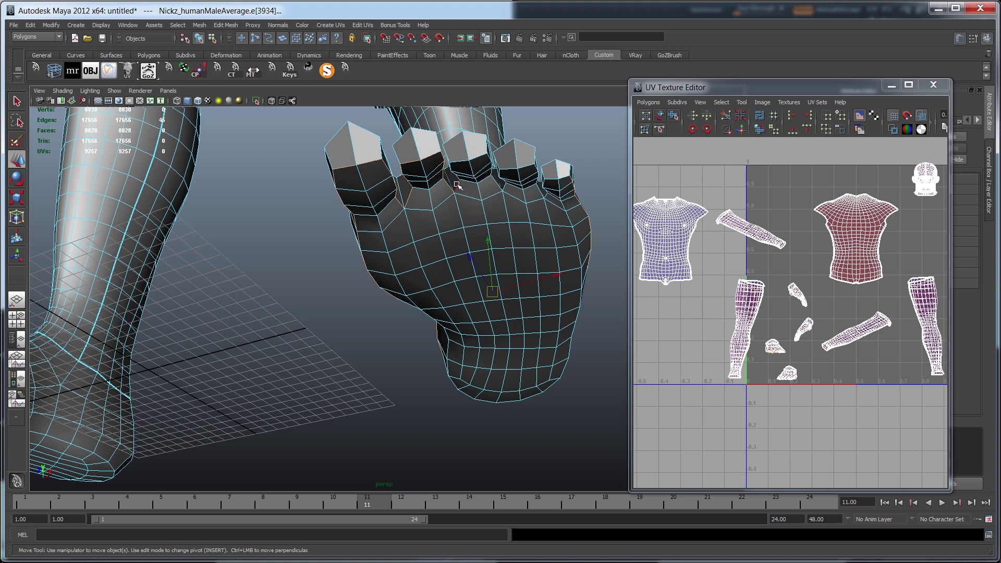
alt+drag(461, 177, 585, 181)
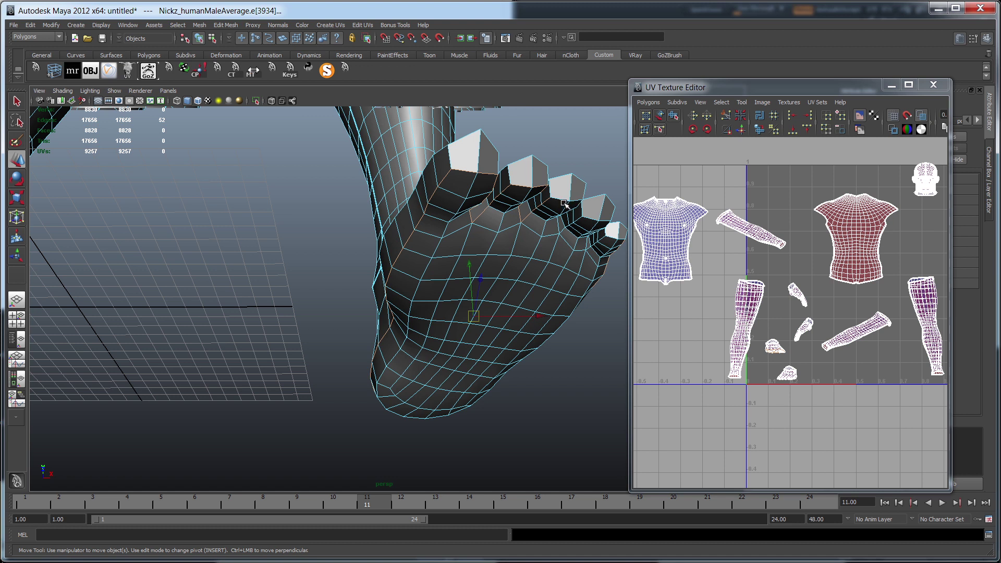
alt+drag(561, 238, 485, 179)
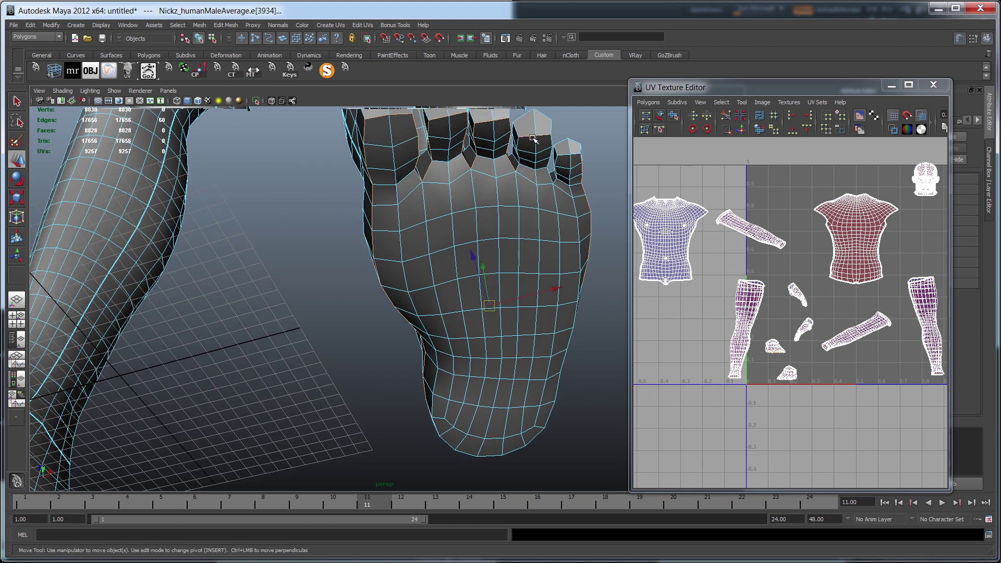
alt+drag(528, 137, 487, 139)
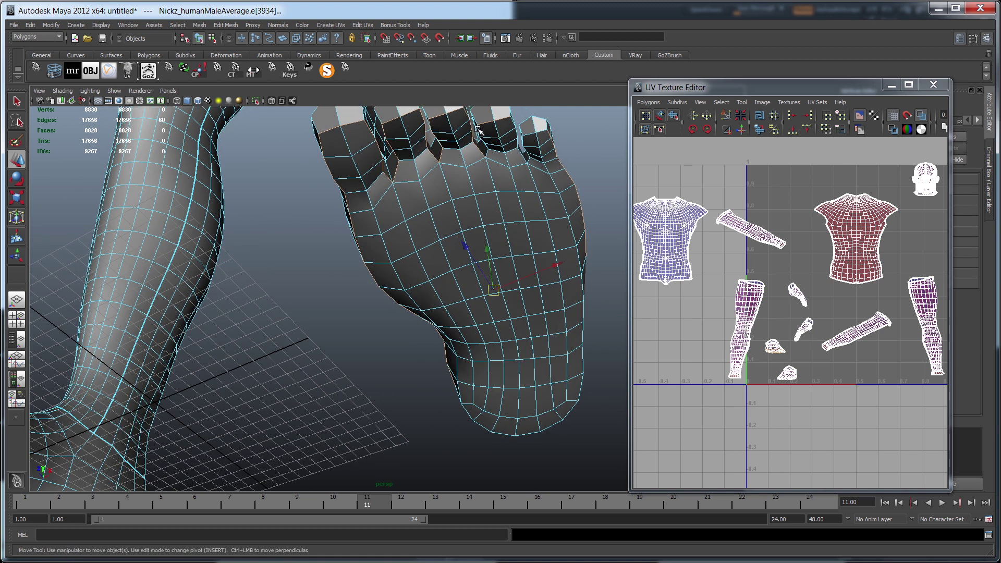
alt+drag(508, 135, 488, 140)
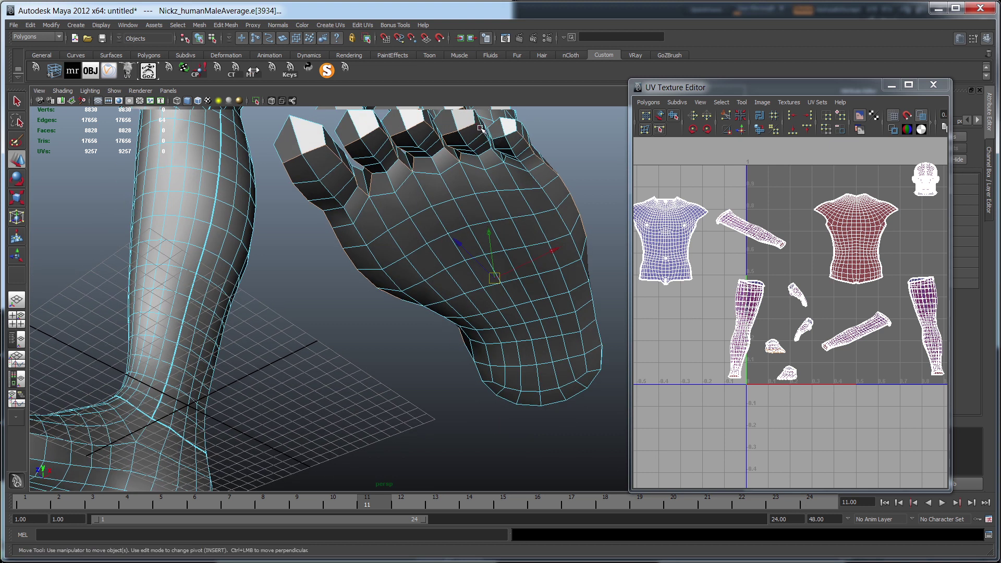
alt+drag(524, 194, 525, 194)
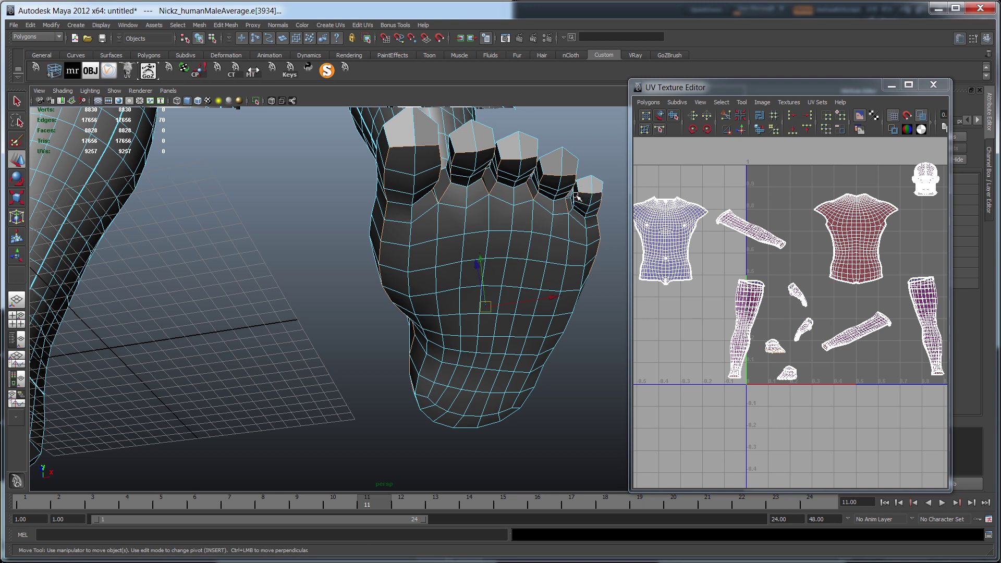
alt+drag(580, 218, 481, 239)
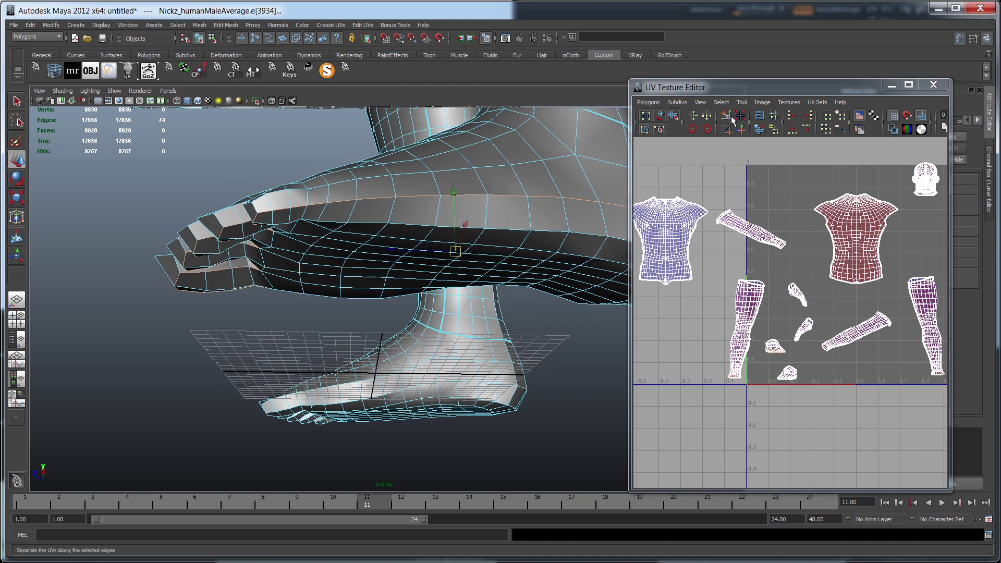
- Select the UV shell of the left foot's sole and move it to the empty space below the foot shell
scroll(784, 332, down, 2)
right_drag(485, 204, 530, 199)
click(783, 345)
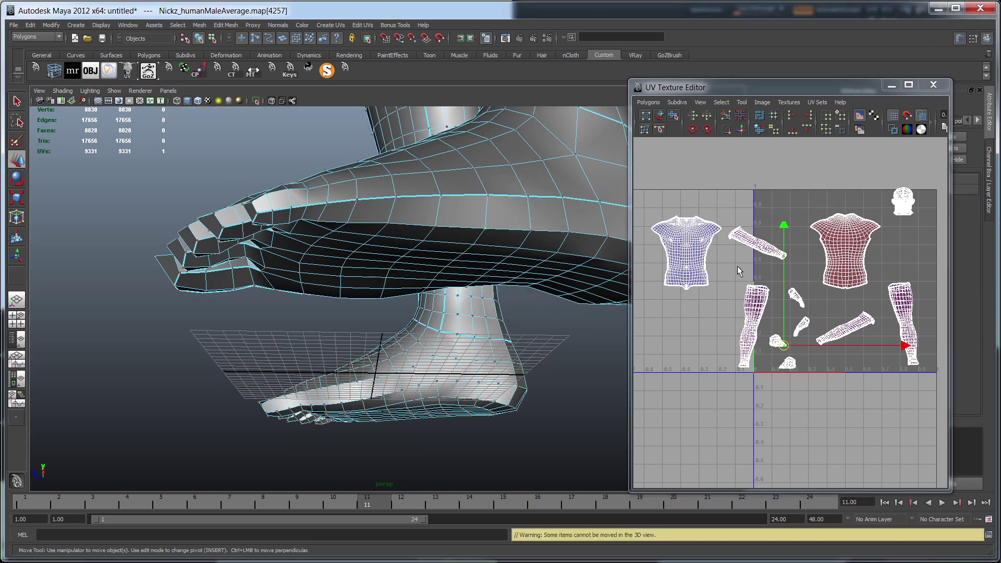
ctrl+right_drag(792, 281, 825, 275)
drag(783, 345, 771, 360)
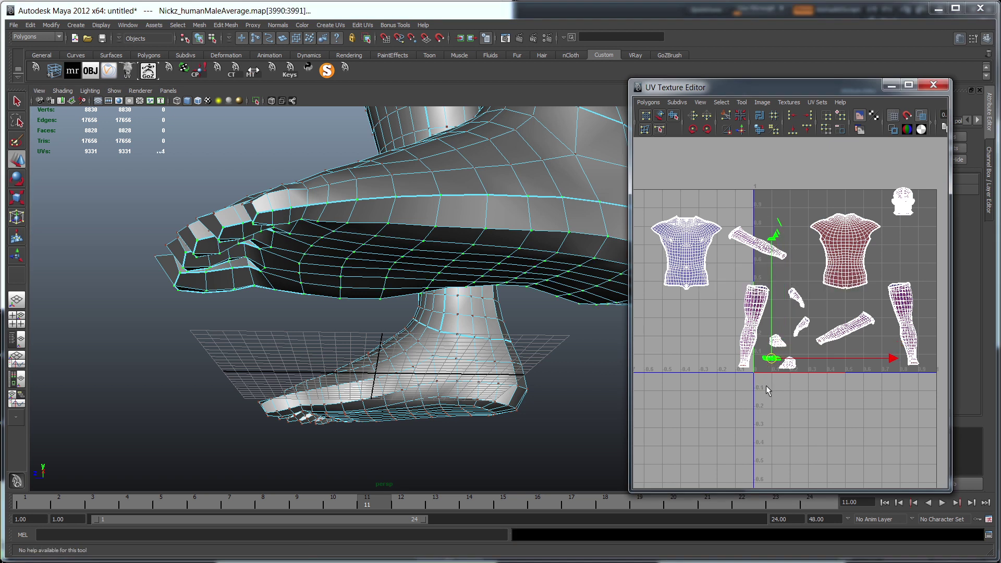
- Leave UV editing, switch to object mode and select the whole body mesh
right_drag(455, 233, 538, 201)
alt+right_drag(615, 340, 502, 323)
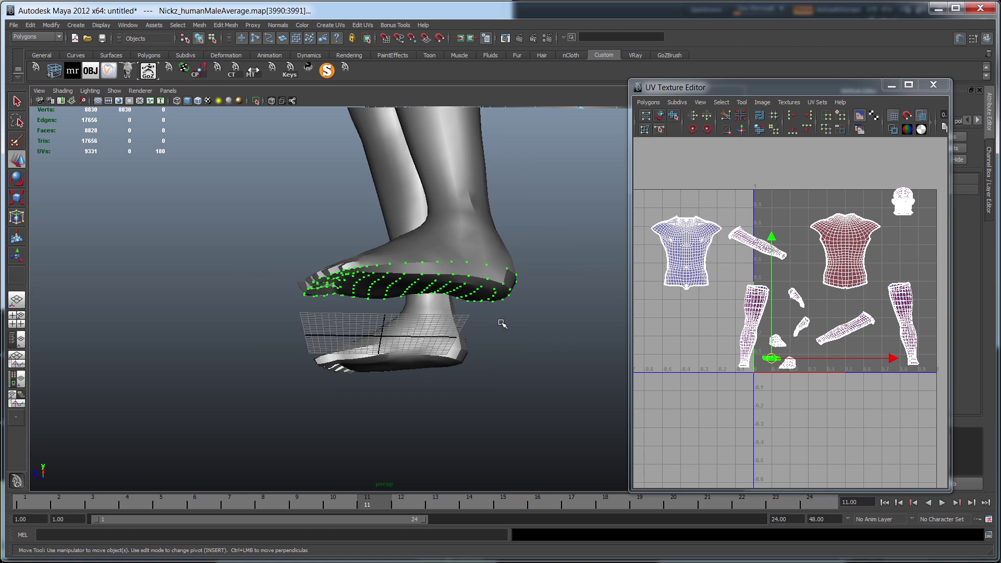
right_drag(456, 287, 477, 268)
alt+drag(448, 292, 513, 353)
click(322, 328)
alt+middle_drag(318, 326, 341, 447)
alt+right_drag(342, 446, 466, 221)
click(466, 222)
alt+middle_drag(489, 159, 469, 330)
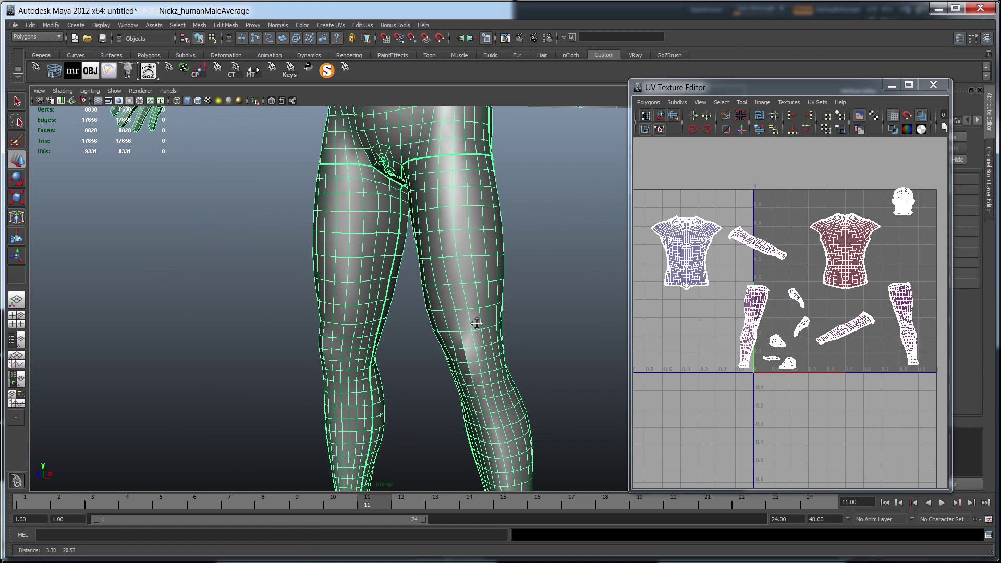
- Switch to edge selection and select the line of edges along the left index finger and across its tip
alt+middle_drag(470, 264, 464, 356)
alt+middle_drag(440, 210, 508, 348)
alt+middle_drag(507, 264, 463, 367)
alt+middle_drag(502, 285, 470, 142)
scroll(474, 151, down, 5)
scroll(480, 286, up, 8)
alt+middle_drag(584, 293, 362, 313)
alt+right_drag(362, 312, 353, 319)
alt+drag(353, 319, 365, 282)
alt+drag(396, 220, 393, 238)
right_drag(375, 273, 372, 249)
alt+drag(371, 256, 384, 233)
double_click(349, 191)
alt+middle_drag(381, 240, 385, 272)
key(f)
alt+drag(365, 305, 456, 332)
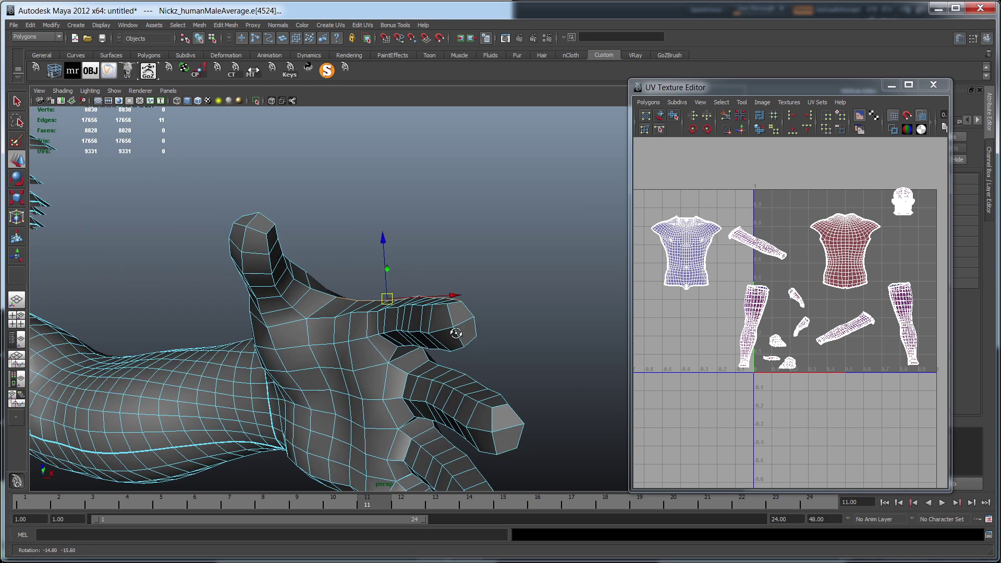
click(450, 313)
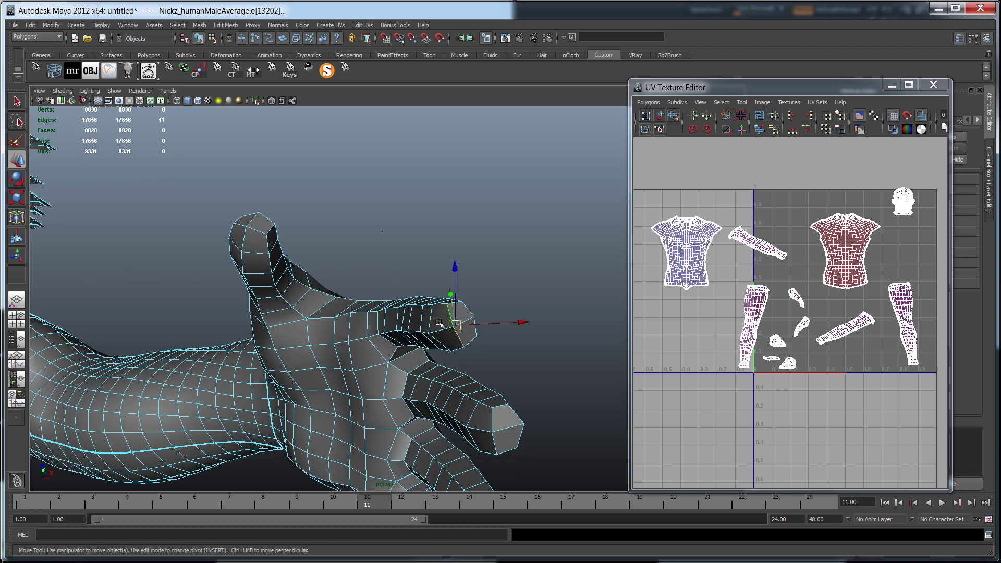
alt+drag(449, 313, 441, 342)
click(429, 338)
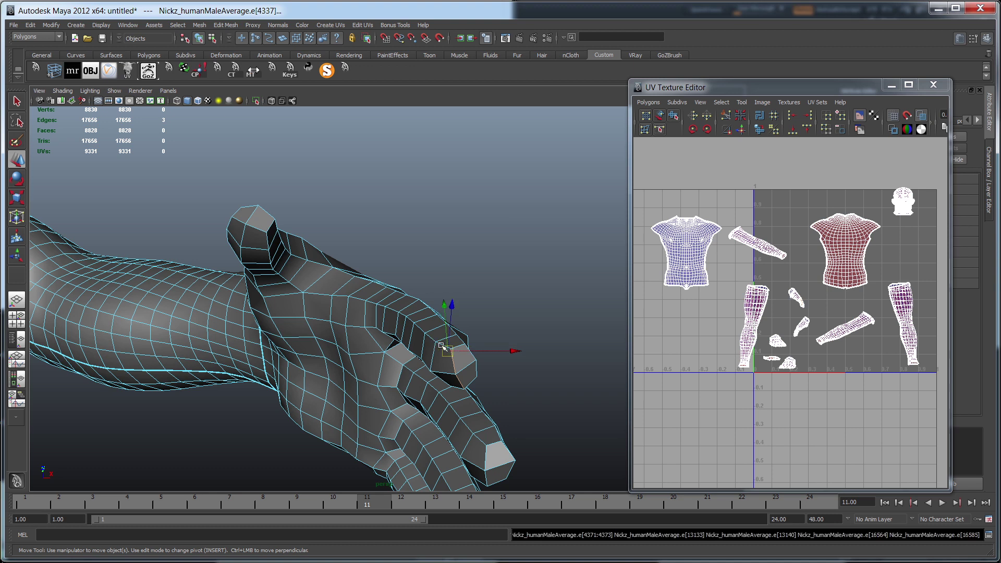
shift+double_click(429, 338)
- Add the edges through the web between the left index finger and thumb and around the thumb to the selection
alt+drag(338, 331, 287, 263)
shift+double_click(276, 259)
alt+drag(214, 252, 223, 280)
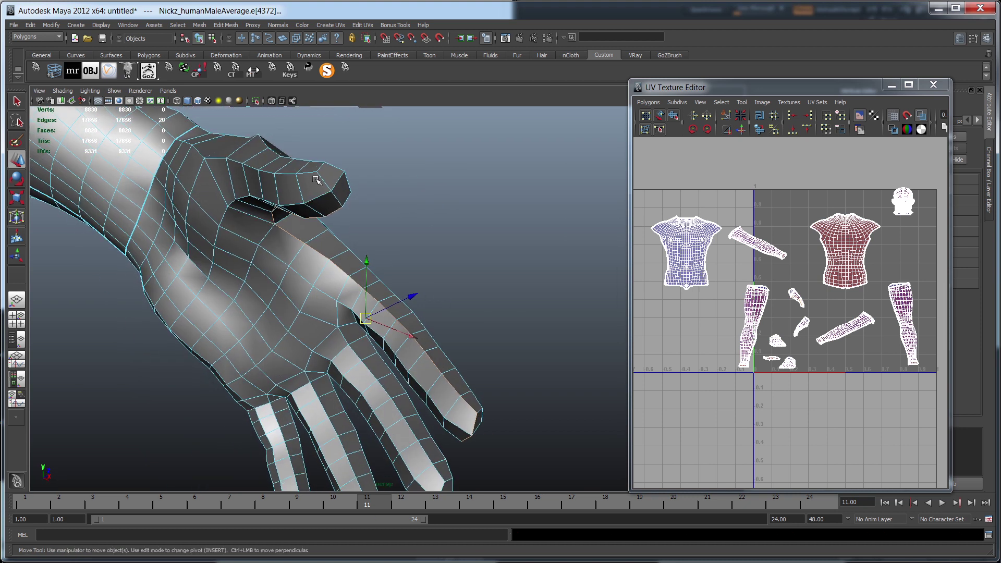
shift+double_click(321, 177)
alt+drag(321, 178, 305, 228)
shift+double_click(301, 176)
shift+click(304, 228)
shift+click(275, 209)
- Add the edge lines along the sides, tips and gaps of the left hand's remaining fingers and its outer side to the selection
shift+click(376, 309)
alt+drag(375, 310, 492, 314)
shift+double_click(408, 312)
alt+drag(408, 311, 466, 282)
shift+double_click(395, 265)
shift+click(474, 285)
alt+drag(399, 333, 534, 371)
shift+double_click(390, 327)
shift+click(453, 356)
shift+double_click(451, 324)
shift+double_click(389, 371)
shift+double_click(411, 417)
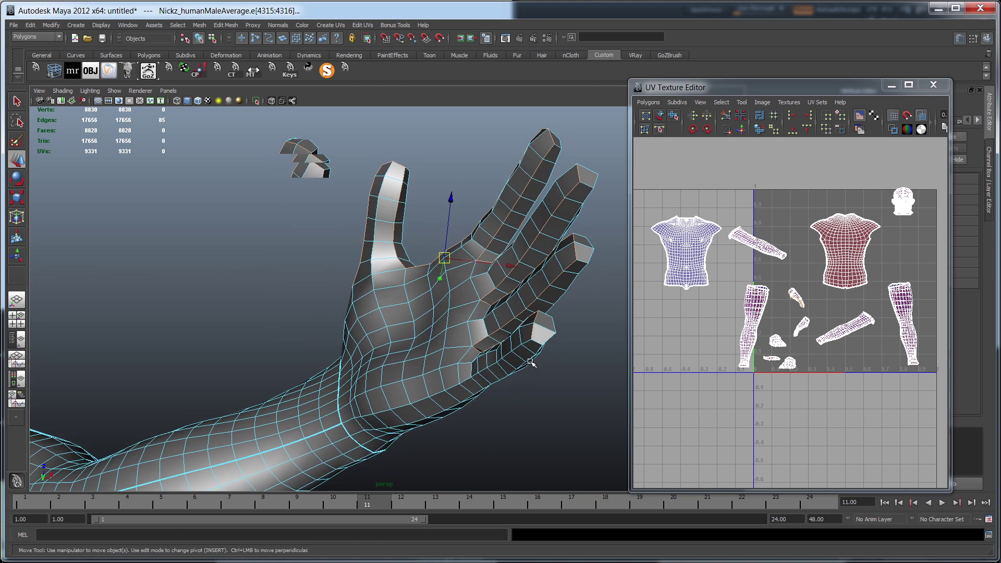
shift+double_click(512, 361)
- Deselect the extra edges on the arms, torso and legs, keeping only the outline around the left hand and its fingers
alt+drag(420, 371, 373, 376)
drag(320, 330, 357, 371)
ctrl+drag(279, 352, 310, 391)
ctrl+drag(297, 338, 188, 453)
scroll(235, 339, down, 6)
key(space)
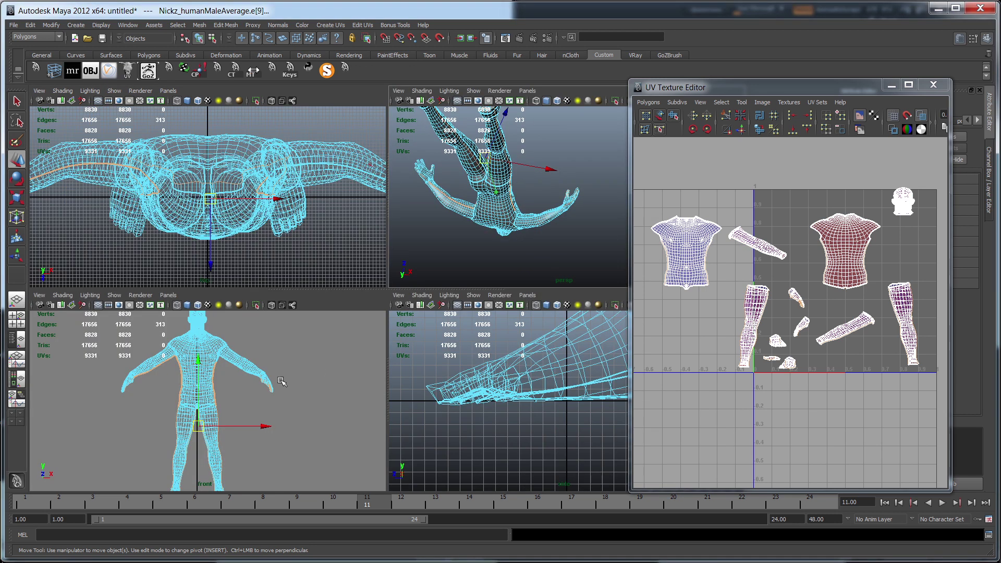
key(space)
ctrl+drag(435, 552, 452, 558)
key(space)
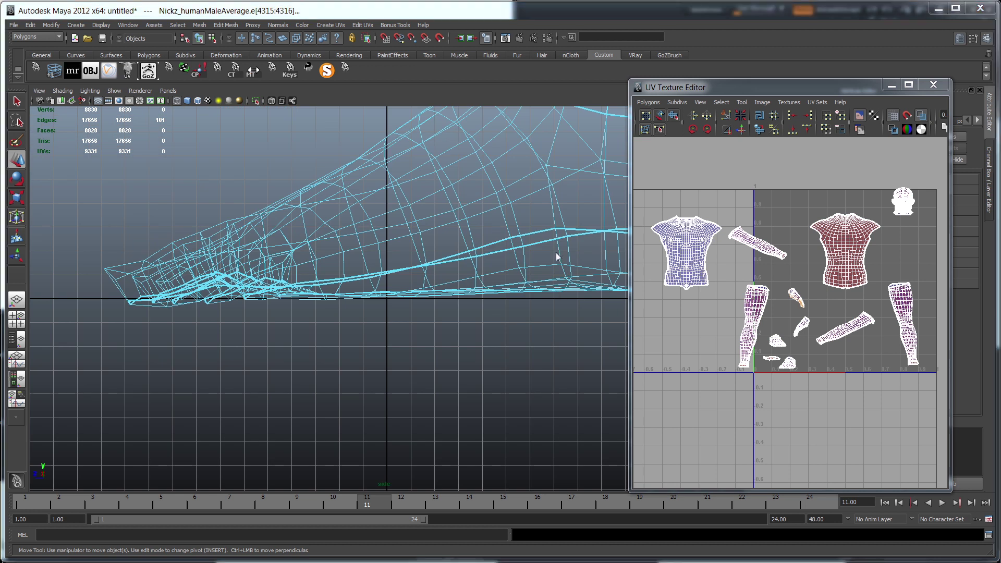
- Cut the UVs along the selected outline separating the left hand's palm side from its back
key(space)
key(space)
alt+drag(565, 227, 412, 313)
key(f)
- Return to object mode and select the whole body mesh to display its UV shells
right_drag(363, 333, 406, 316)
scroll(489, 286, down, 4)
click(499, 288)
alt+drag(499, 288, 369, 343)
click(388, 270)
alt+middle_drag(368, 343, 476, 318)
alt+right_drag(476, 319, 323, 351)
alt+middle_drag(323, 352, 433, 383)
alt+drag(432, 384, 461, 354)
- Move and enlarge the UV Texture Editor window to give the UV shells more room
scroll(730, 346, up, 3)
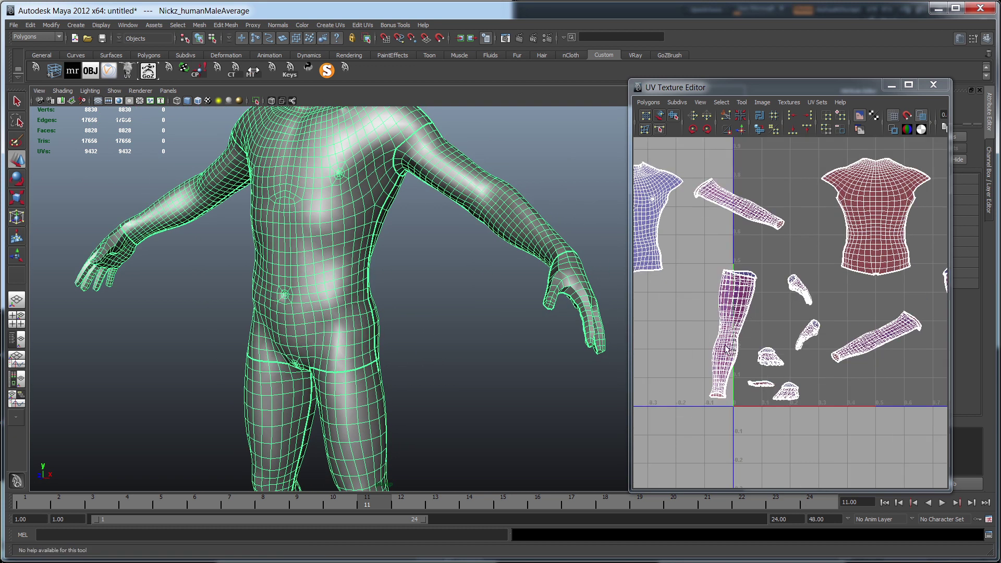
alt+middle_drag(826, 275, 744, 284)
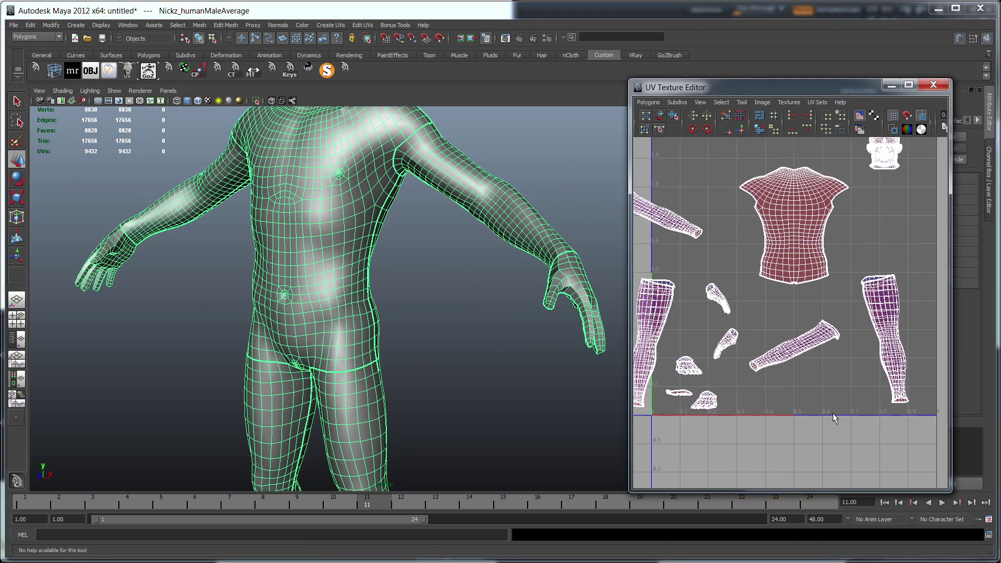
drag(783, 92, 550, 32)
drag(714, 428, 915, 514)
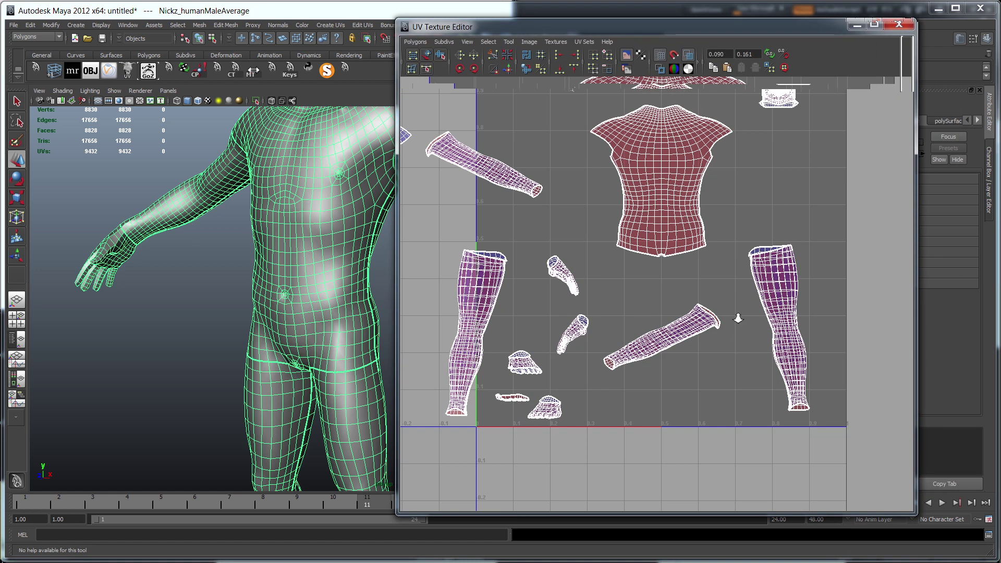
- Switch the mesh to UV selection and compare the shells' facing by toggling the shaded UV display
scroll(737, 317, down, 1)
alt+middle_drag(668, 239, 781, 256)
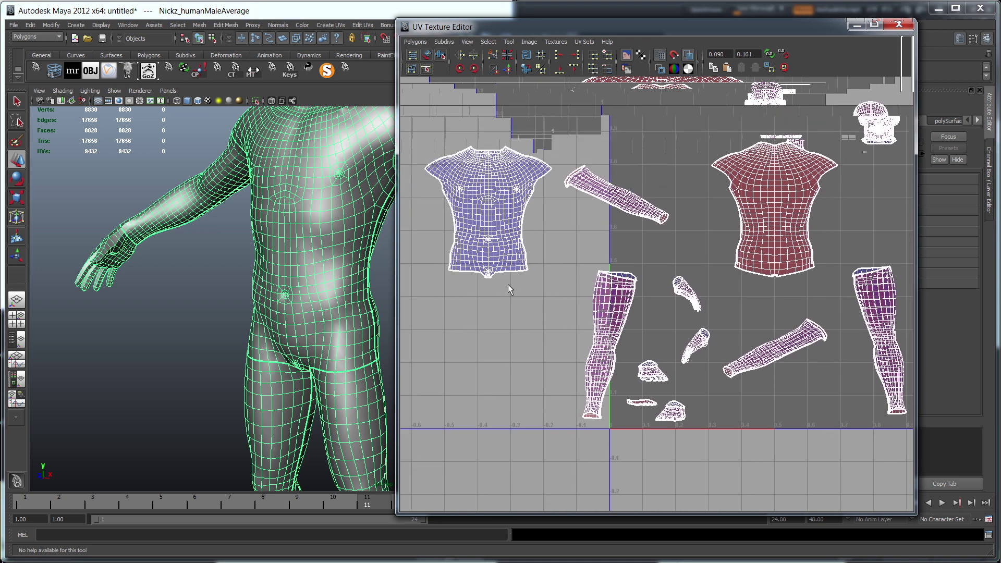
right_drag(469, 202, 442, 208)
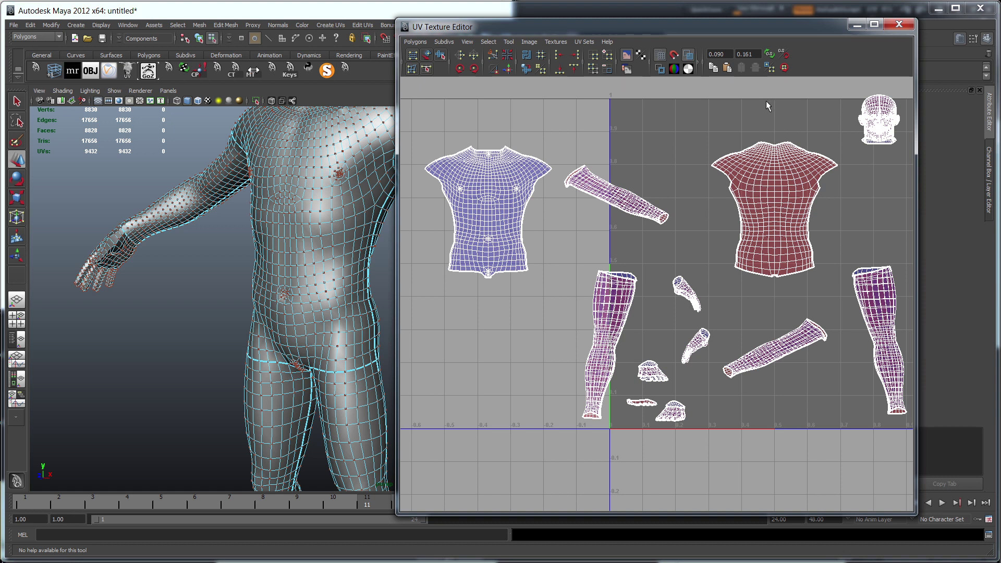
click(688, 55)
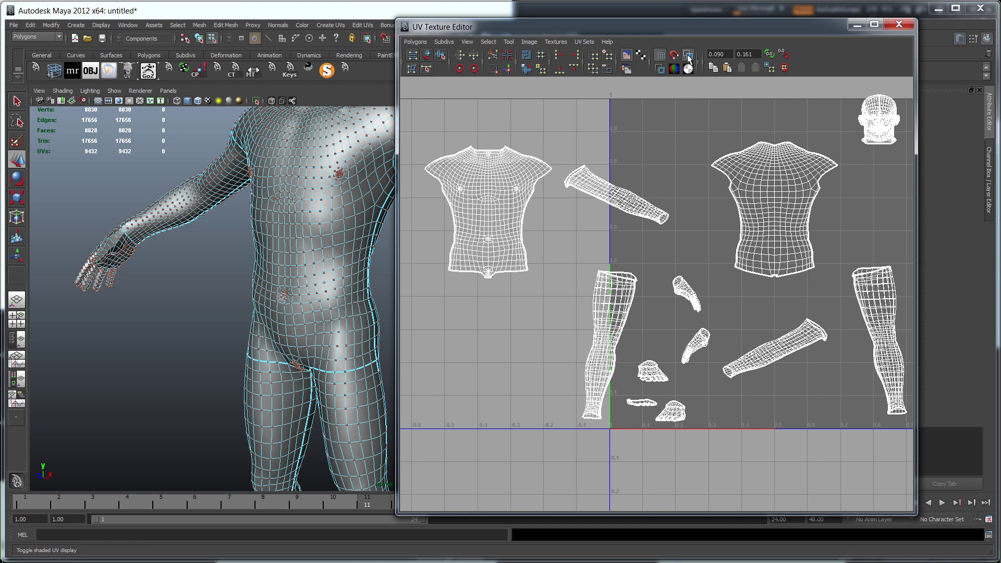
click(688, 55)
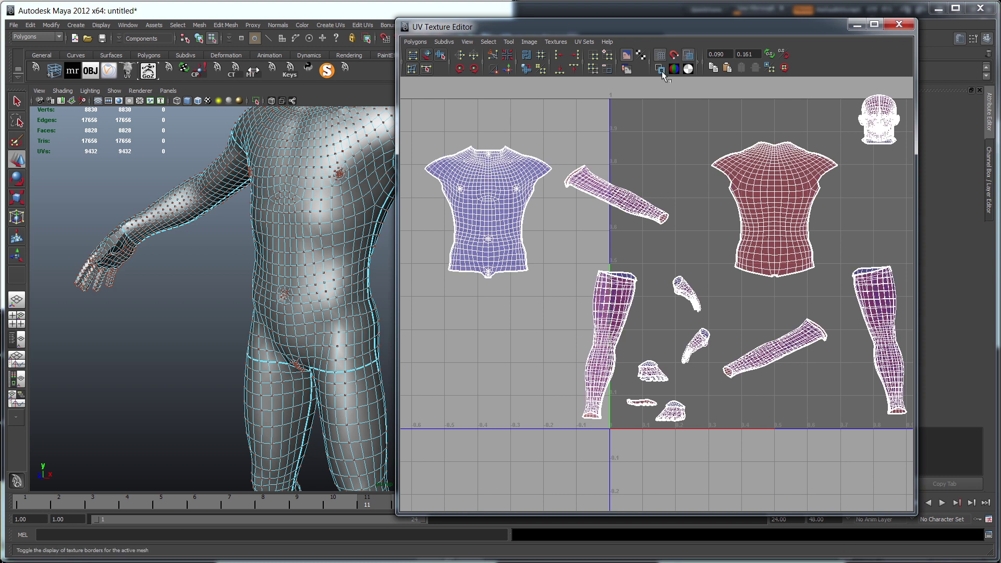
click(687, 55)
click(687, 55)
alt+middle_drag(736, 264, 699, 235)
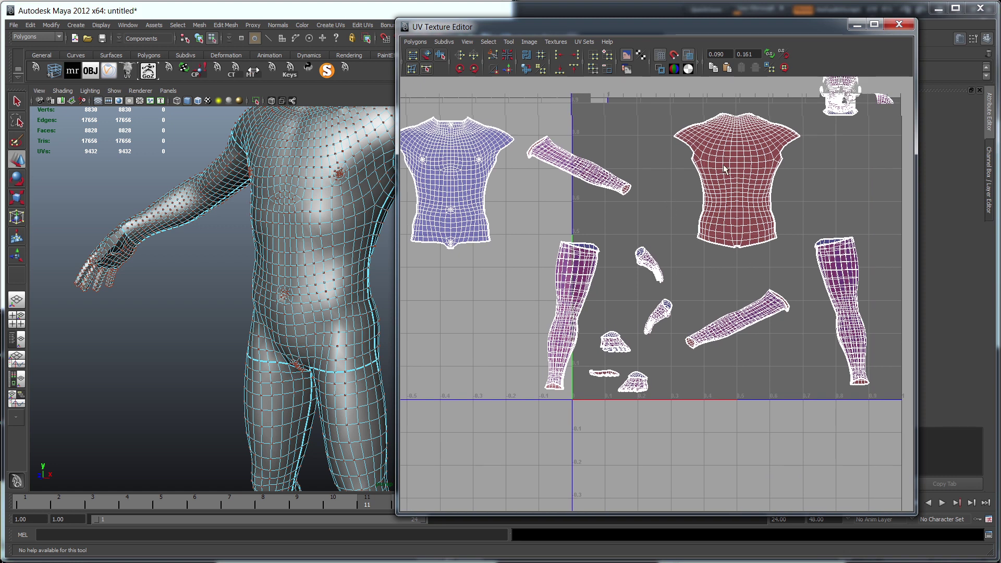
- Select the back torso shell's UVs and flip them horizontally in local coordinates with the default Flip UVs options
alt+middle_drag(713, 162, 702, 180)
right_drag(702, 182, 661, 127)
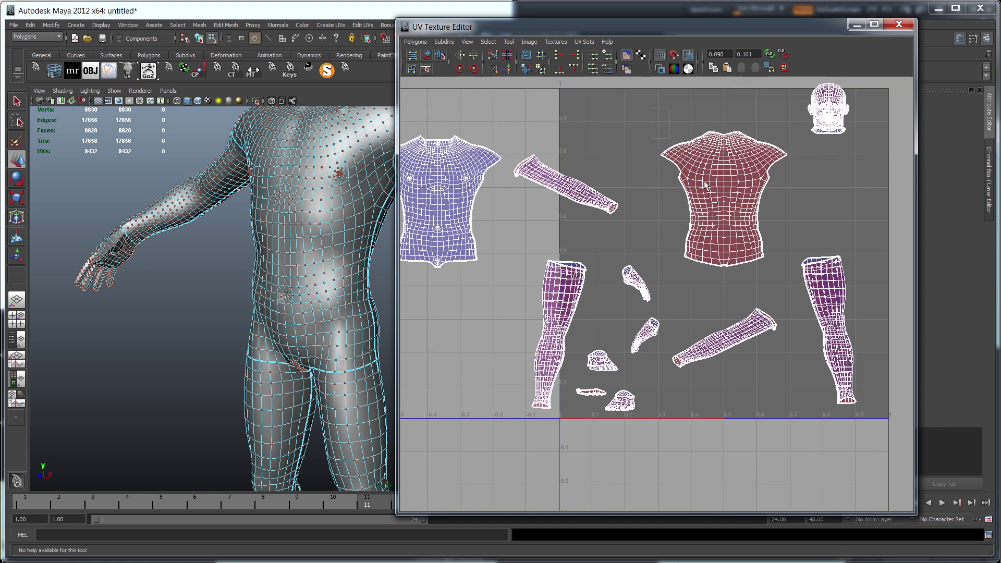
drag(790, 273, 792, 276)
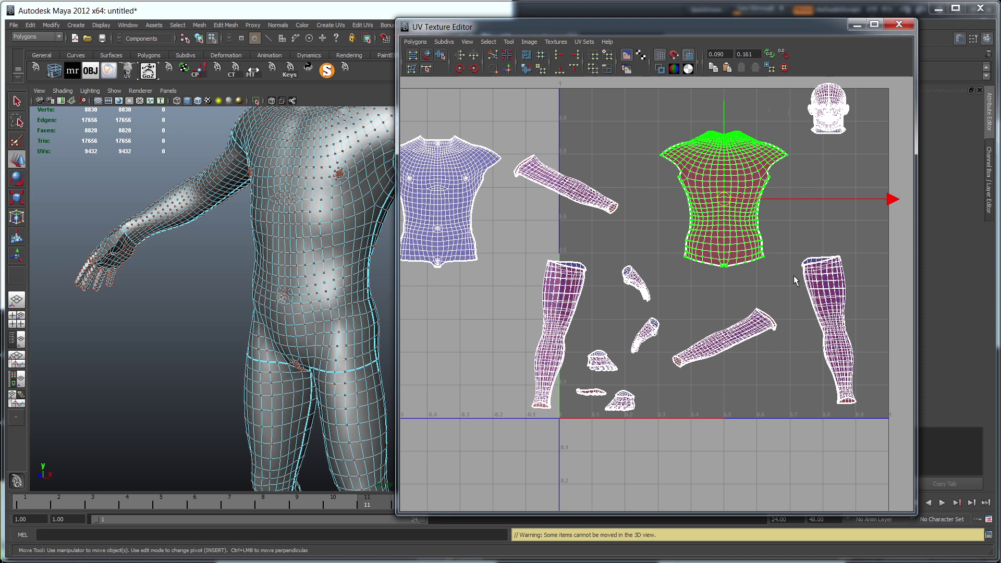
click(410, 41)
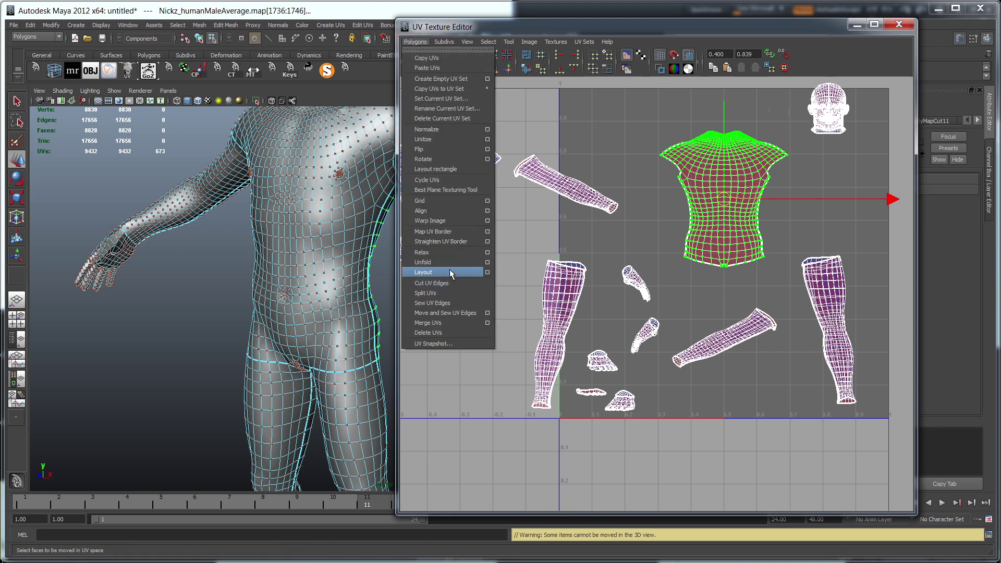
click(451, 272)
right_drag(740, 171, 757, 167)
drag(655, 118, 790, 276)
click(416, 42)
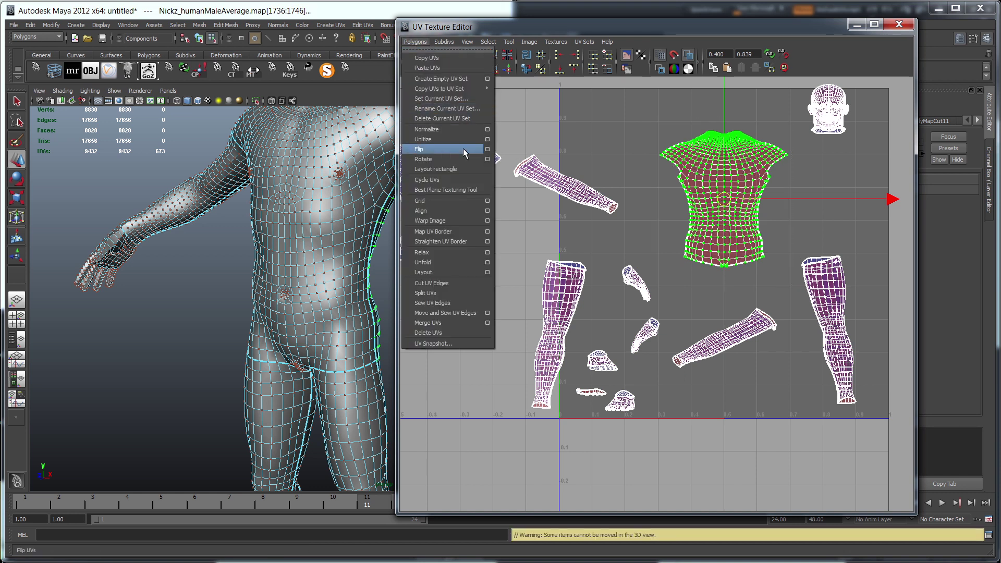
click(487, 149)
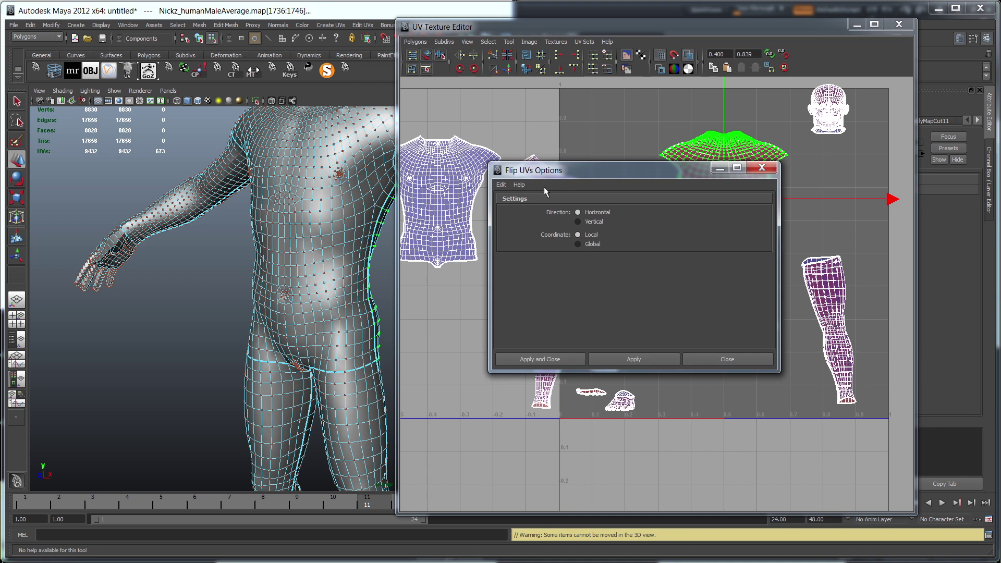
click(500, 184)
click(514, 205)
click(605, 358)
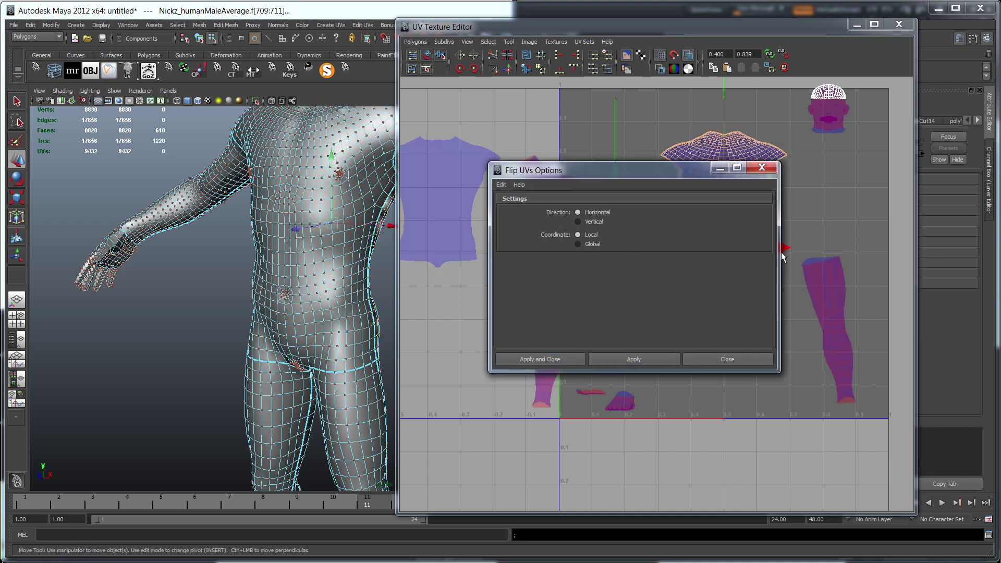
click(746, 359)
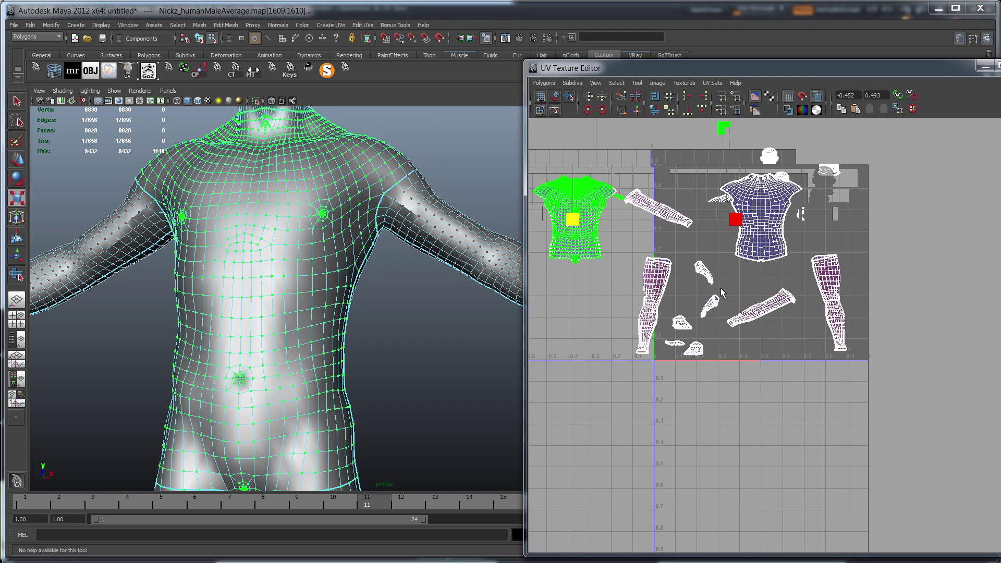
click(721, 287)
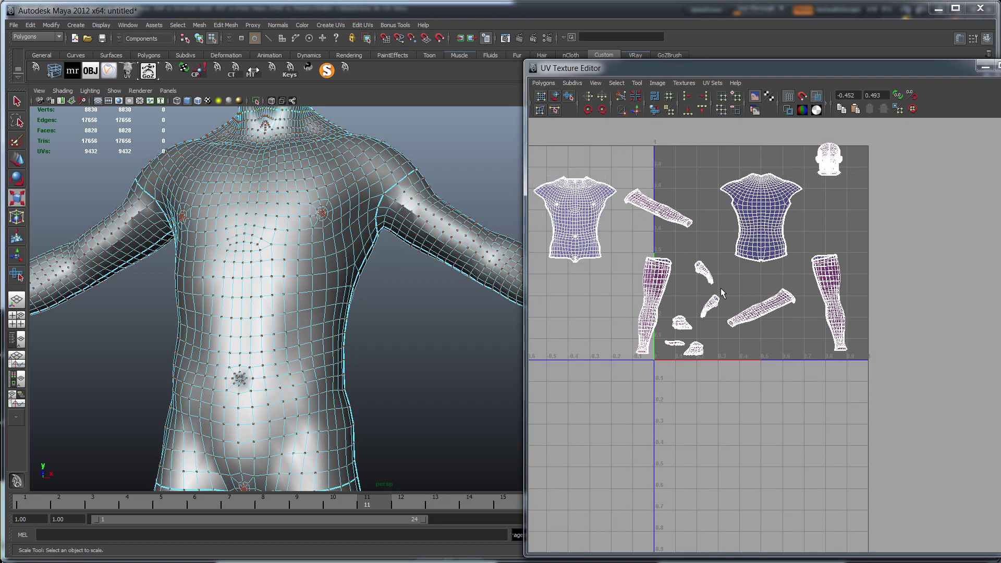
alt+middle_drag(720, 288, 737, 316)
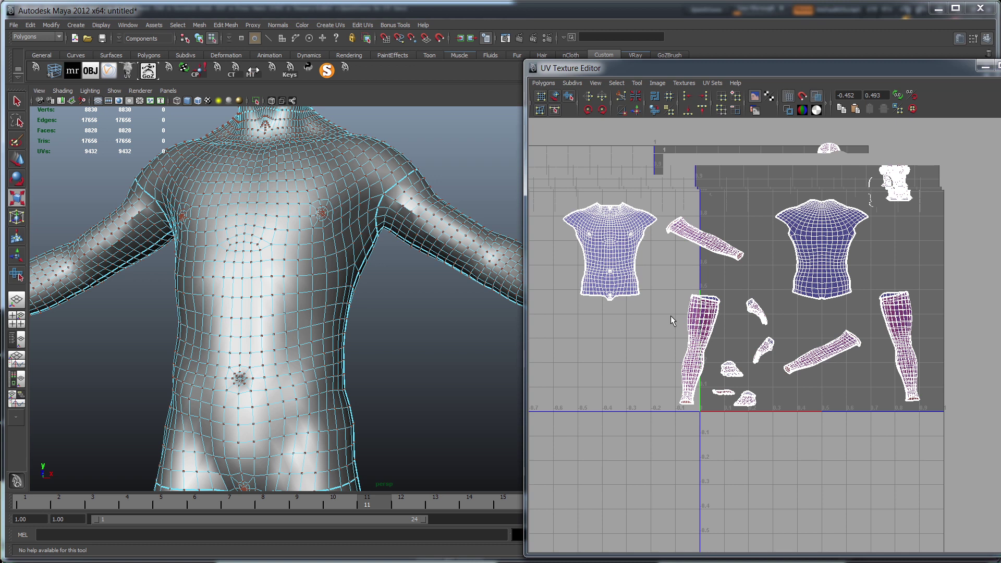
scroll(892, 324, up, 1)
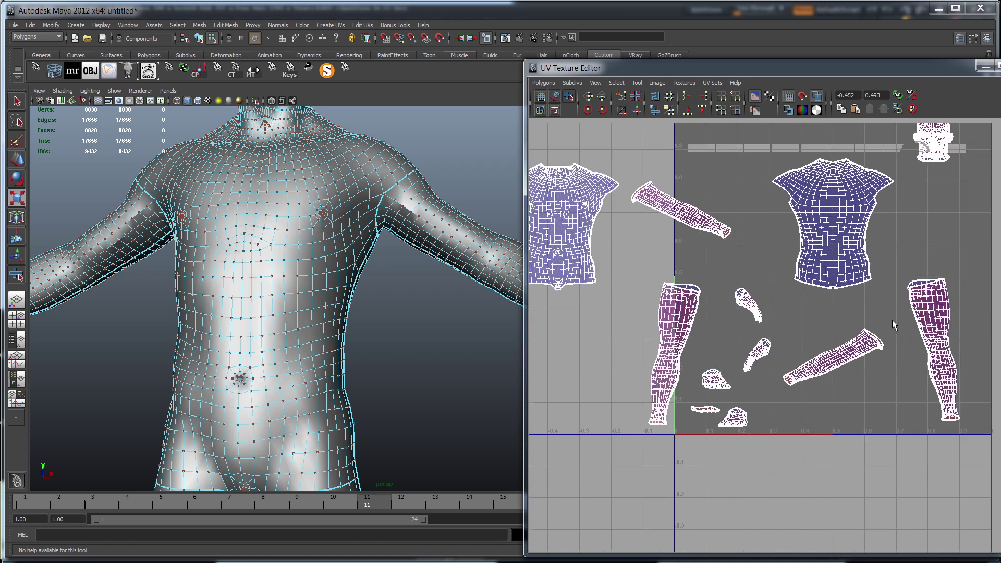
right_drag(686, 294, 716, 293)
click(699, 293)
scroll(705, 305, up, 1)
alt+middle_drag(730, 332, 704, 384)
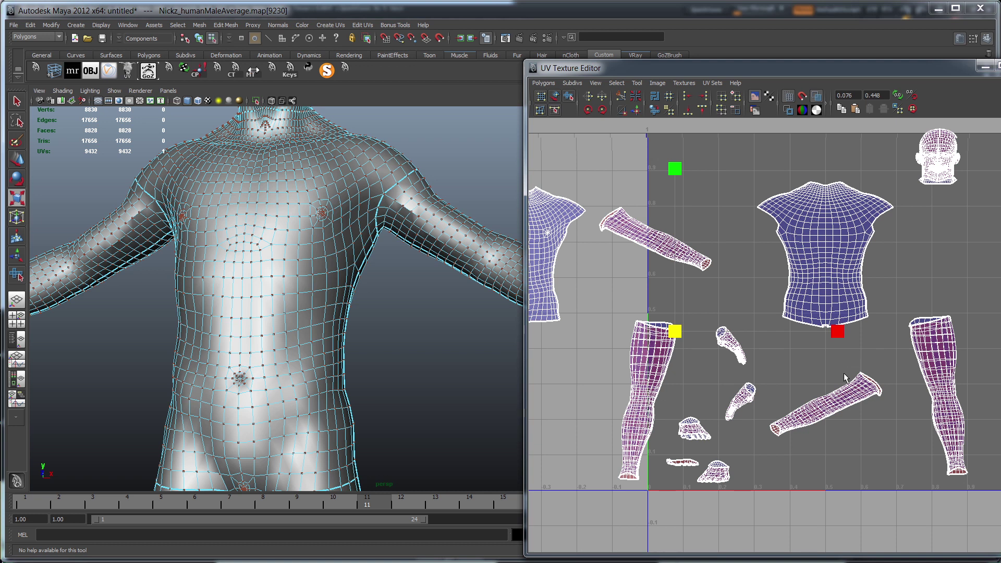
alt+middle_drag(849, 374, 866, 346)
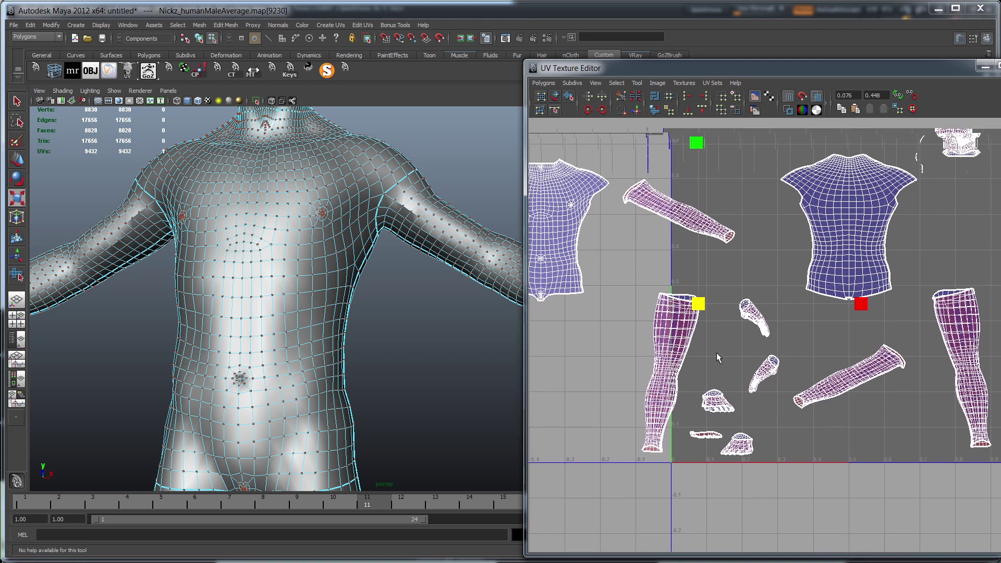
- Select the entire leg shell crossing the UV square's left edge, unfold it with the Smooth UV tool and move it outside the square
drag(667, 321, 669, 319)
key(r)
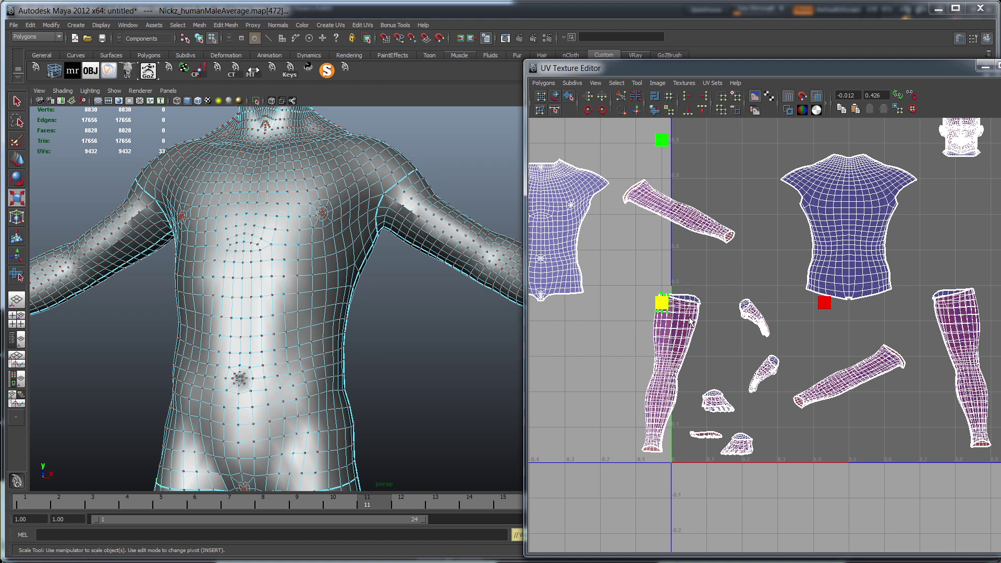
ctrl+right_drag(690, 317, 713, 310)
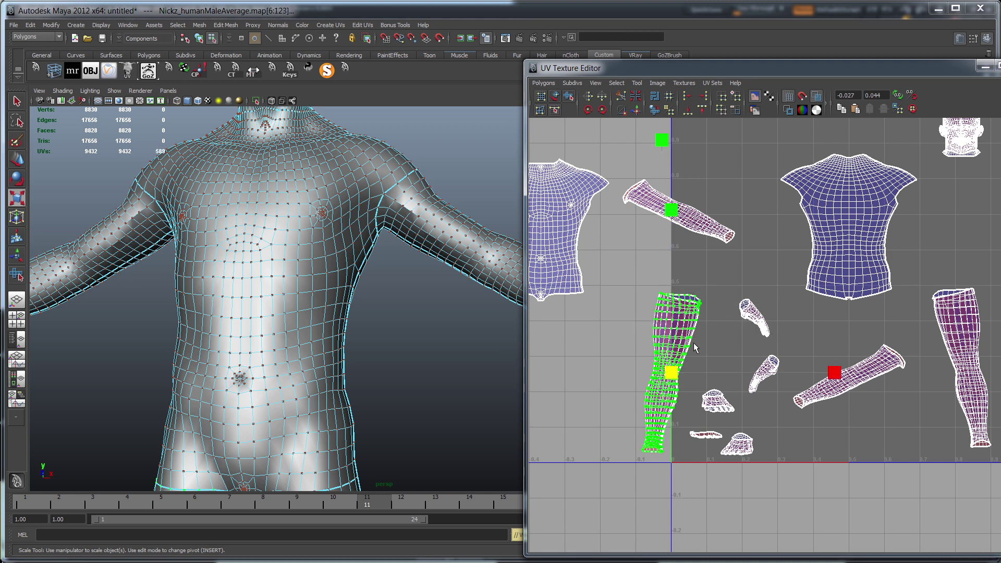
click(568, 98)
drag(624, 458, 754, 471)
drag(627, 459, 636, 462)
key(w)
drag(672, 376, 623, 393)
- Move the other leg shell outside the UV square beside the unfolded leg and unfold it with the Smooth UV tool
alt+middle_drag(763, 406, 788, 350)
alt+right_drag(857, 331, 835, 322)
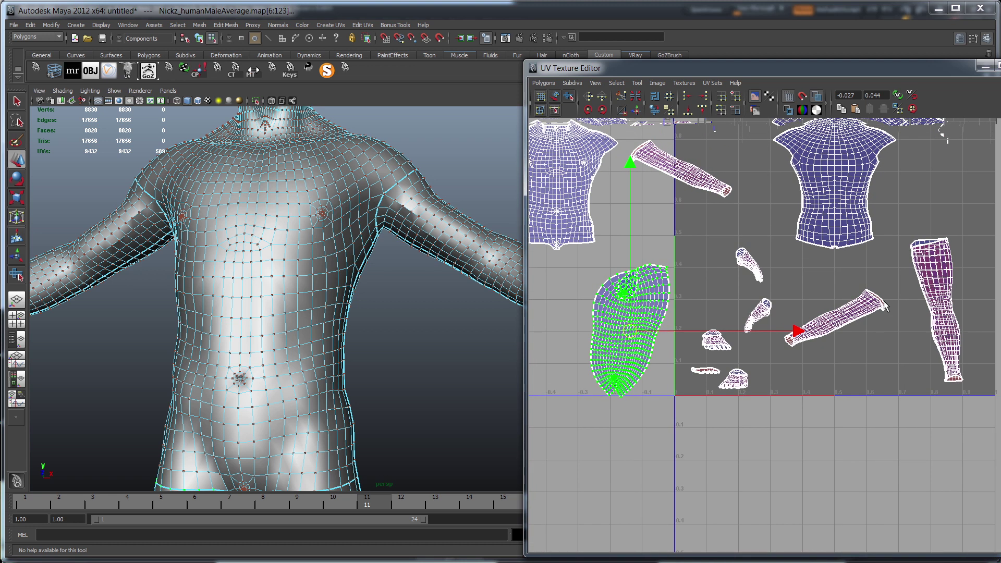
click(914, 247)
ctrl+right_drag(922, 292, 954, 283)
drag(931, 259, 540, 299)
alt+middle_drag(528, 162, 600, 144)
click(569, 98)
drag(575, 413, 726, 416)
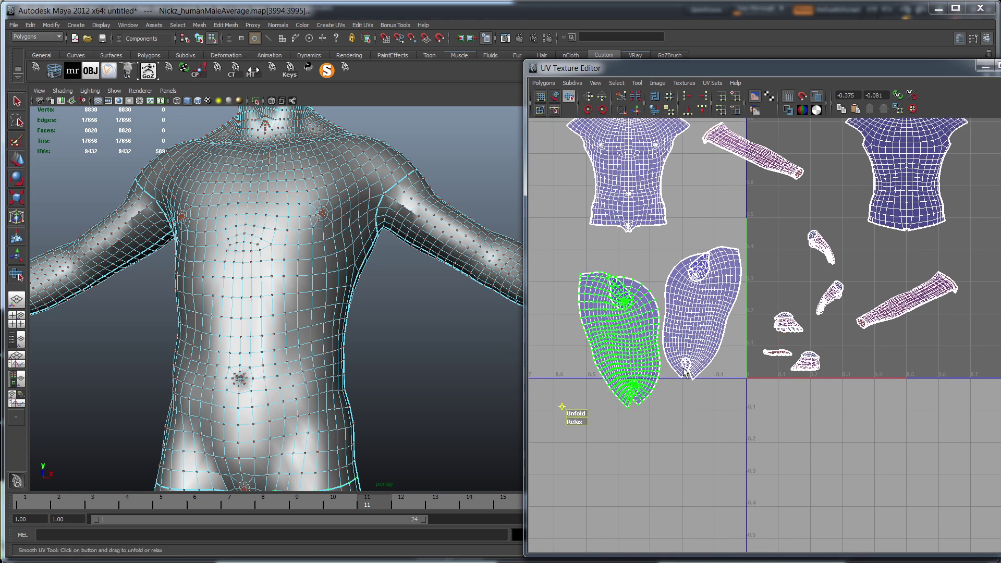
- Reselect the whole outermost leg shell and smooth it further with the Smooth UV tool's Unfold
click(682, 369)
alt+middle_drag(768, 388, 743, 393)
drag(838, 308, 851, 334)
click(619, 308)
click(620, 312)
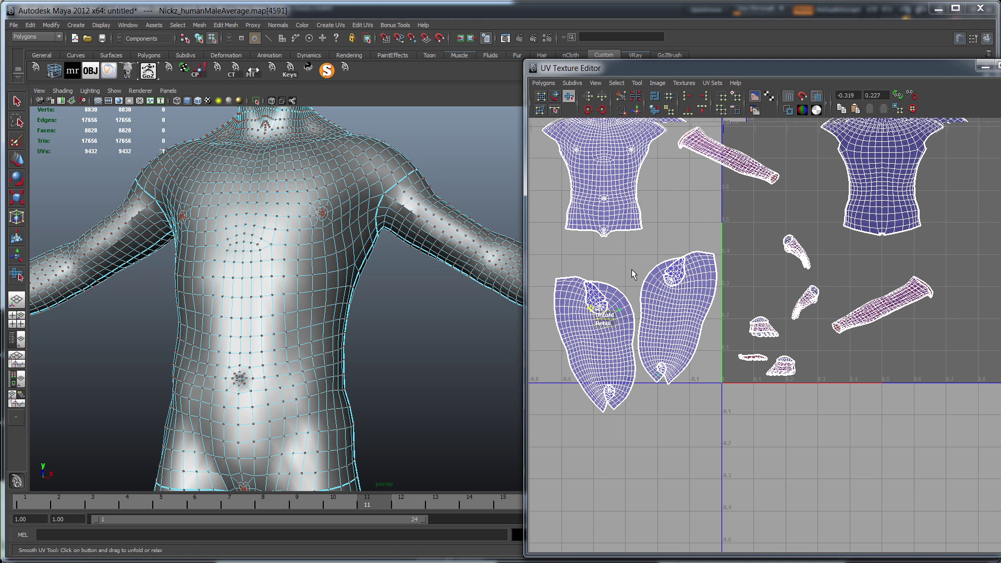
ctrl+right_drag(624, 289, 652, 278)
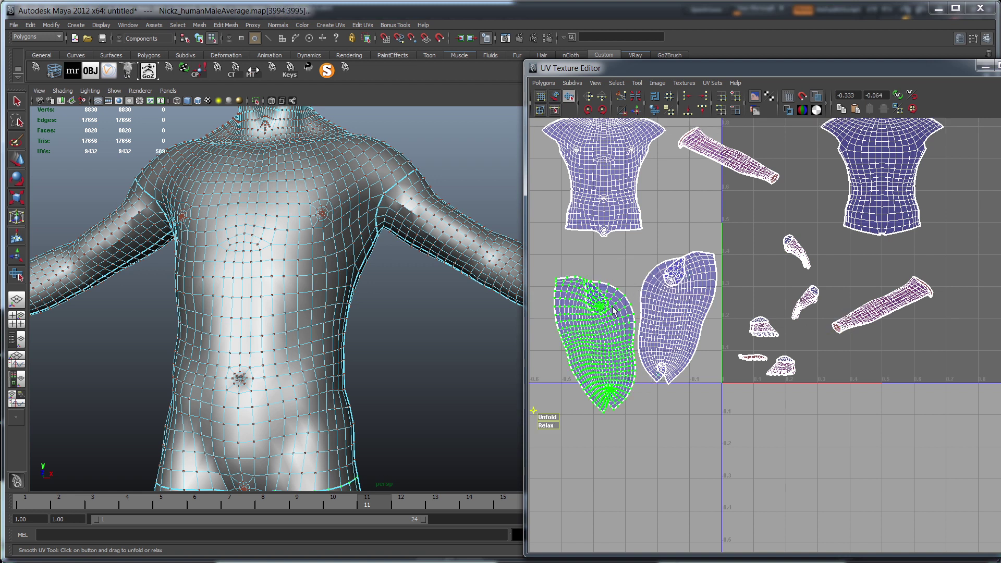
drag(546, 416, 729, 426)
drag(545, 417, 638, 415)
- Unfold both arm shells one after the other with the Smooth UV tool
alt+middle_drag(848, 365, 869, 361)
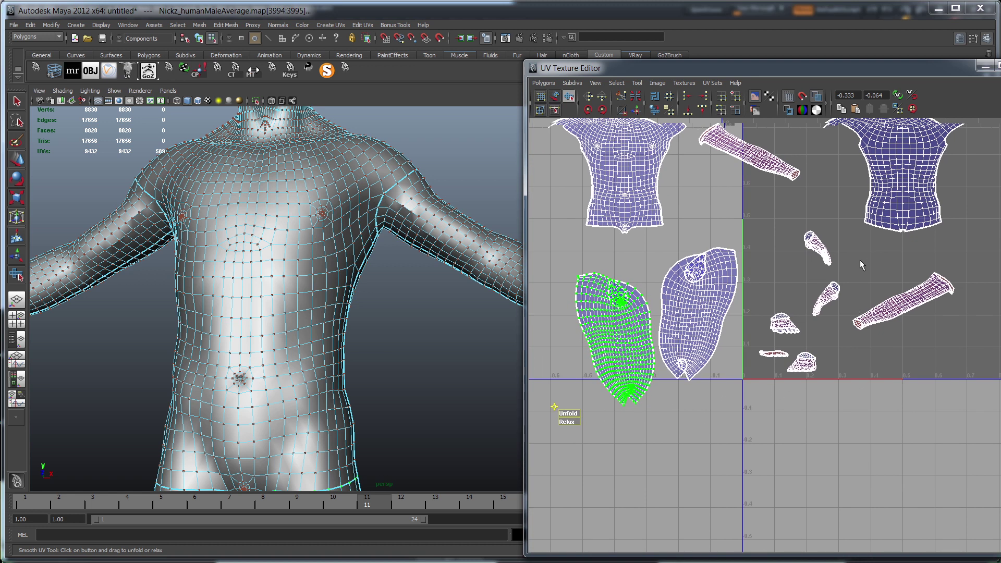
drag(965, 336, 842, 262)
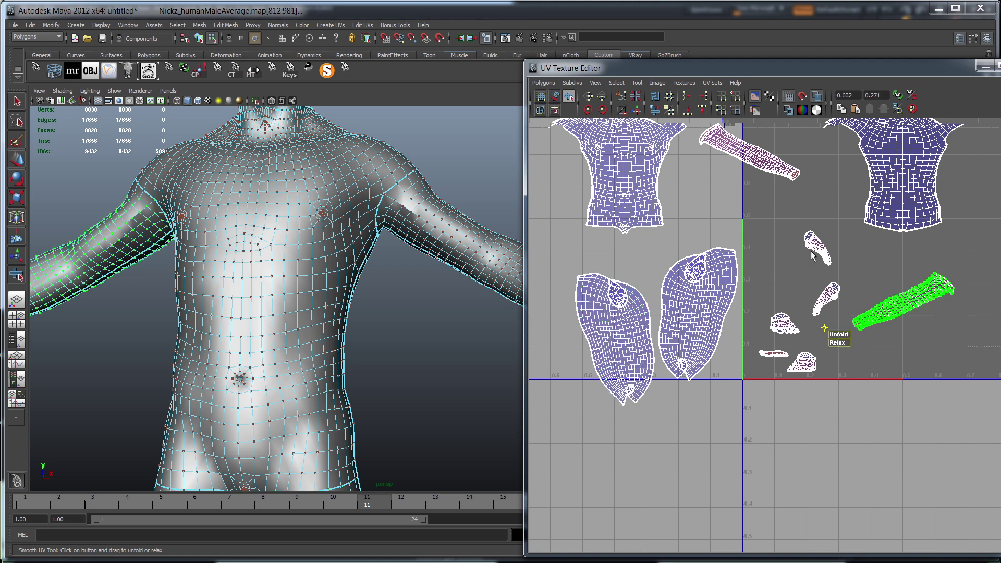
drag(838, 334, 990, 332)
alt+middle_drag(782, 282, 763, 321)
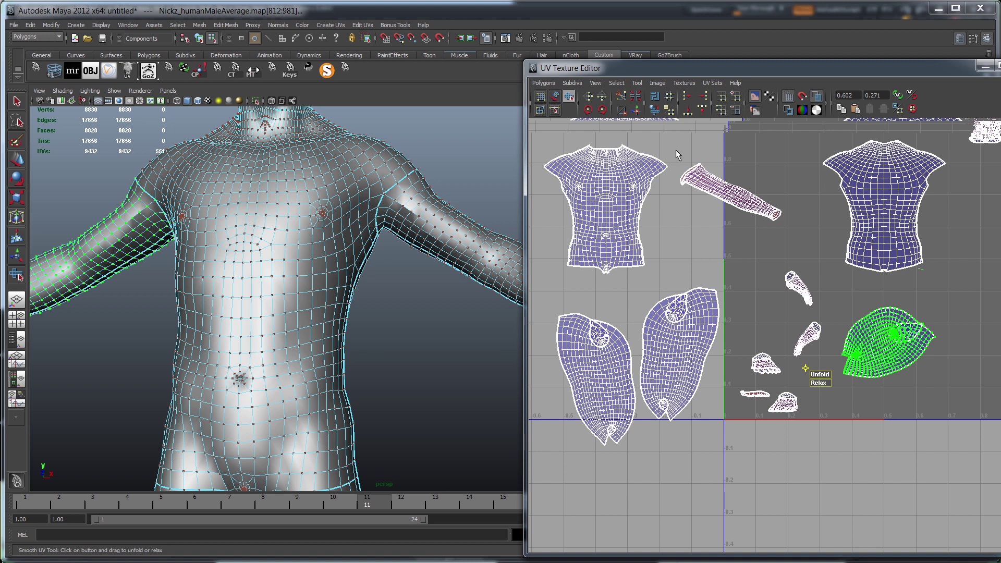
drag(793, 233, 793, 233)
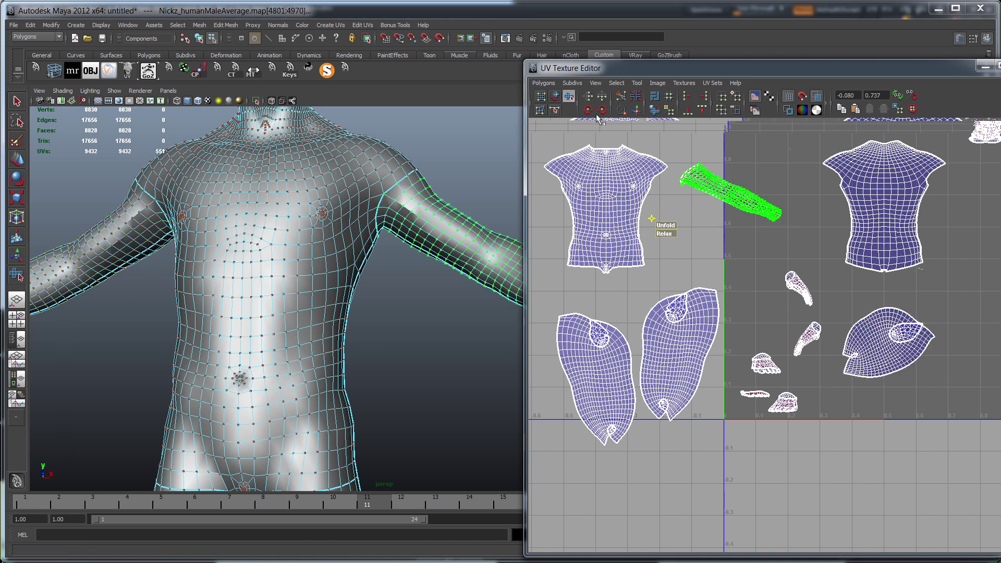
drag(687, 226, 789, 247)
- Select one of the two overlapping shells of the upper hand, unfold it and place it clear beside its counterpart
drag(832, 317, 832, 317)
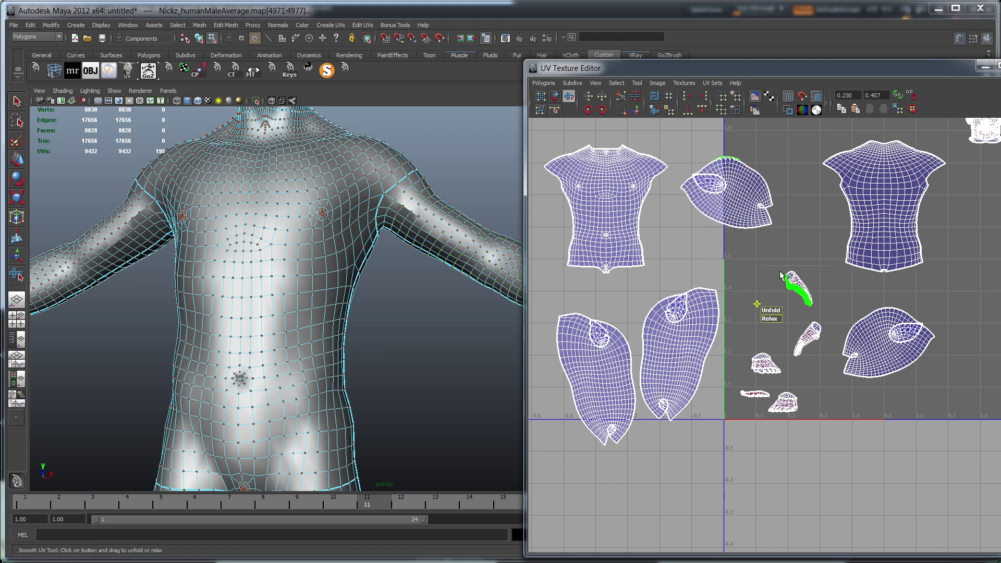
drag(769, 314, 746, 281)
key(w)
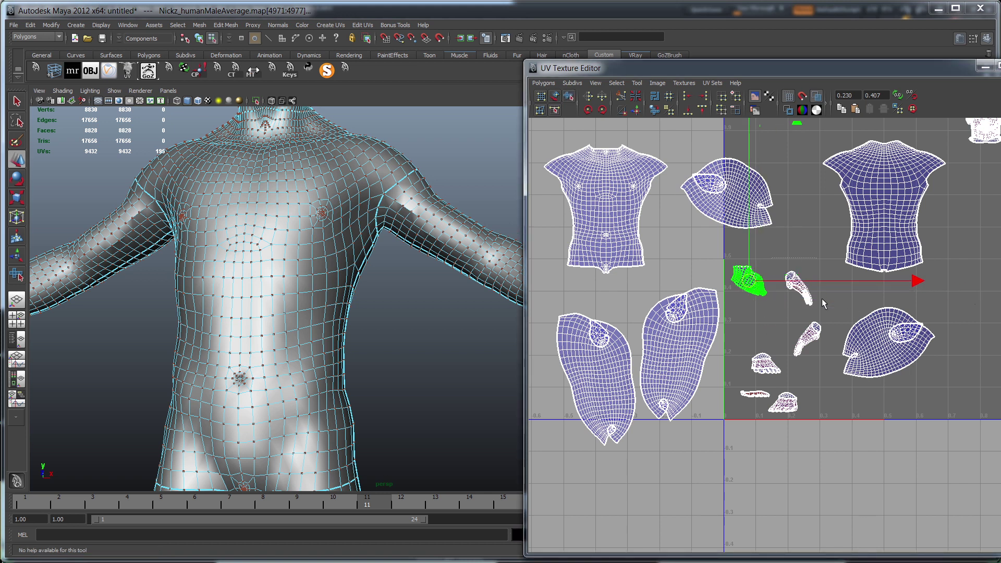
- Unfold the upper hand's remaining shell with the Smooth UV tool and move it below the back torso, past the arm shell
click(822, 304)
drag(777, 317, 777, 316)
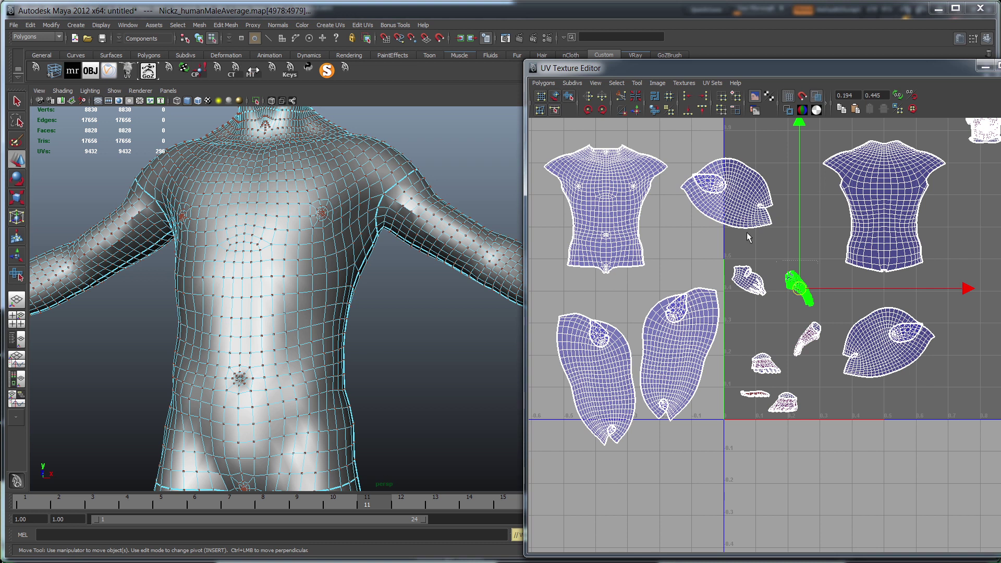
click(569, 96)
drag(771, 311, 790, 328)
key(w)
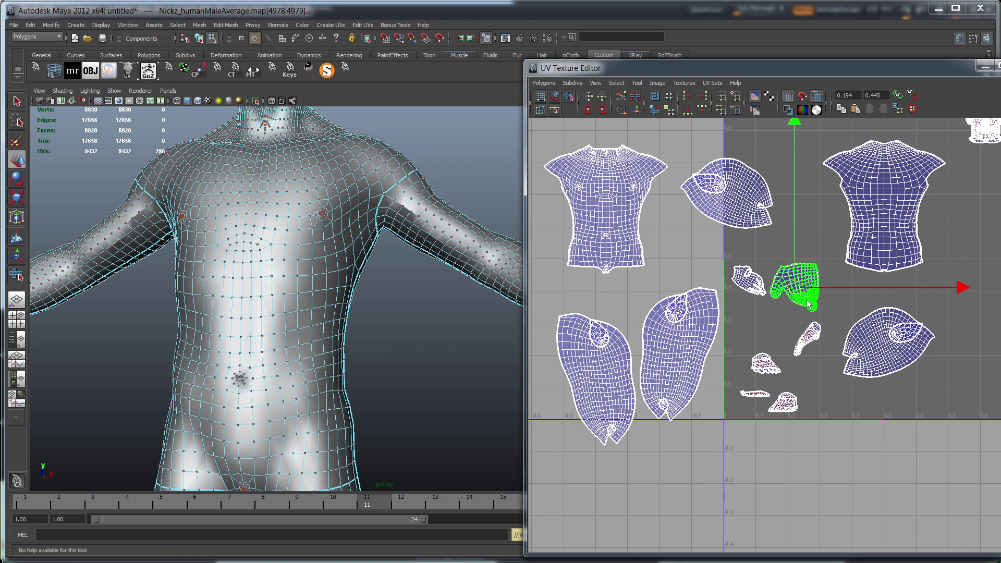
drag(793, 288, 970, 302)
- Move the second hand's overlapping shells up into the space freed by the first hand and deselect them
drag(800, 349, 804, 310)
key(y)
key(w)
click(805, 343)
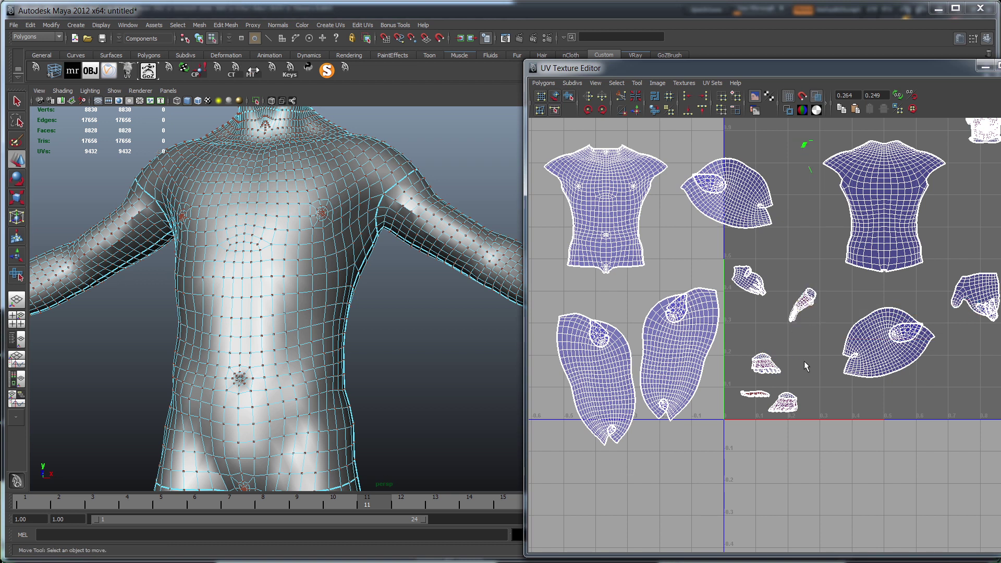
- Select the foot shell below the hand shells and unfold it with the Smooth UV tool
alt+middle_drag(765, 338, 749, 319)
drag(722, 325, 777, 366)
key(y)
drag(716, 360, 747, 332)
key(w)
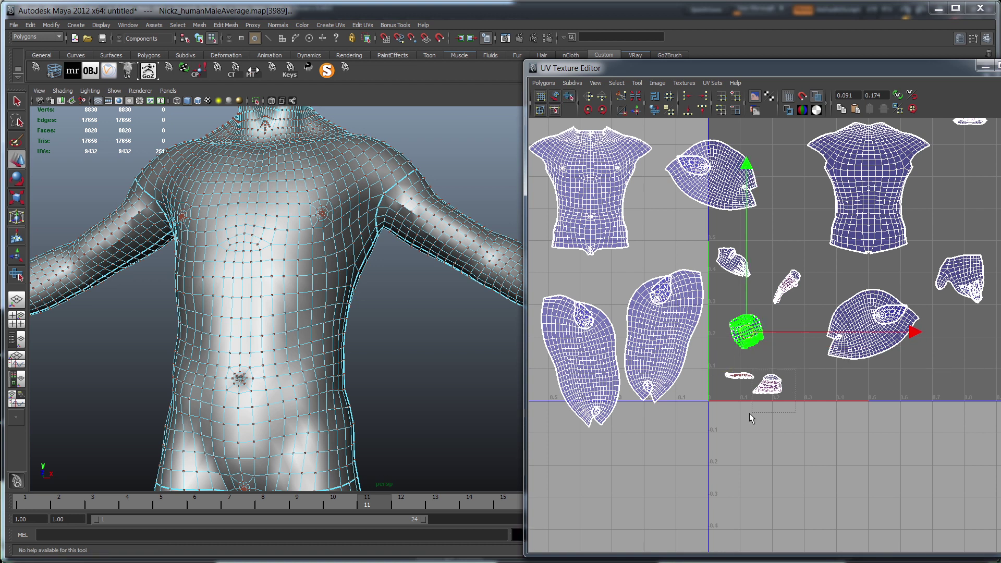
- Select the taller of the two foot shells and move it sideways, clear of the flat one
drag(724, 417, 723, 416)
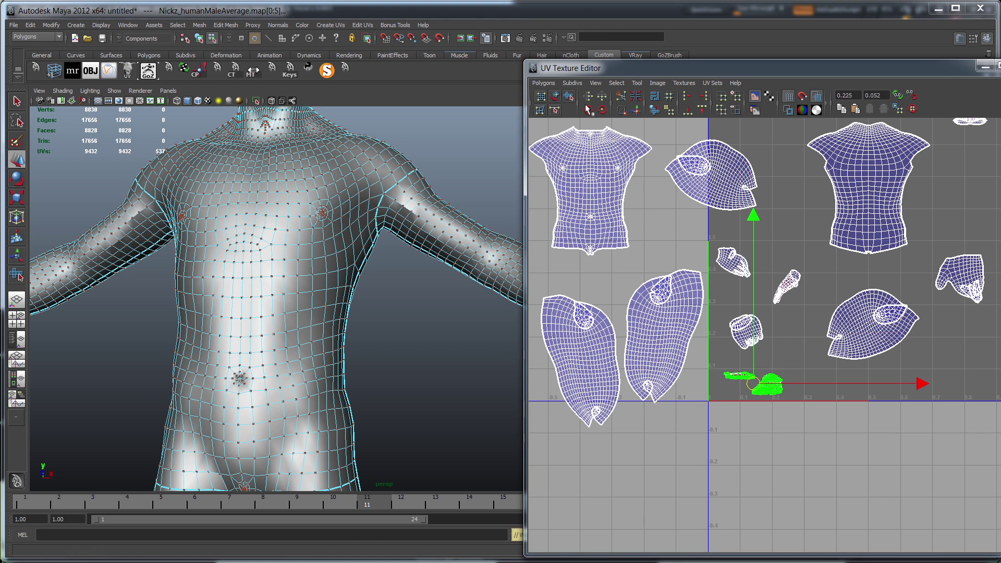
click(569, 97)
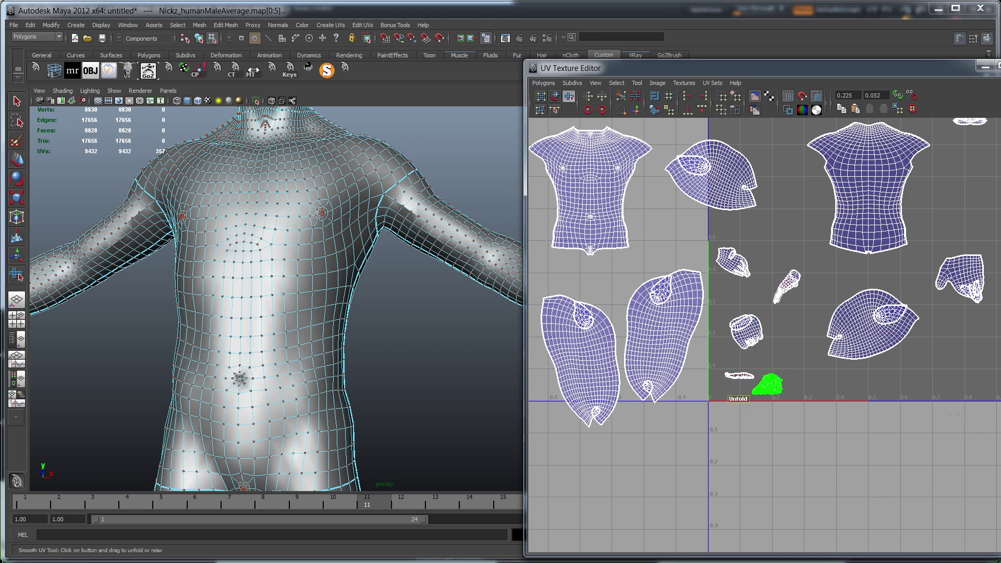
key(w)
middle_drag(775, 389, 802, 389)
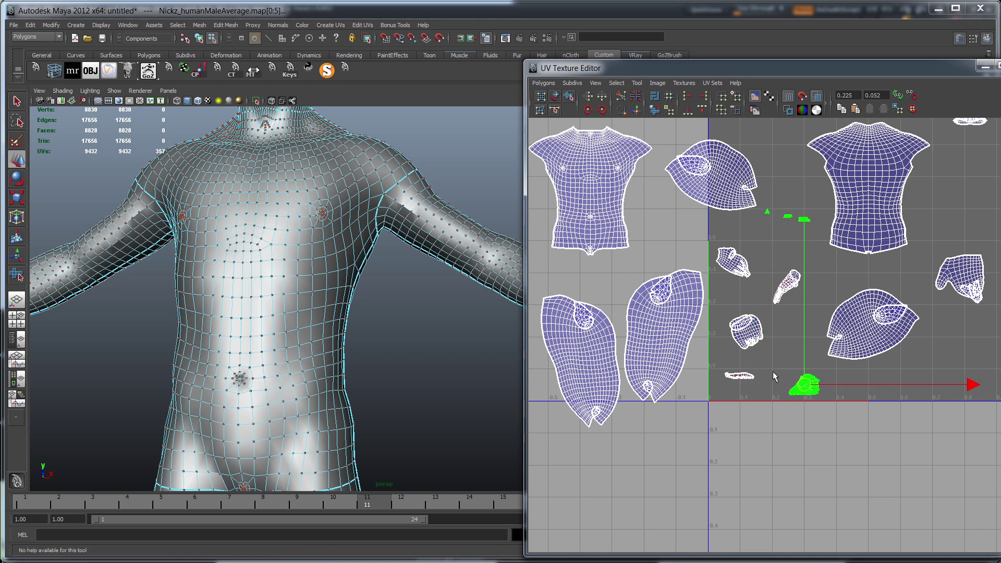
- Select the remaining flat foot shell, unfold it with the Smooth UV tool and deselect it
drag(765, 364, 713, 399)
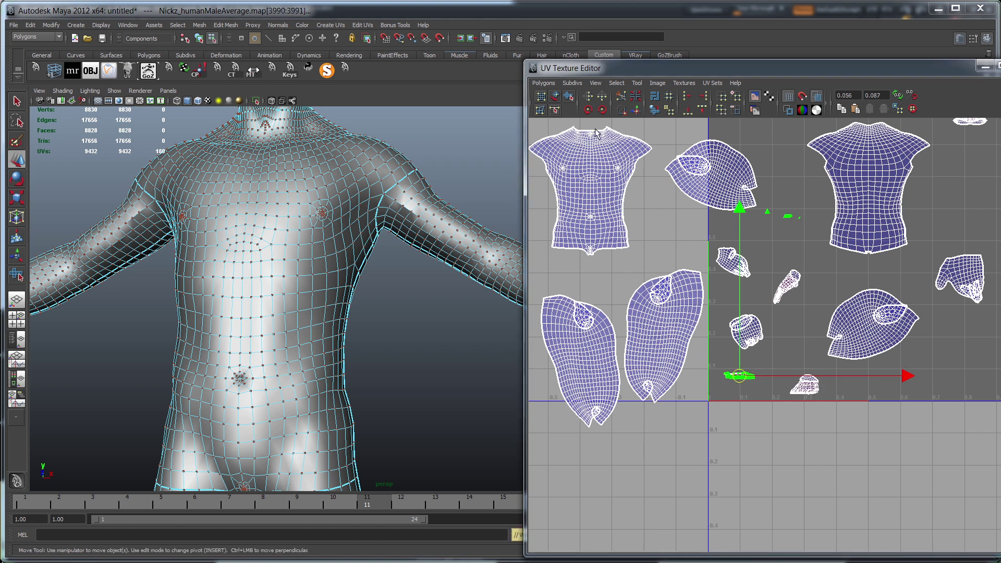
key(y)
drag(708, 384, 927, 386)
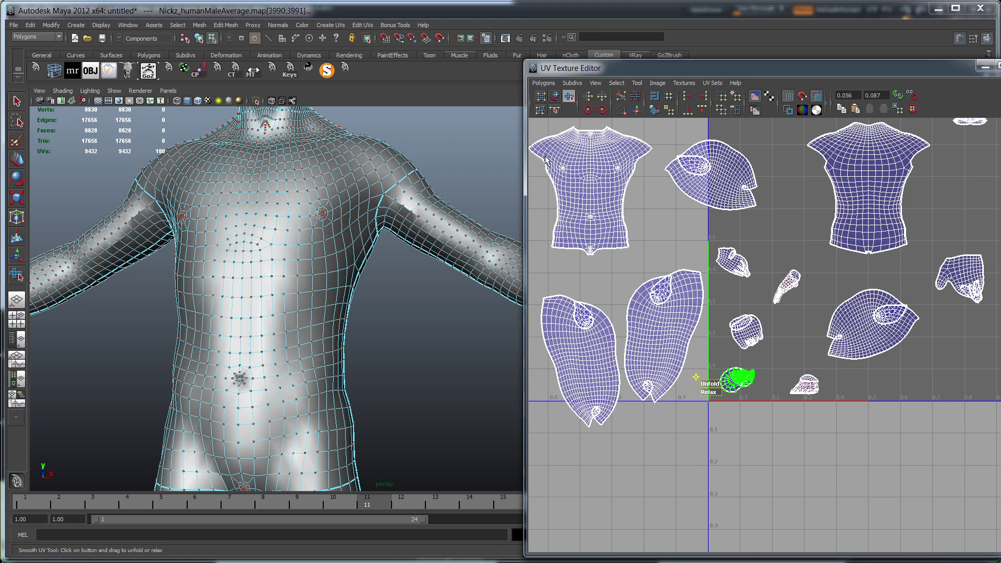
click(790, 459)
- Select the back torso shell and unfold its UVs
alt+middle_drag(780, 458, 682, 510)
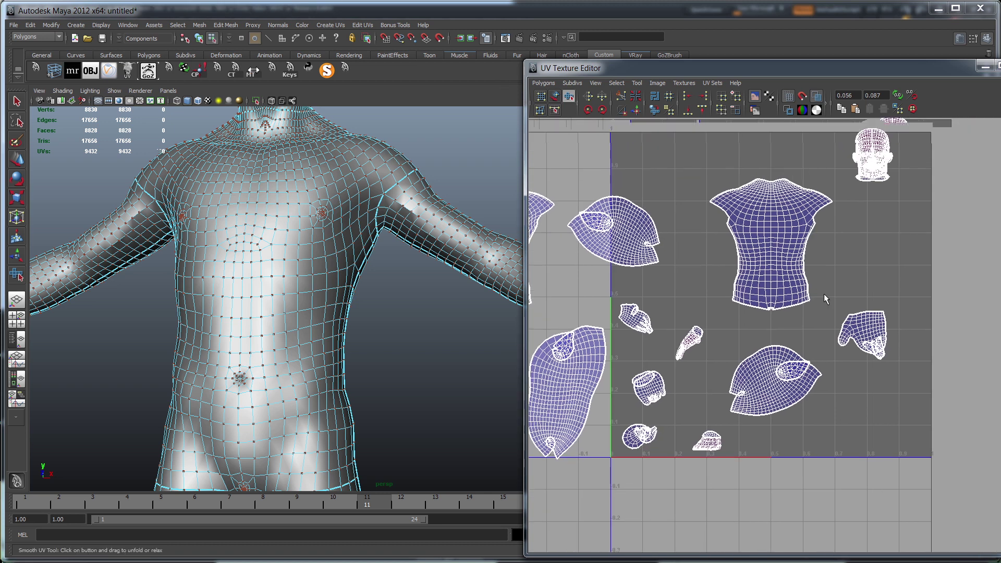
alt+middle_drag(815, 304, 813, 371)
alt+middle_drag(771, 331, 827, 275)
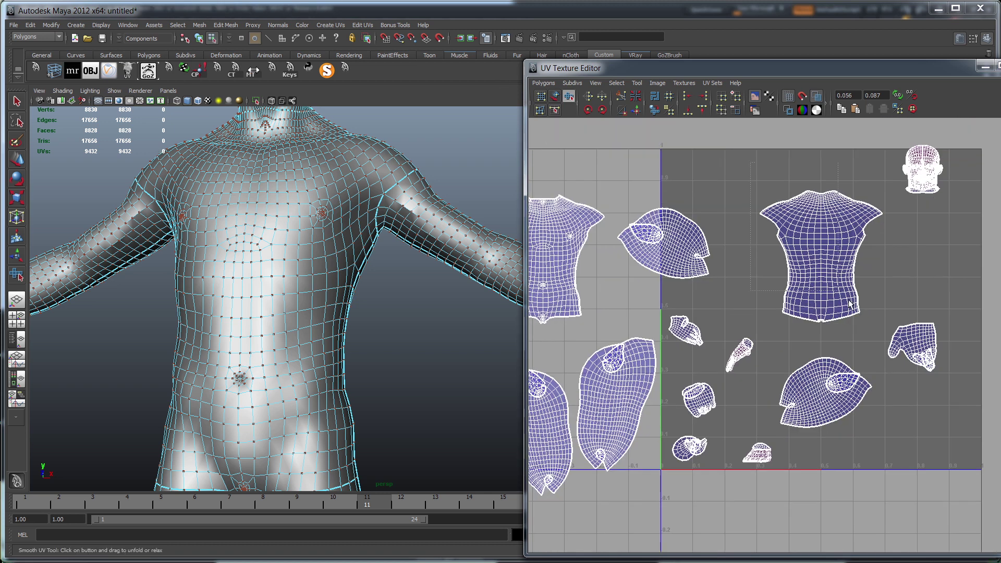
drag(893, 331, 750, 163)
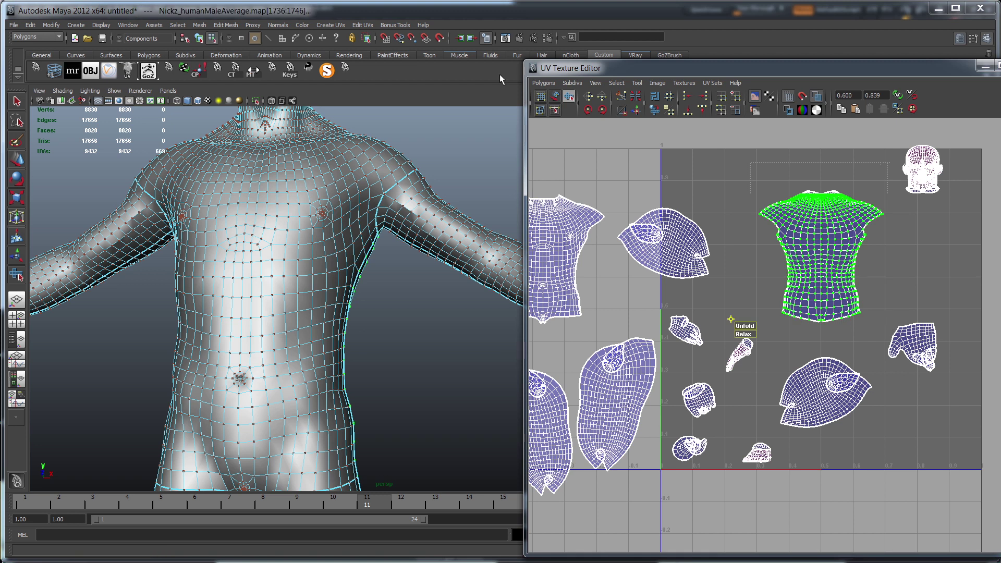
click(538, 84)
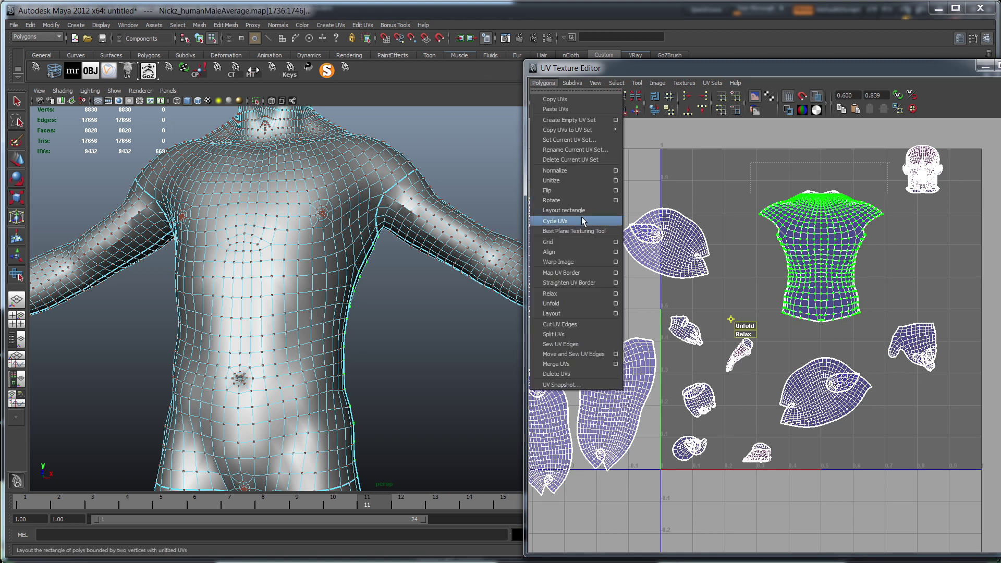
click(574, 294)
- Try to unfold and enlarge the hand shell below the back torso, and undo the attempt
drag(975, 295, 886, 379)
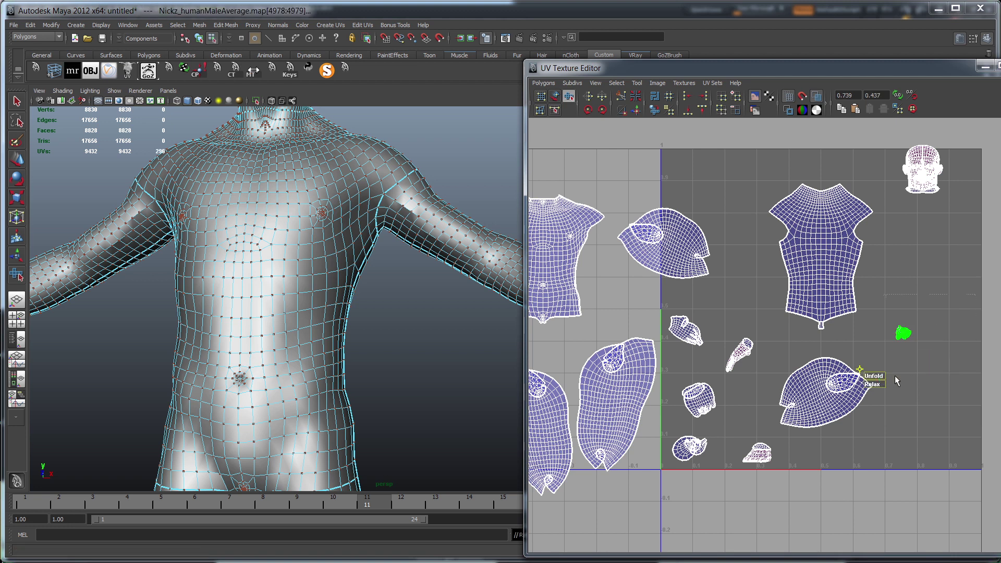
key(r)
drag(902, 335, 999, 342)
scroll(974, 379, up, 2)
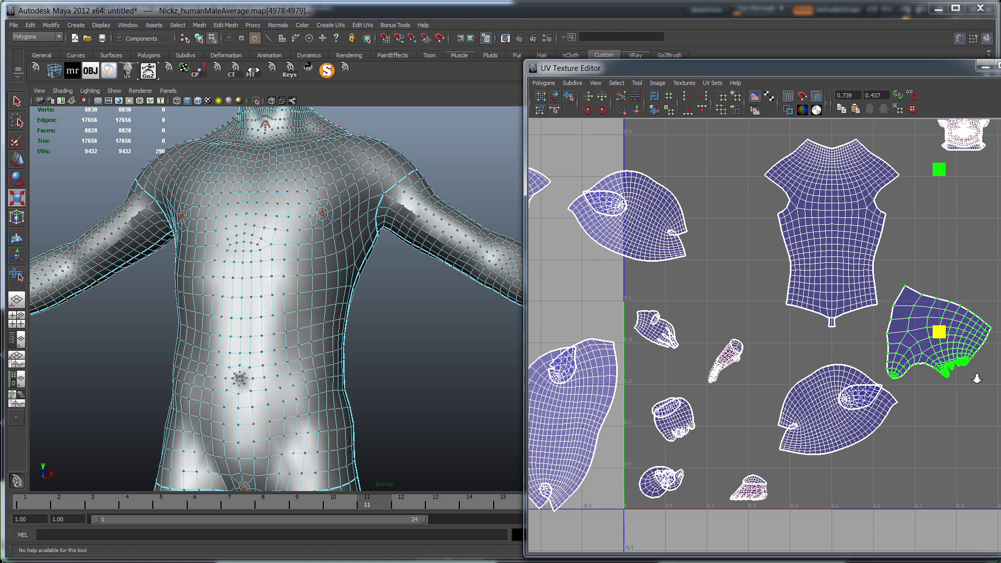
alt+middle_drag(975, 379, 750, 388)
scroll(721, 392, up, 3)
alt+middle_drag(698, 461, 816, 458)
scroll(818, 414, up, 2)
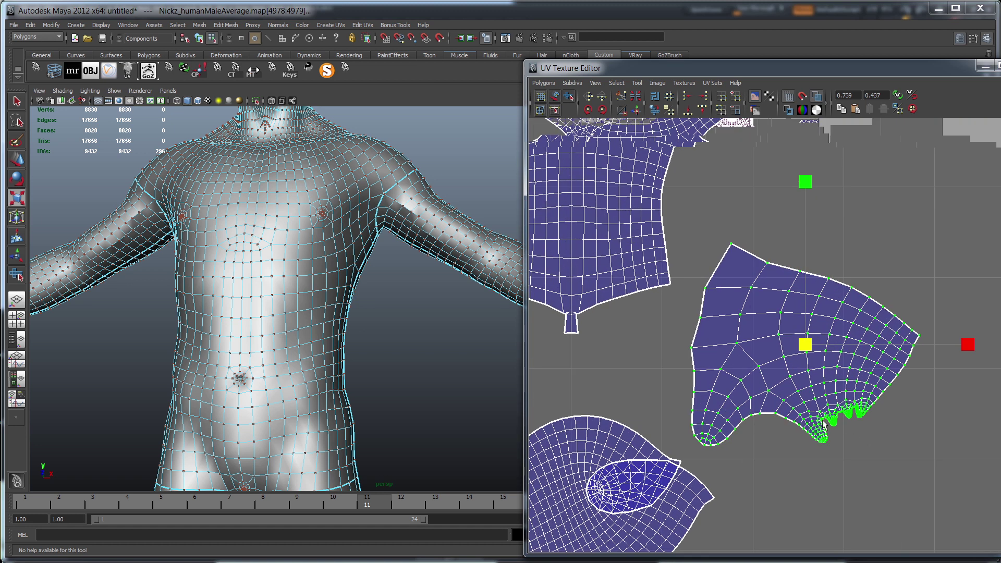
scroll(841, 419, down, 5)
key(ctrl+z)
- Select all UV shells, scale the whole layout up many times beyond the 0-1 square and deselect it
scroll(858, 404, down, 6)
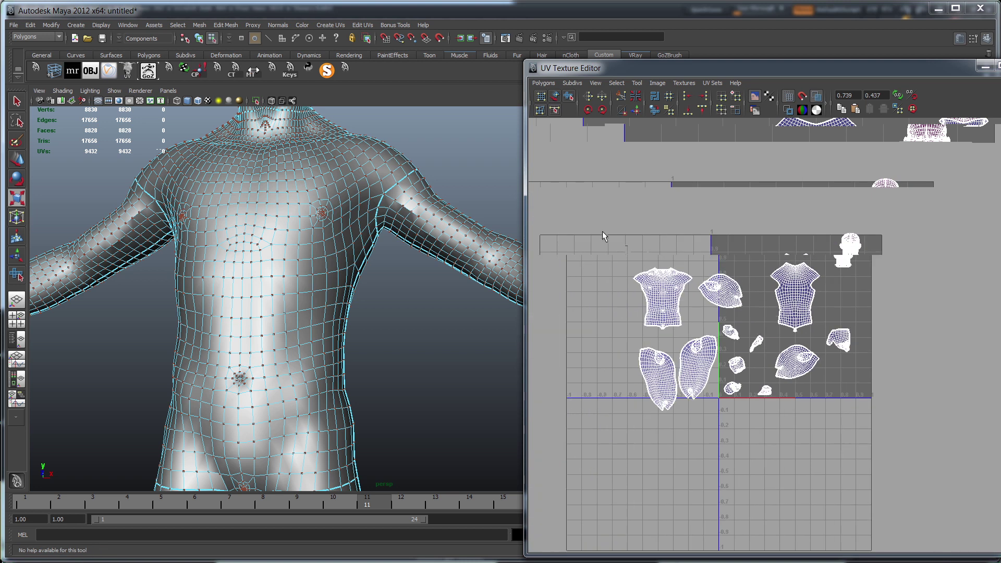
drag(892, 450, 893, 449)
key(r)
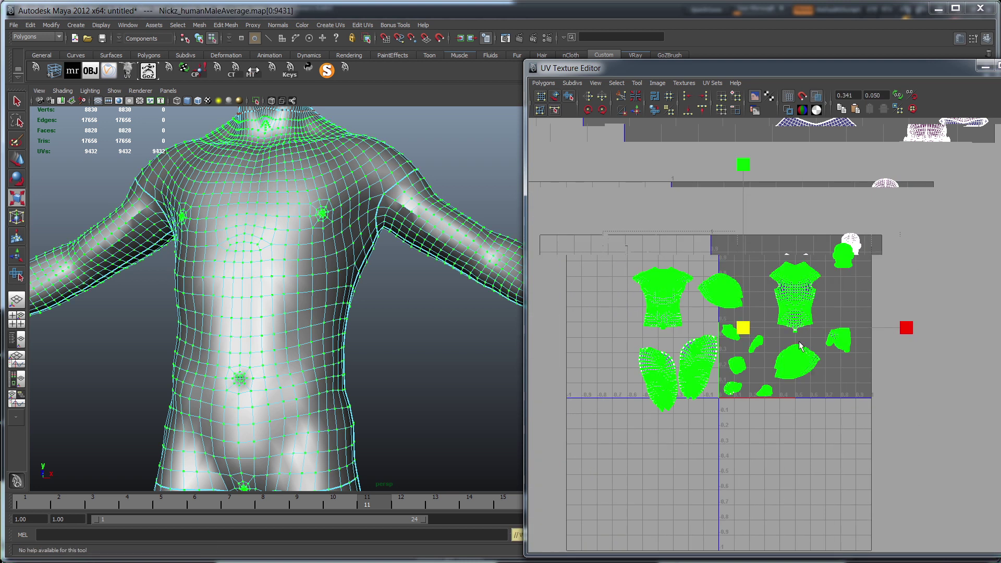
click(828, 396)
drag(589, 203, 949, 469)
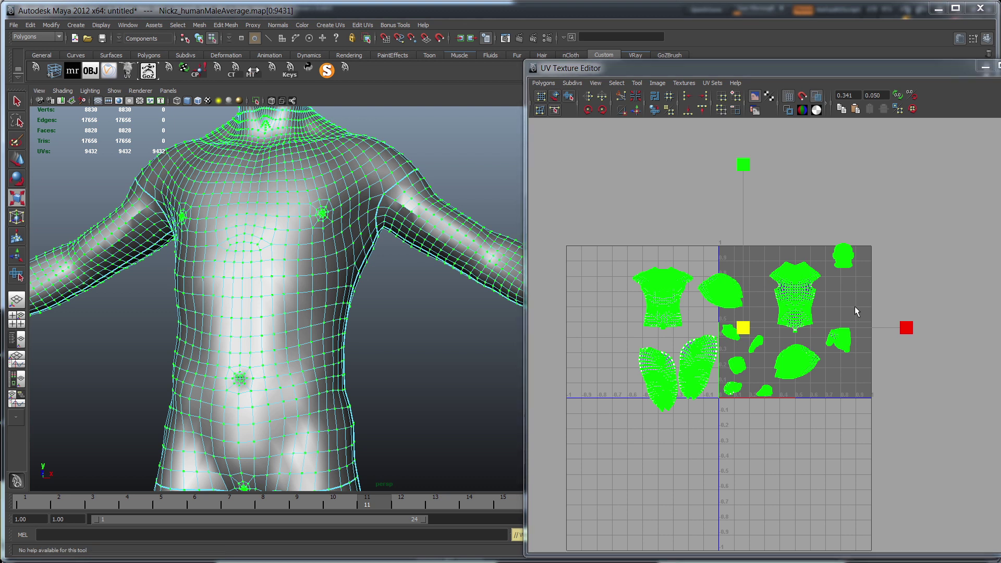
drag(742, 330, 945, 334)
alt+right_drag(890, 358, 754, 345)
drag(769, 335, 983, 345)
alt+right_drag(985, 348, 943, 352)
drag(775, 335, 994, 333)
alt+right_drag(841, 375, 801, 352)
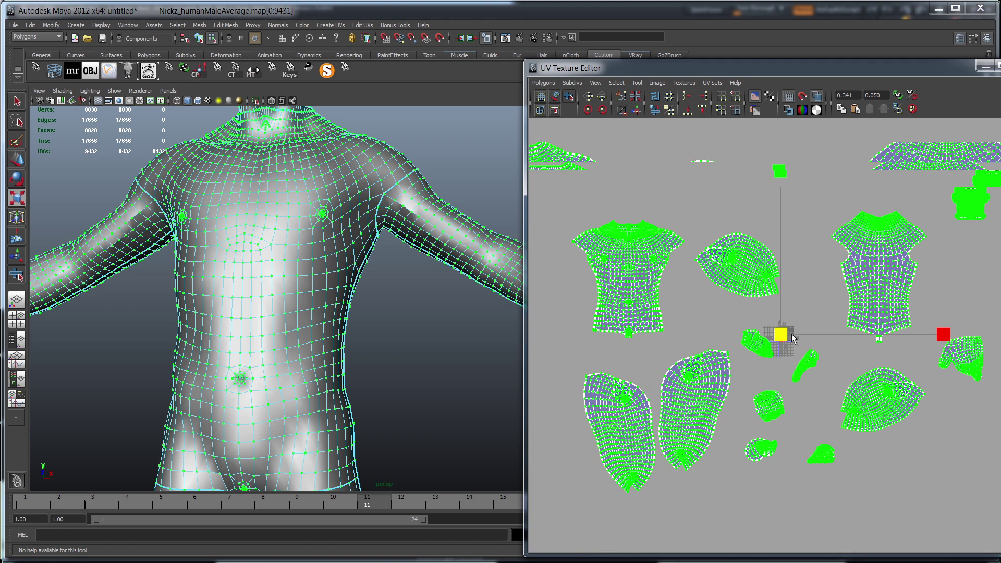
drag(781, 334, 923, 323)
scroll(846, 369, up, 4)
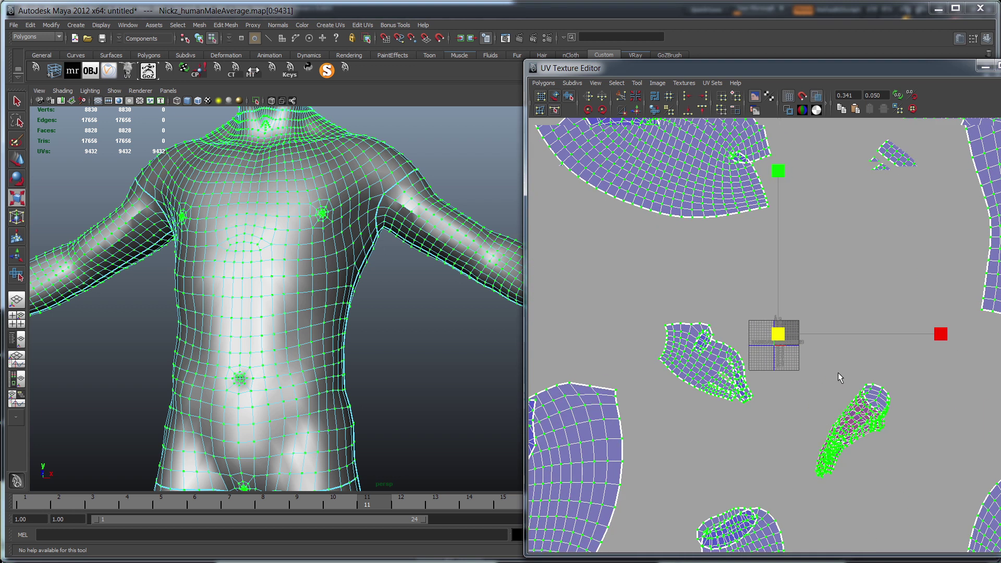
click(819, 404)
scroll(769, 375, up, 7)
scroll(769, 376, down, 10)
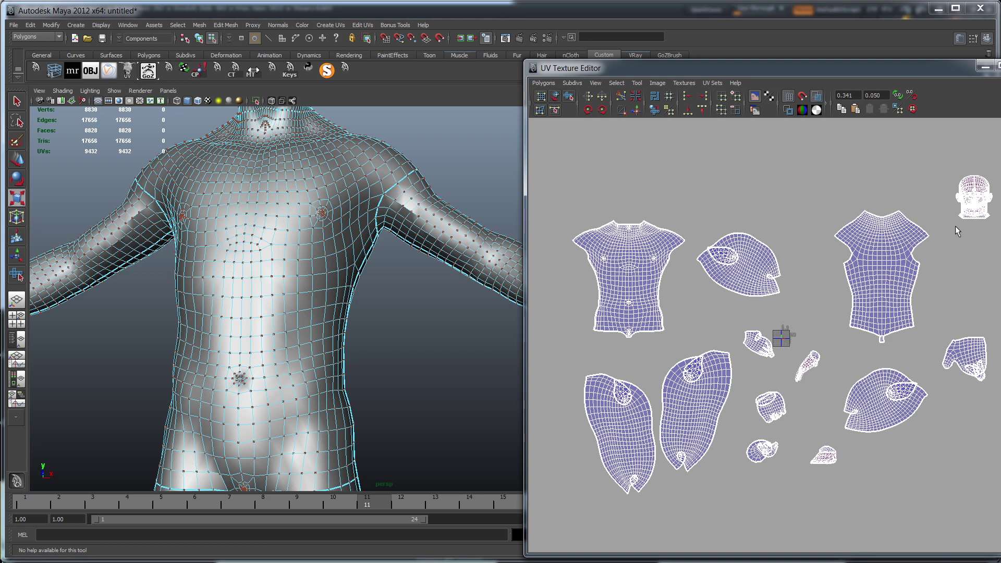
- Move the head shell into the free space between the torso shells and unfold it with the Smooth UV tool
drag(999, 234, 999, 234)
key(r)
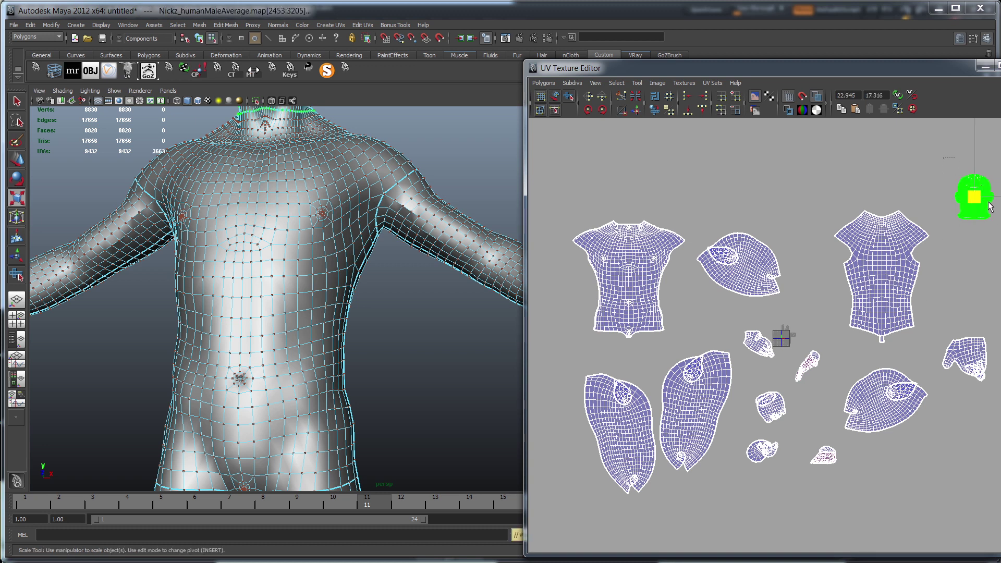
key(w)
drag(980, 200, 994, 224)
click(570, 97)
drag(749, 210, 982, 206)
click(831, 201)
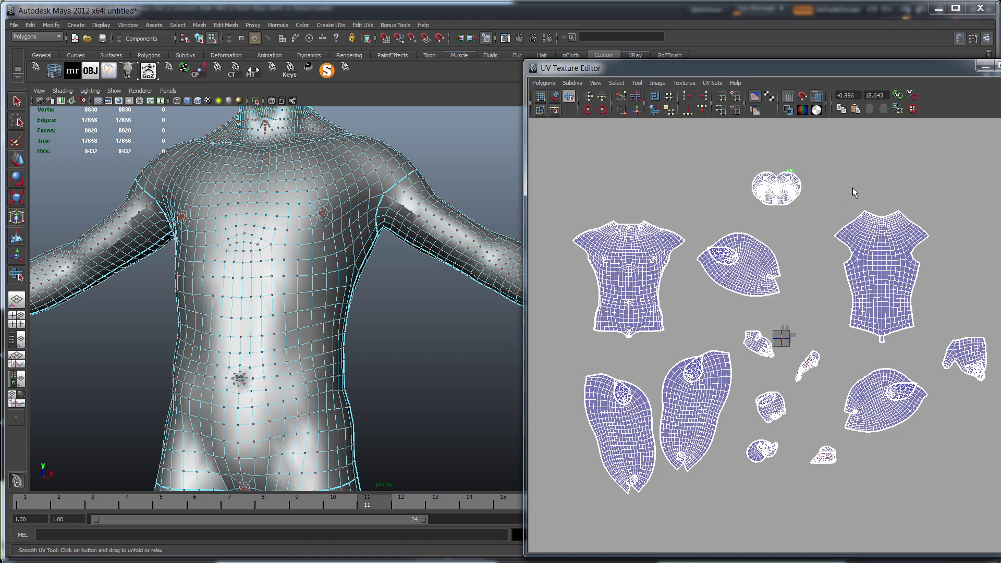
- Return the body mesh to object mode and send it to ZBrush with GoZ
right_drag(227, 210, 300, 192)
click(300, 191)
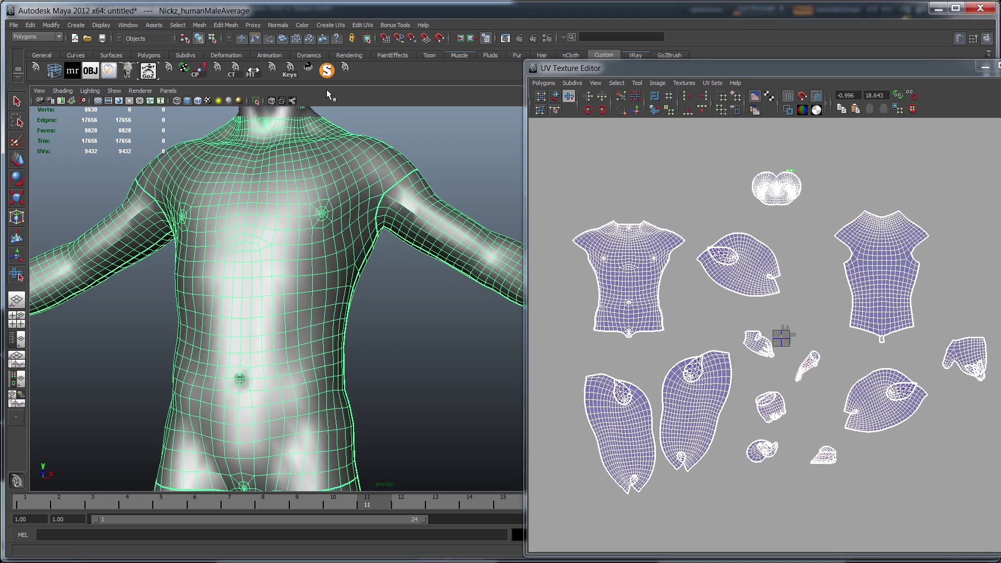
click(148, 73)
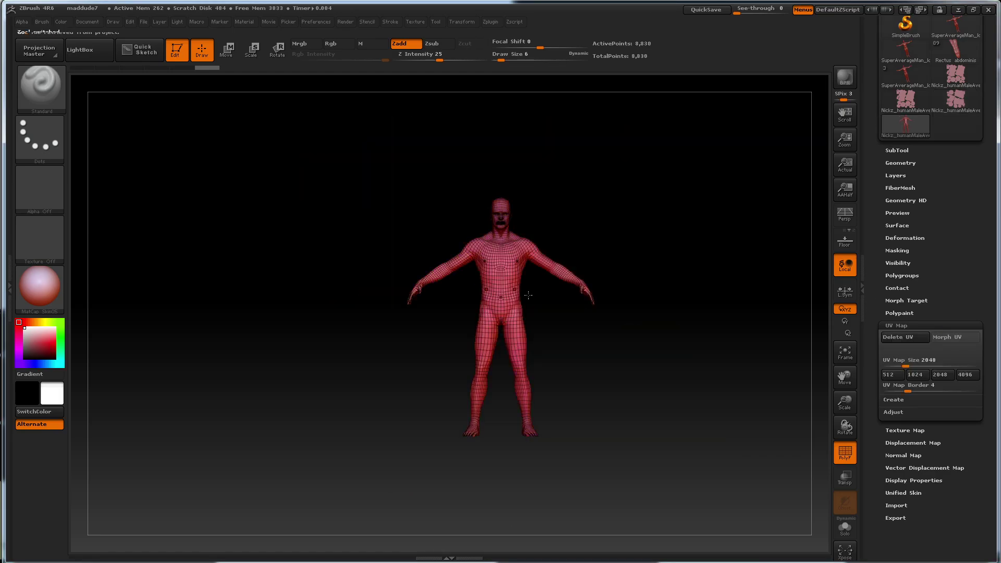
- Preview the imported UVs and run UV Master's Unwrap All with Use Existing UV Seams enabled
click(941, 338)
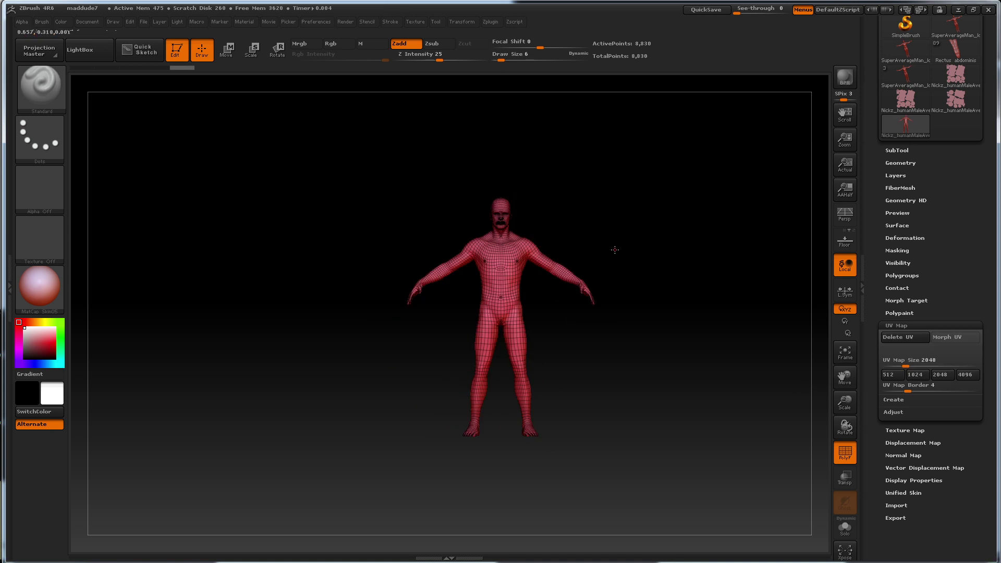
alt+drag(607, 255, 663, 253)
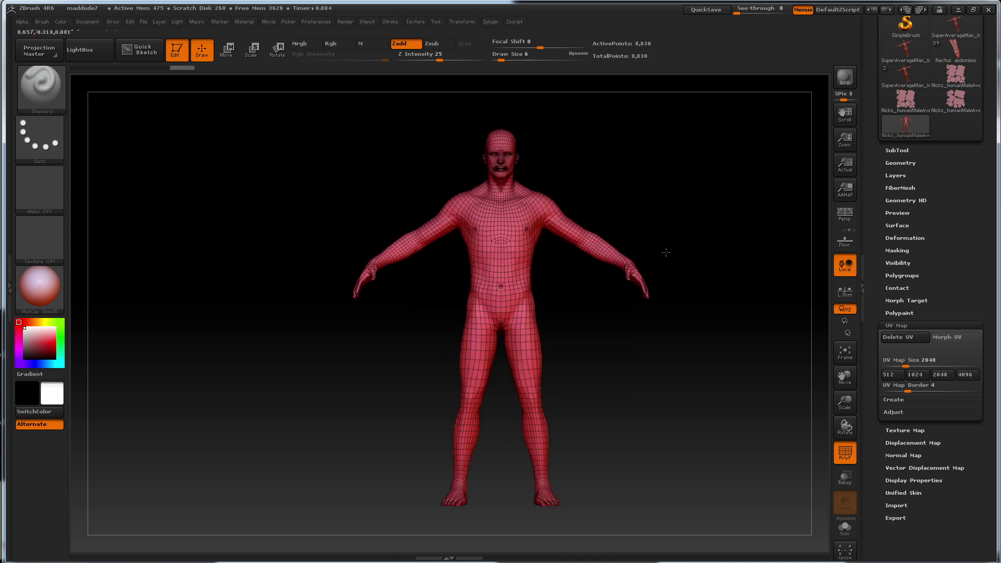
click(490, 21)
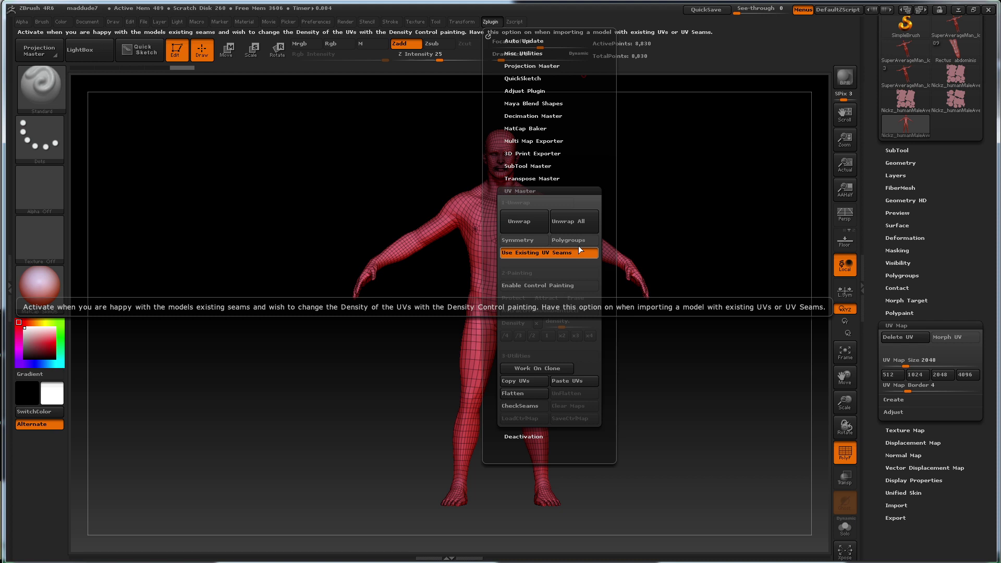
click(571, 223)
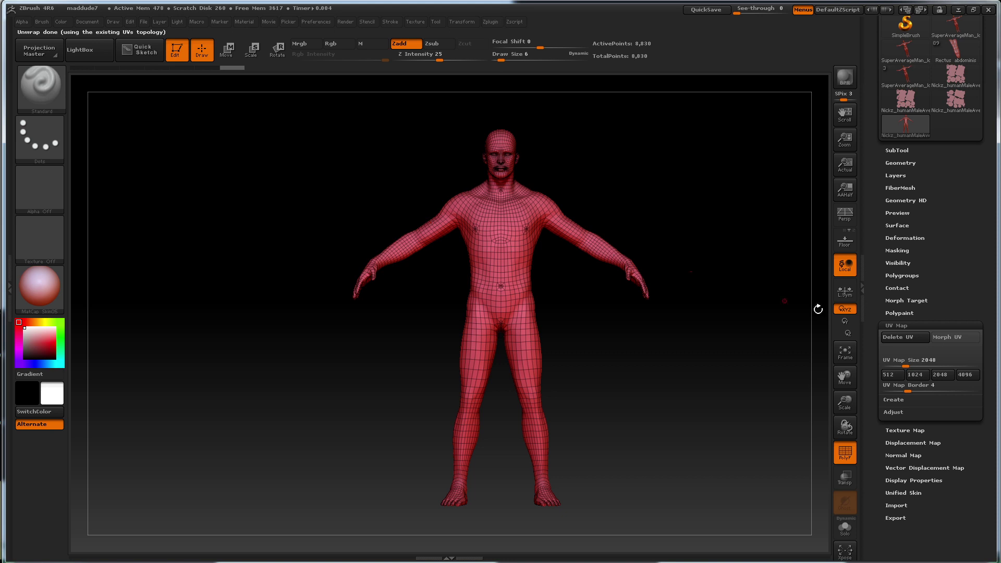
- Morph the mesh to its unwrapped UV layout and examine the small round shell beside the leg up close
click(949, 338)
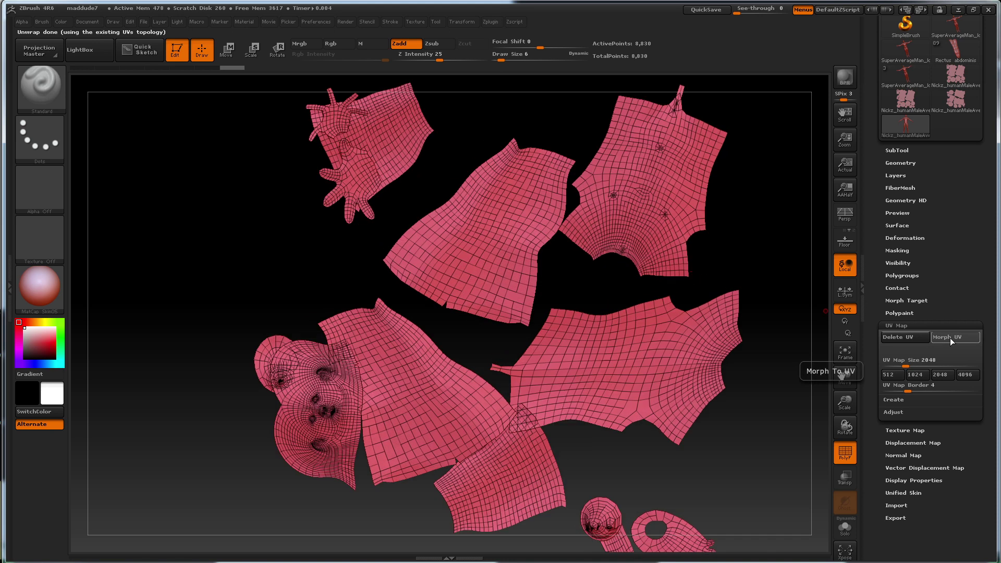
alt+drag(803, 302, 711, 318)
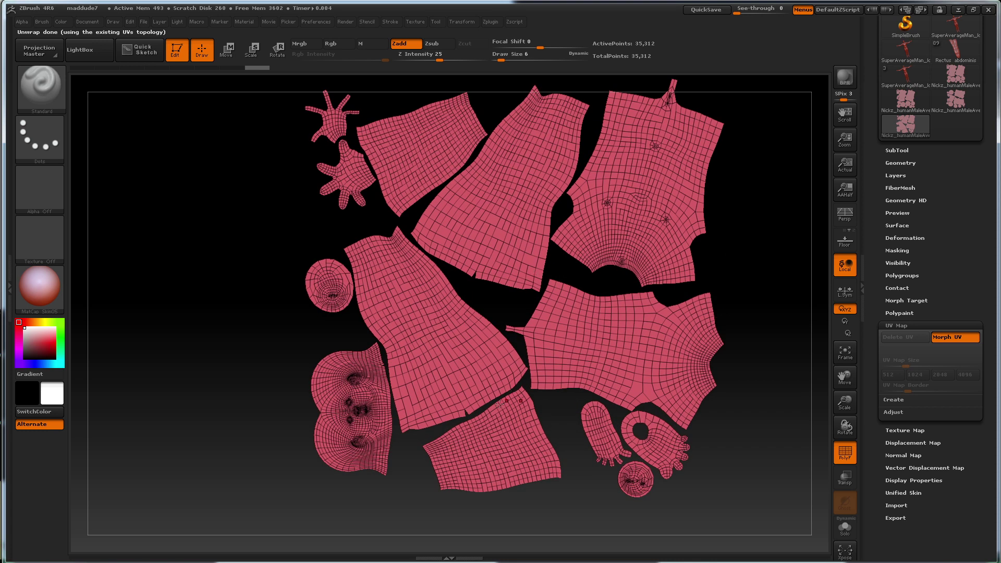
alt+drag(266, 291, 392, 292)
alt+drag(128, 393, 503, 387)
alt+drag(451, 344, 518, 364)
alt+drag(158, 449, 603, 421)
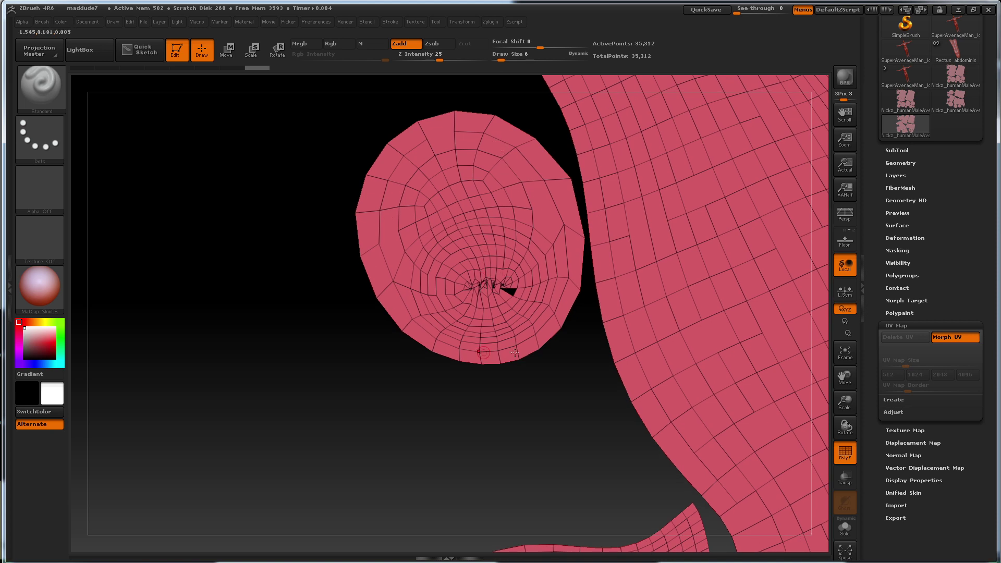
drag(575, 388, 430, 389)
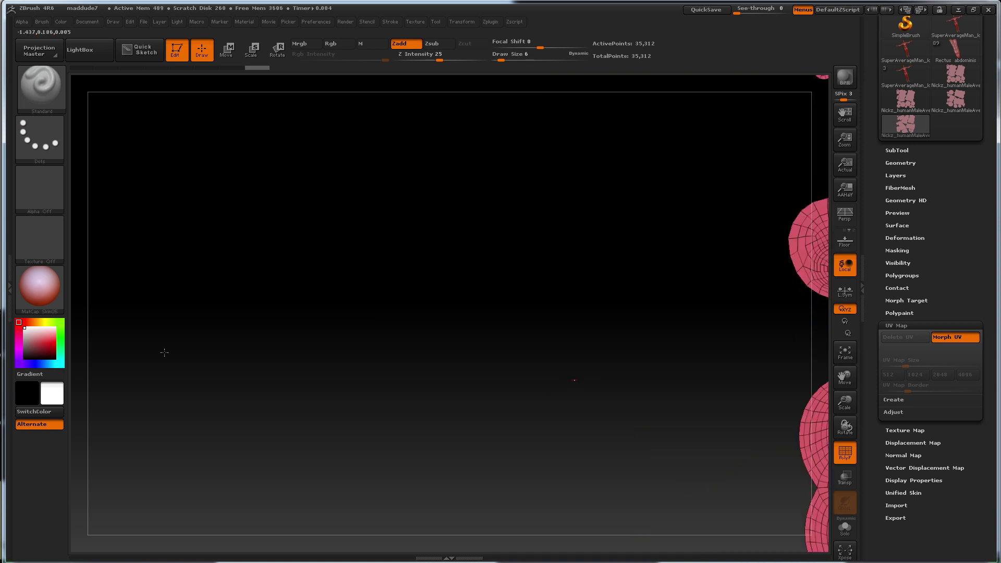
shift+drag(446, 352, 129, 354)
alt+drag(355, 354, 292, 326)
alt+drag(471, 304, 245, 309)
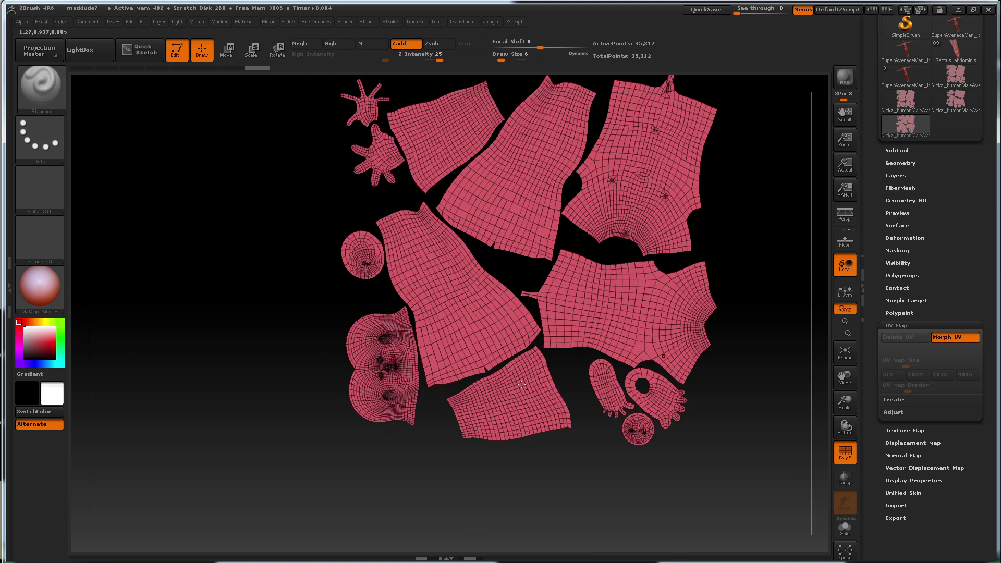
- Examine the remaining shells of the unwrapped layout up close and check the layout as a whole
alt+drag(754, 469, 614, 408)
alt+drag(614, 408, 575, 302)
alt+drag(519, 459, 314, 200)
alt+drag(658, 422, 708, 394)
alt+drag(749, 450, 400, 461)
alt+drag(677, 449, 527, 436)
alt+drag(363, 295, 544, 545)
alt+drag(561, 367, 294, 282)
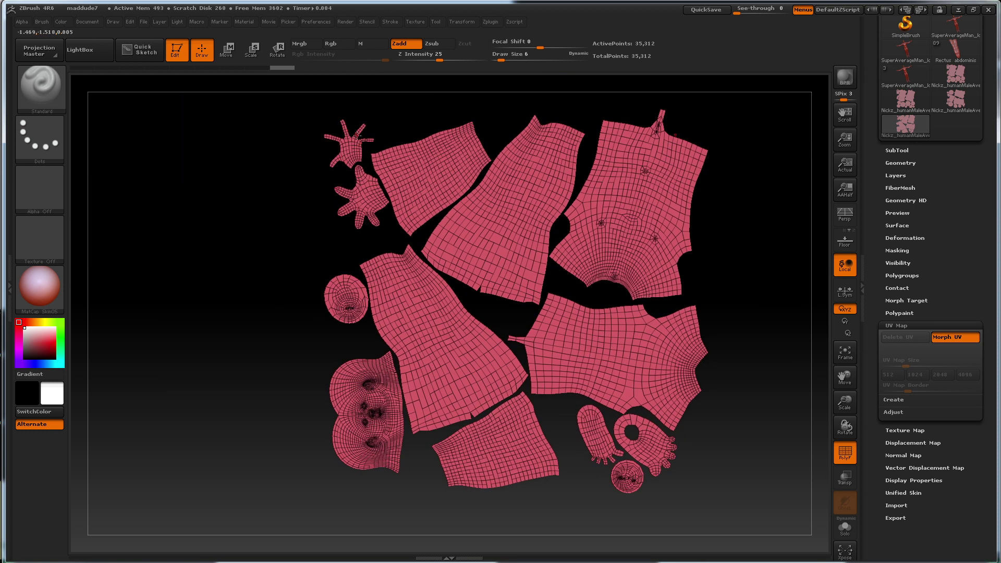
alt+drag(394, 230, 274, 244)
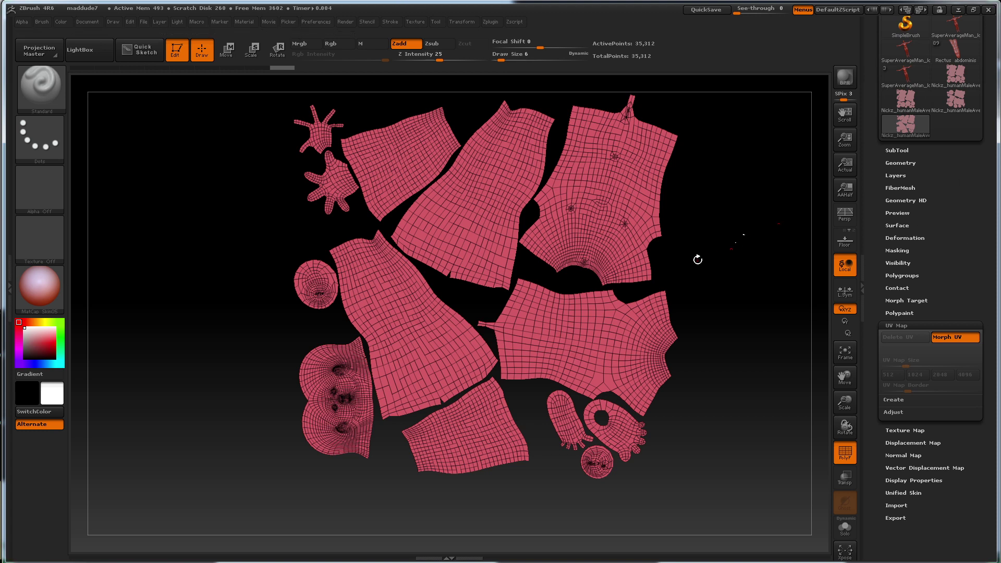
alt+drag(696, 280, 689, 303)
- Send the UV-morphed mesh back to Maya with GoZ and close the unresponsive ZBrush
drag(975, 273, 981, 410)
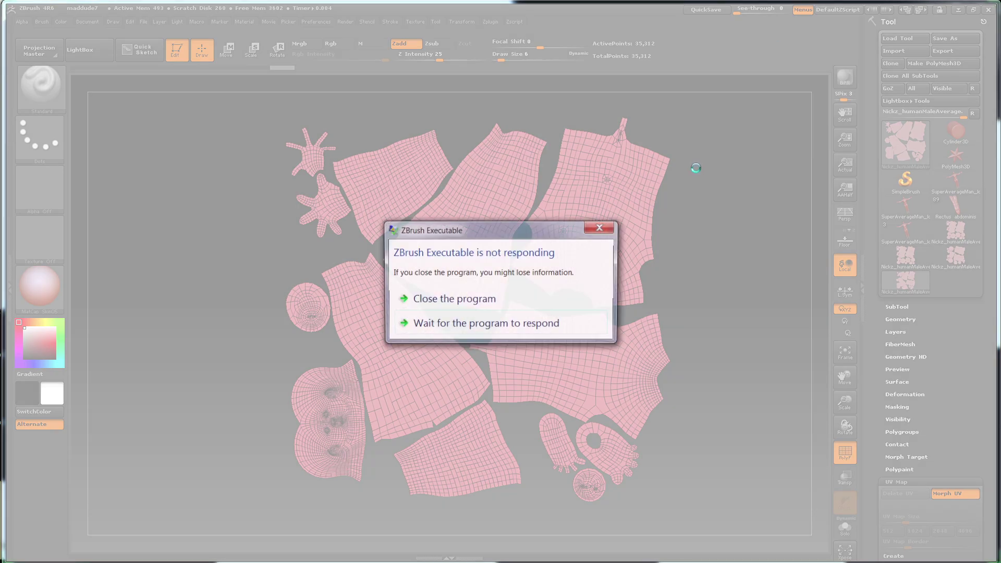
click(498, 304)
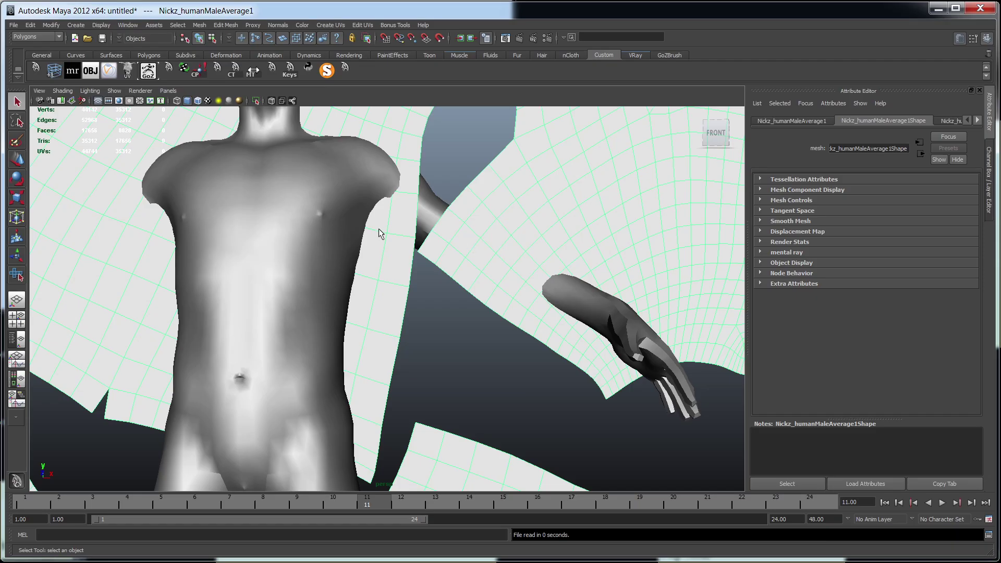
- Delete the flattened UV-layout mesh that overlaps the human figure in the Maya scene
scroll(322, 219, down, 10)
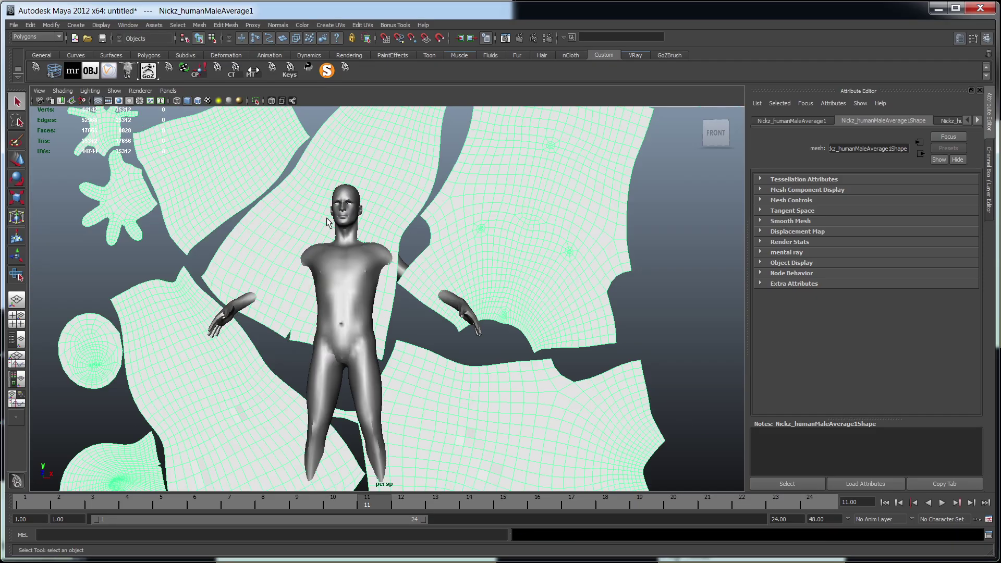
alt+drag(368, 288, 406, 329)
scroll(407, 334, up, 3)
scroll(488, 288, up, 2)
scroll(488, 289, down, 2)
alt+drag(511, 352, 563, 377)
scroll(518, 357, down, 3)
scroll(537, 372, up, 2)
alt+middle_drag(562, 376, 610, 288)
alt+drag(603, 321, 507, 338)
key(Delete)
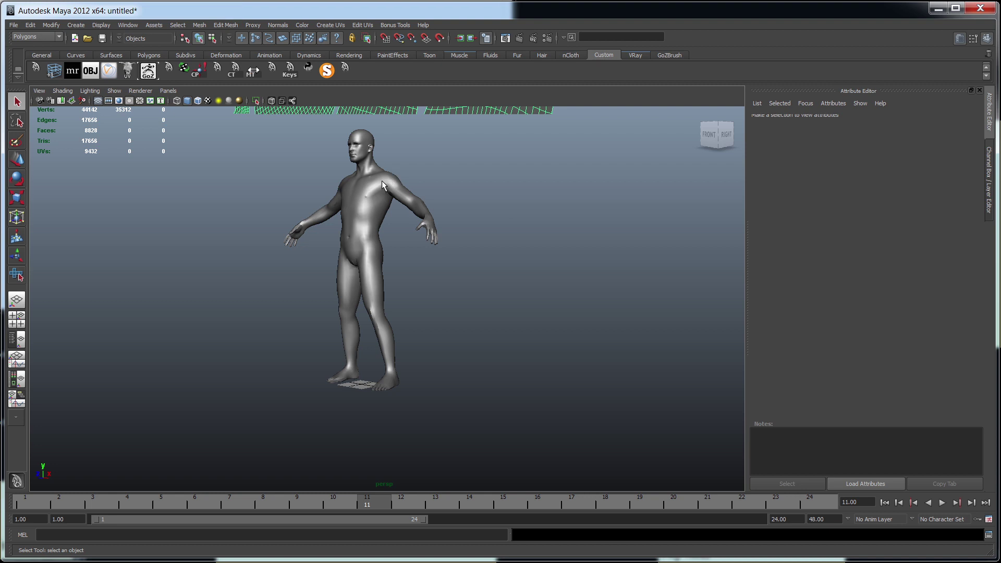
- Select the original human mesh, send it to ZBrush with GoZ and dismiss the startup note
click(392, 180)
alt+drag(392, 180, 357, 188)
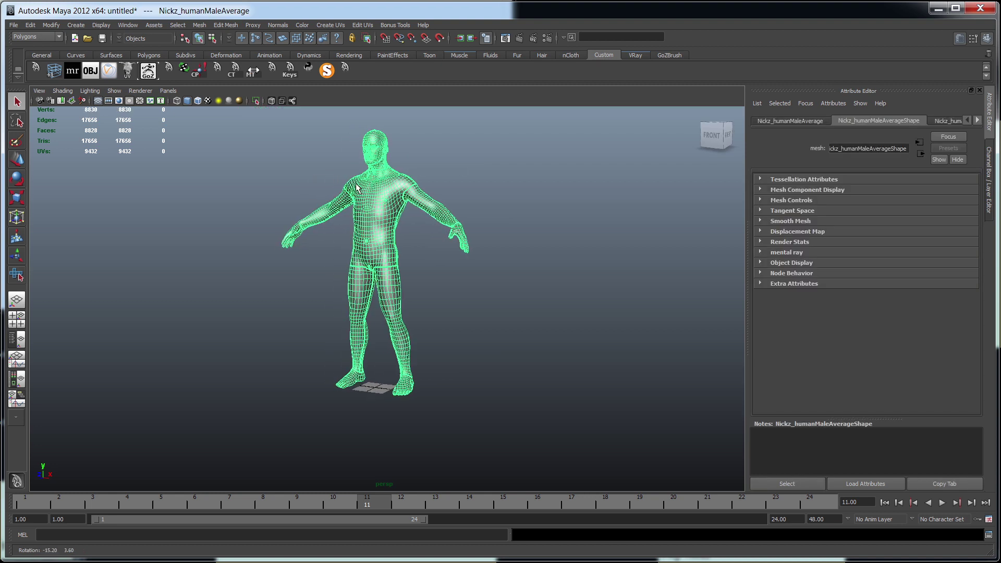
click(147, 73)
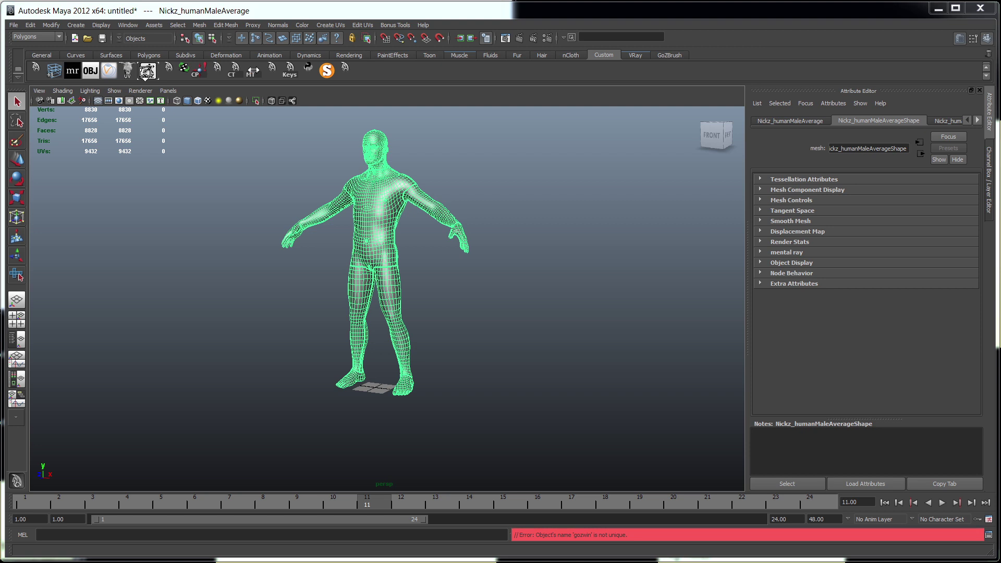
click(145, 72)
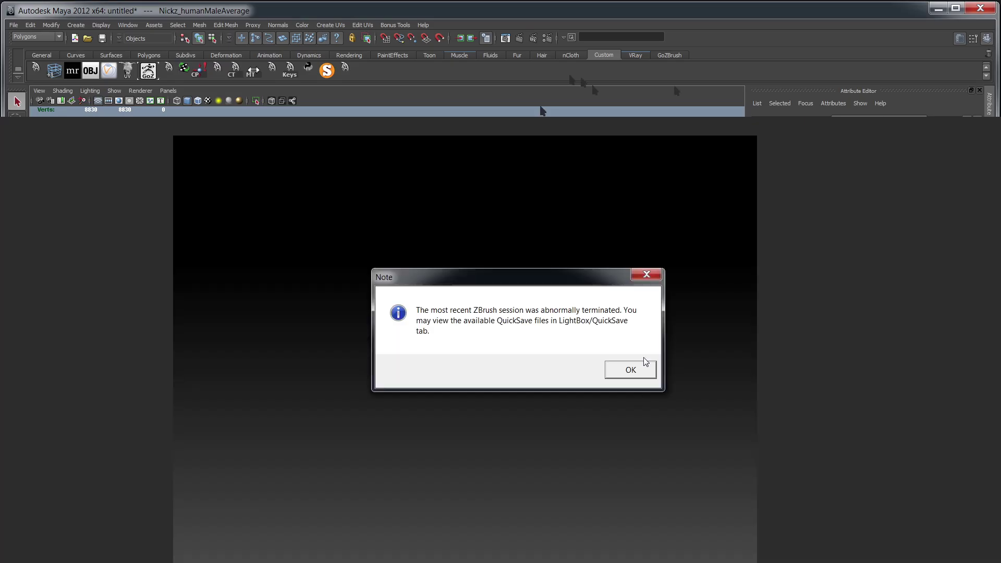
click(632, 368)
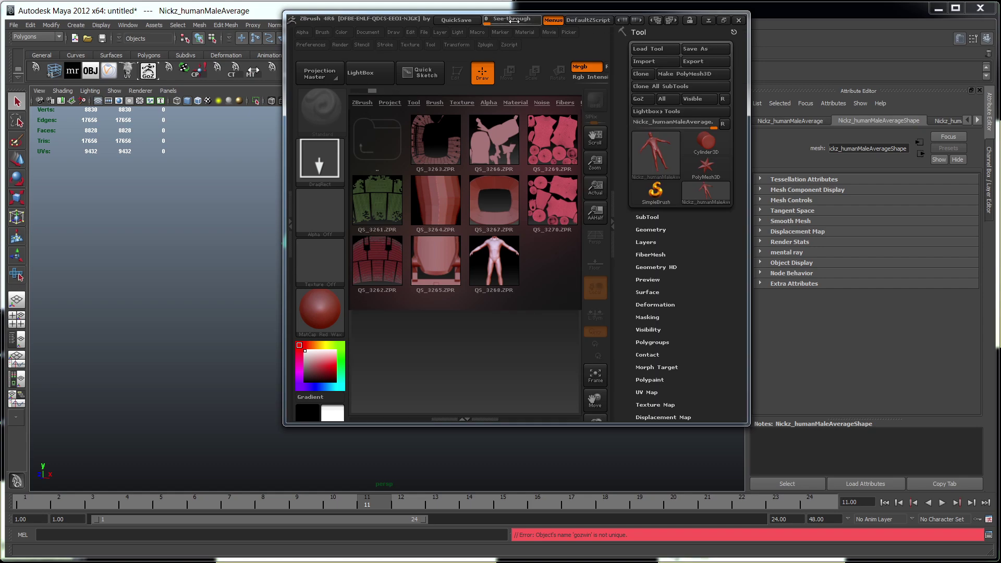
- Reposition and enlarge the ZBrush window to cover most of the screen
drag(339, 12, 341, 6)
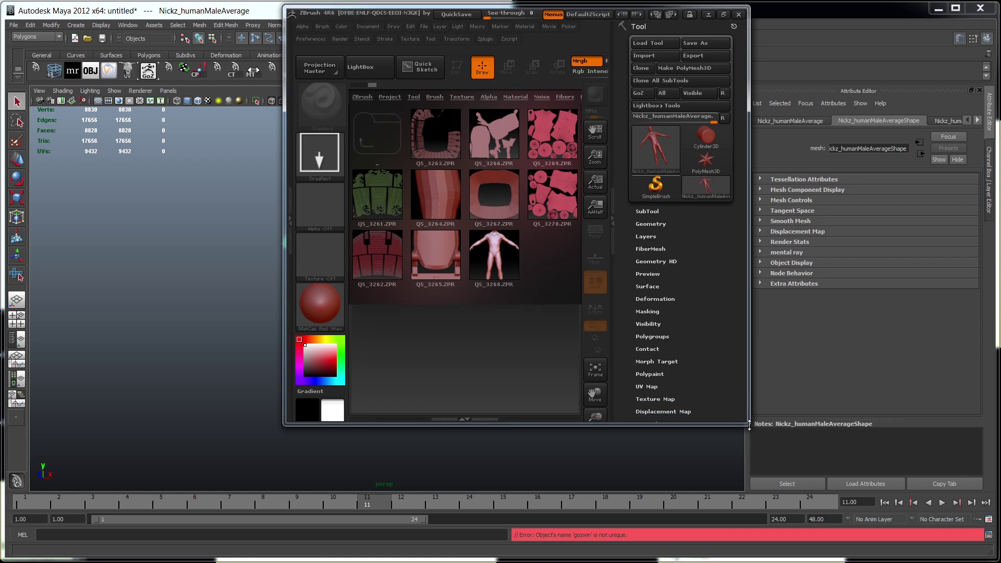
drag(748, 423, 998, 529)
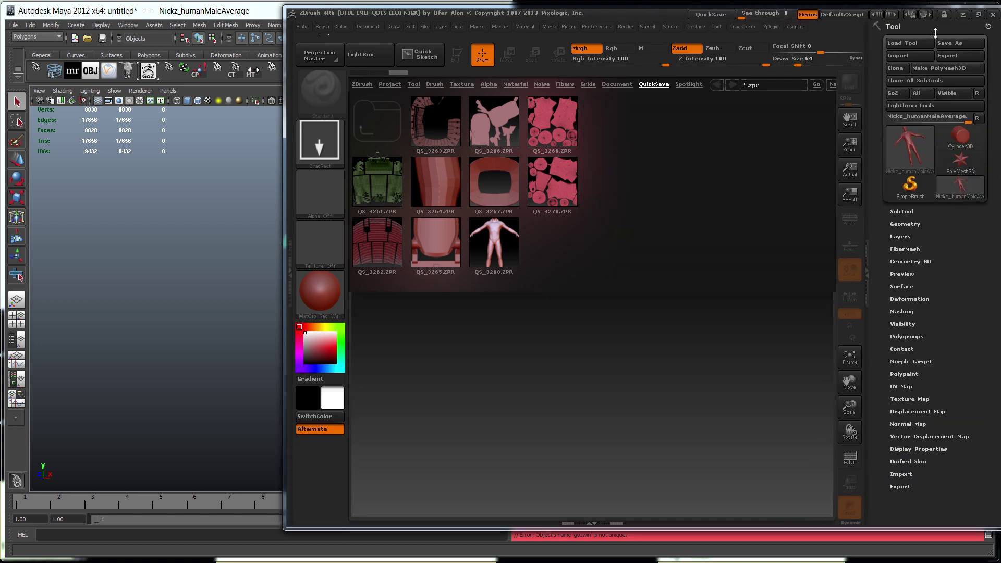
drag(646, 15, 367, 23)
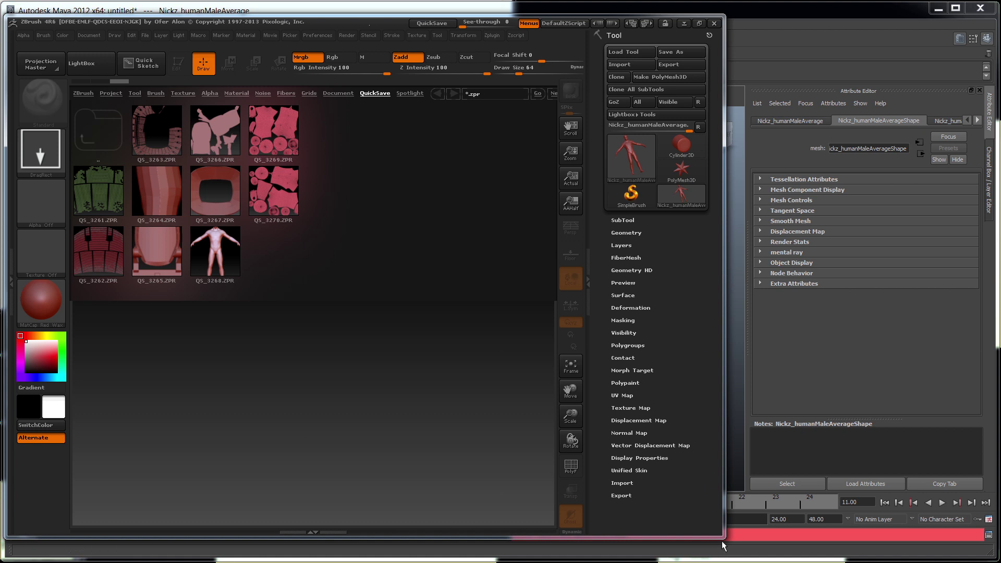
drag(723, 538, 987, 555)
- Draw the human mesh on the ZBrush canvas and put it into Edit mode with the Draw tool active
drag(426, 370, 446, 532)
key(r)
key(ctrl+n)
key(ctrl+z)
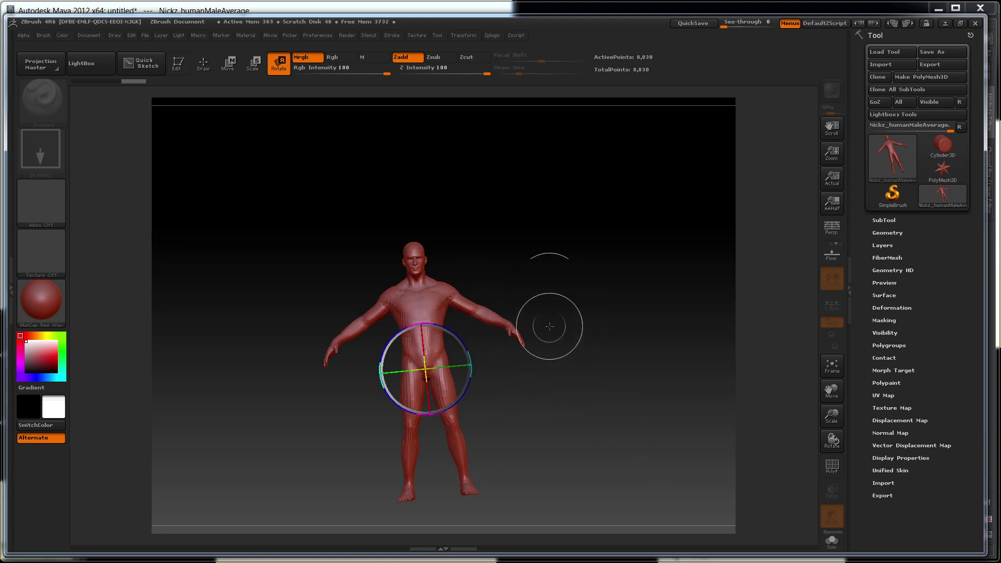
key(q)
drag(555, 316, 628, 275)
- Run UV Master's Unwrap All with Symmetry off and Use Existing UV Seams on
click(492, 36)
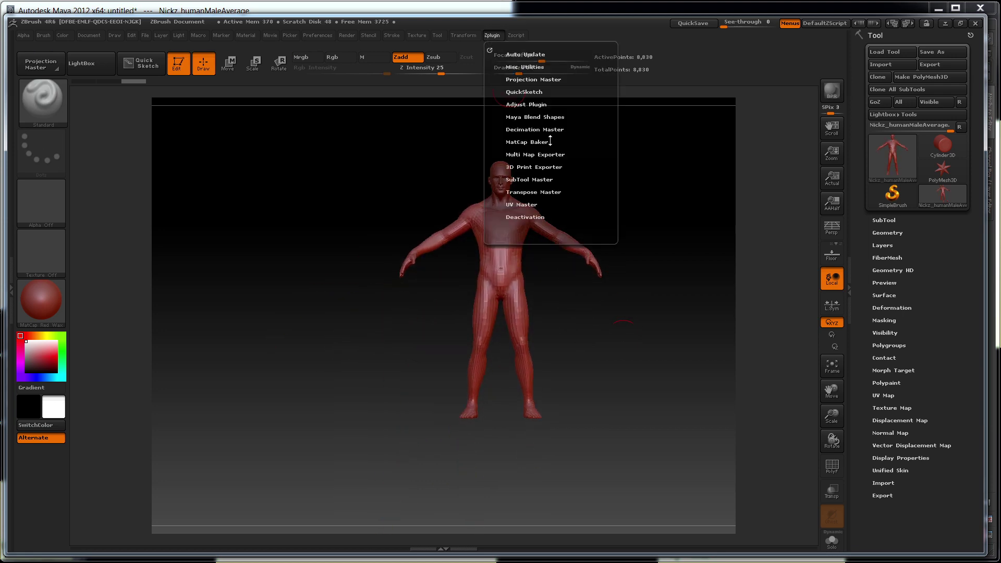
click(491, 35)
click(526, 204)
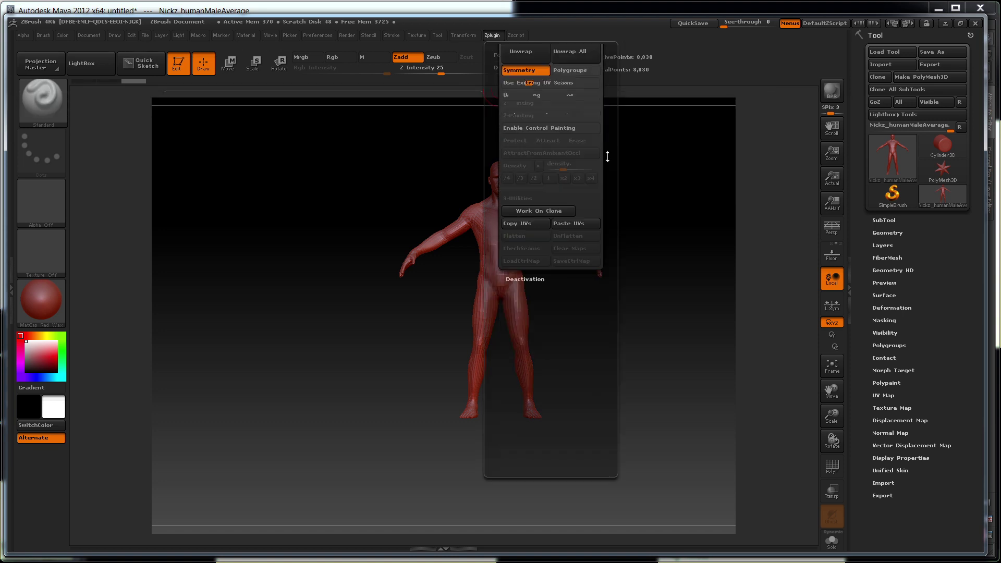
click(523, 144)
click(526, 156)
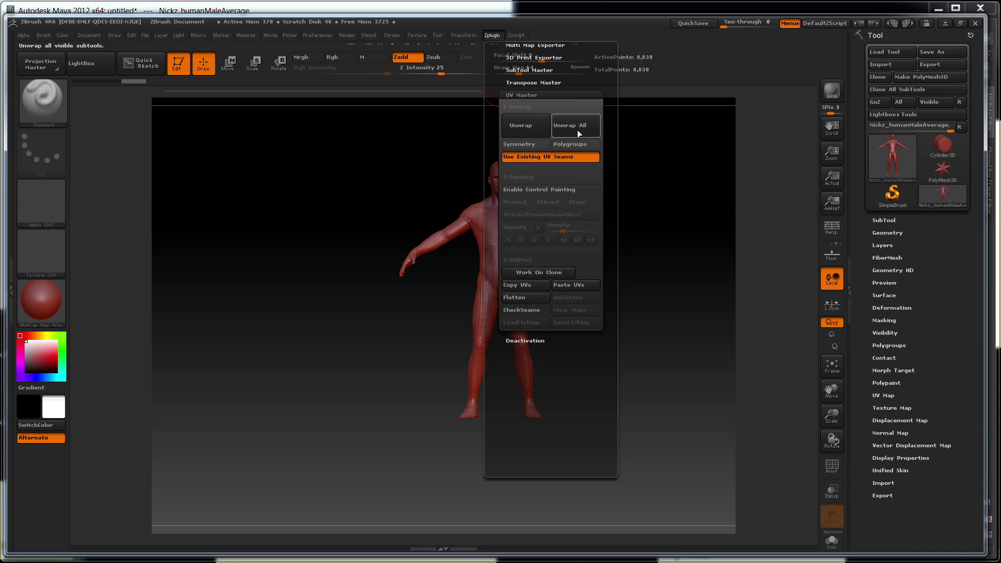
click(575, 127)
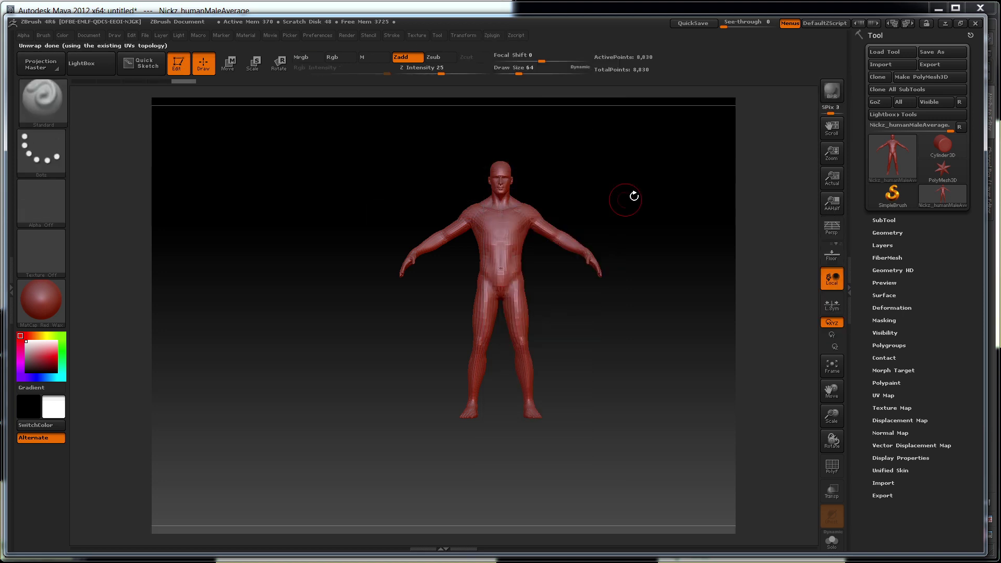
- Switch to Maya and check the human mesh's UV shells in the UV Texture Editor, closing the editor when done
key(ctrl)
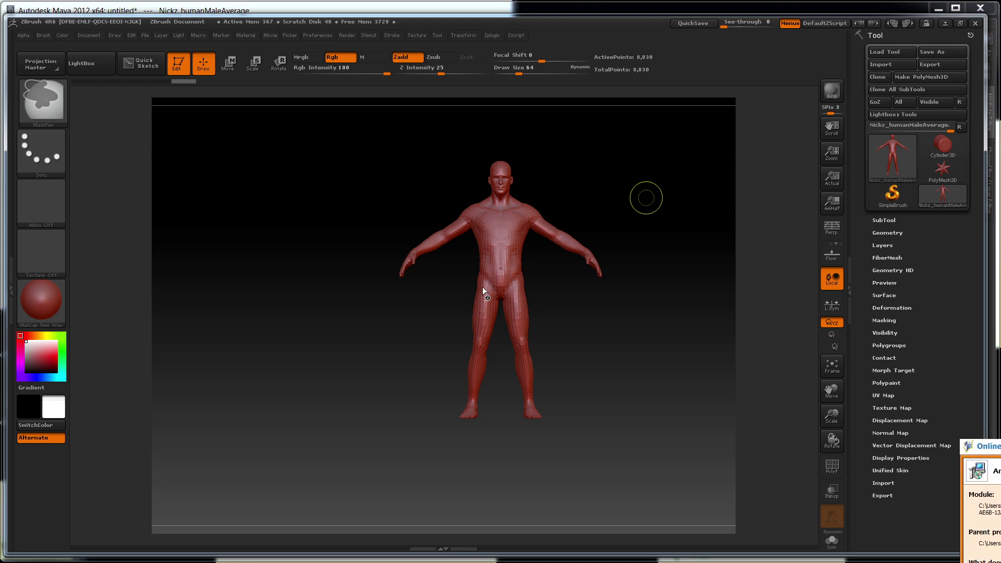
key(alt+Tab)
key(alt+Tab)
key(alt+Tab)
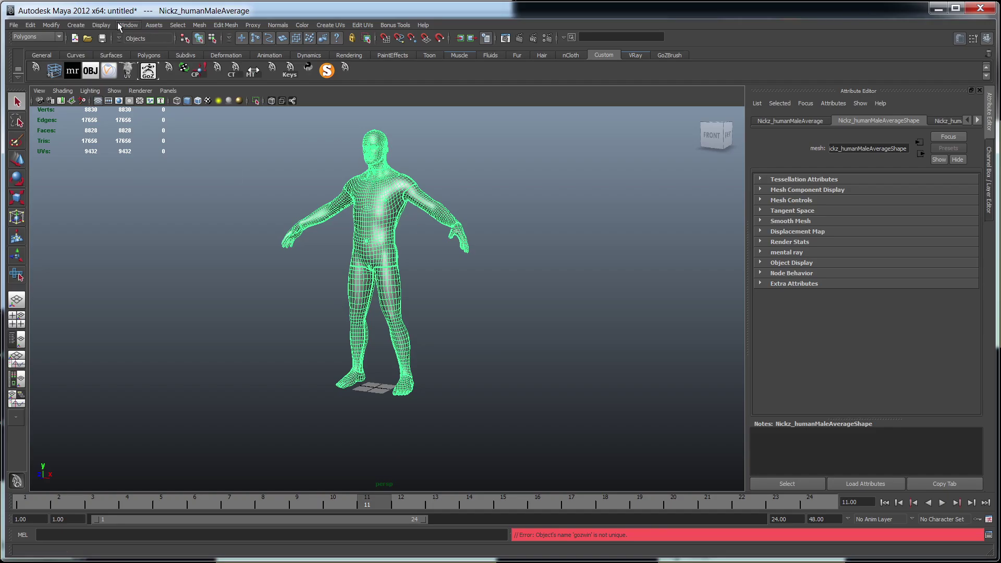
click(119, 27)
click(156, 152)
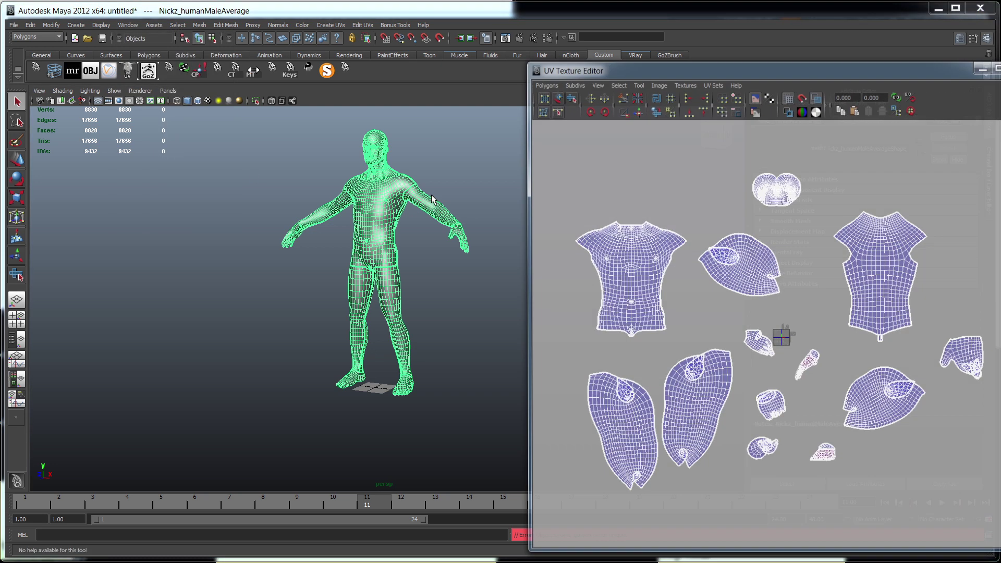
drag(617, 67, 406, 62)
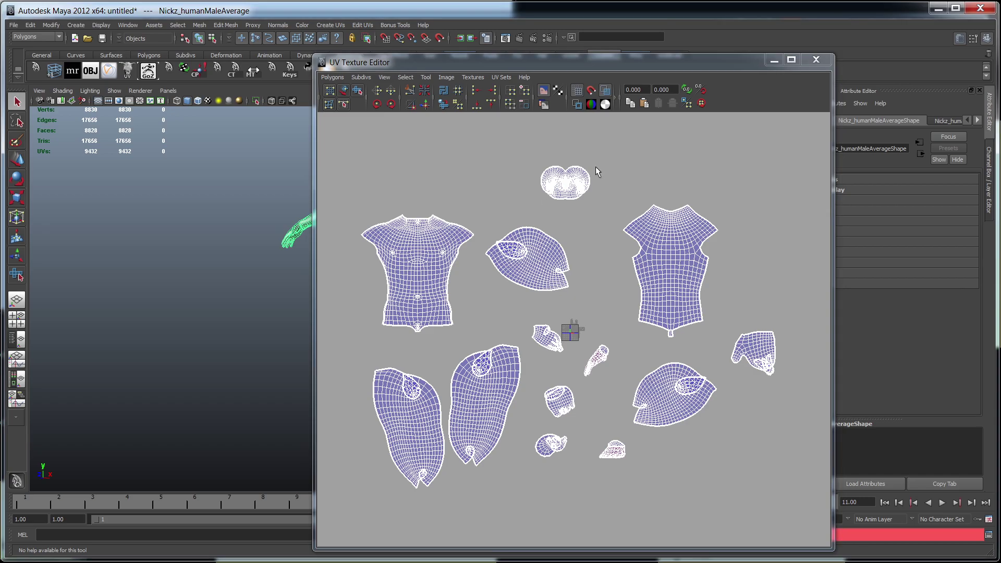
click(816, 60)
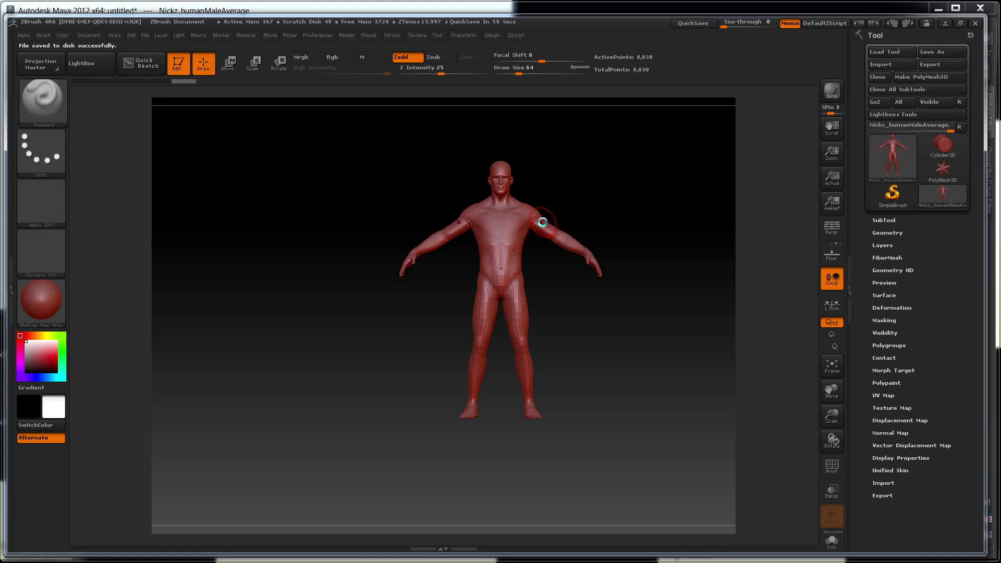
- Return to Maya, activate the Move tool on the human mesh and reopen the UV Texture Editor to recheck its UVs
key(alt+Tab)
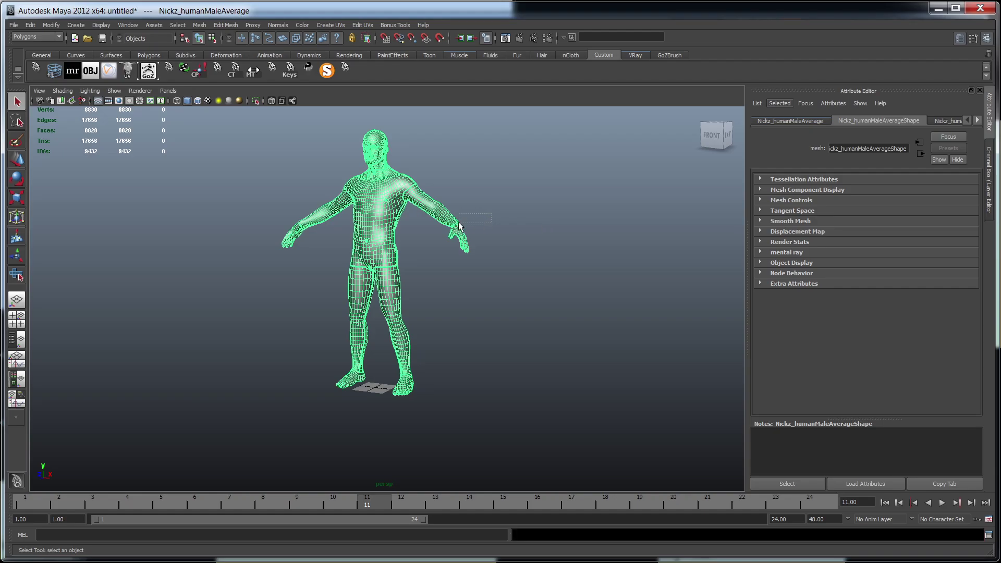
right_drag(386, 200, 398, 187)
alt+drag(526, 199, 405, 139)
key(w)
click(169, 25)
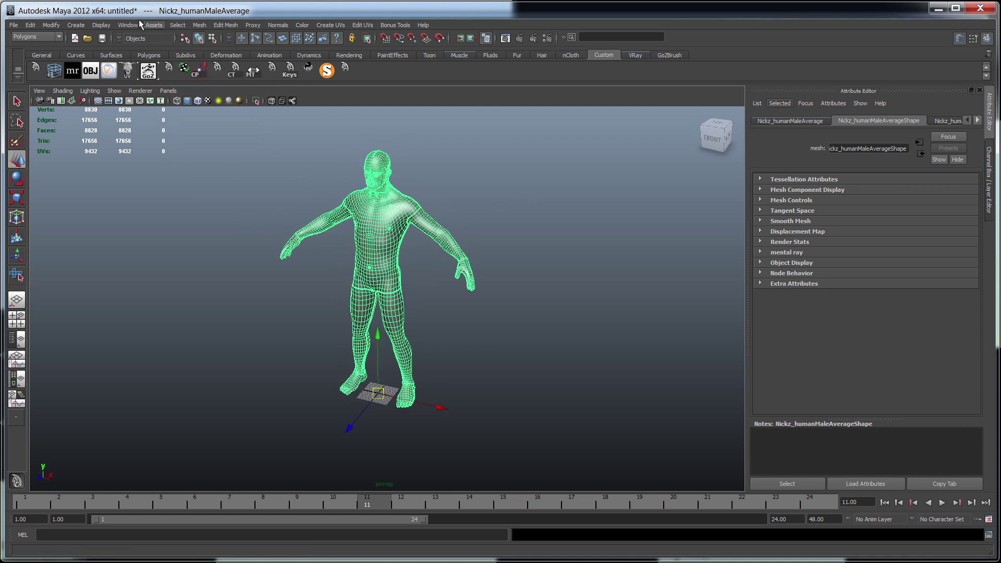
mouse_move(128, 24)
click(159, 154)
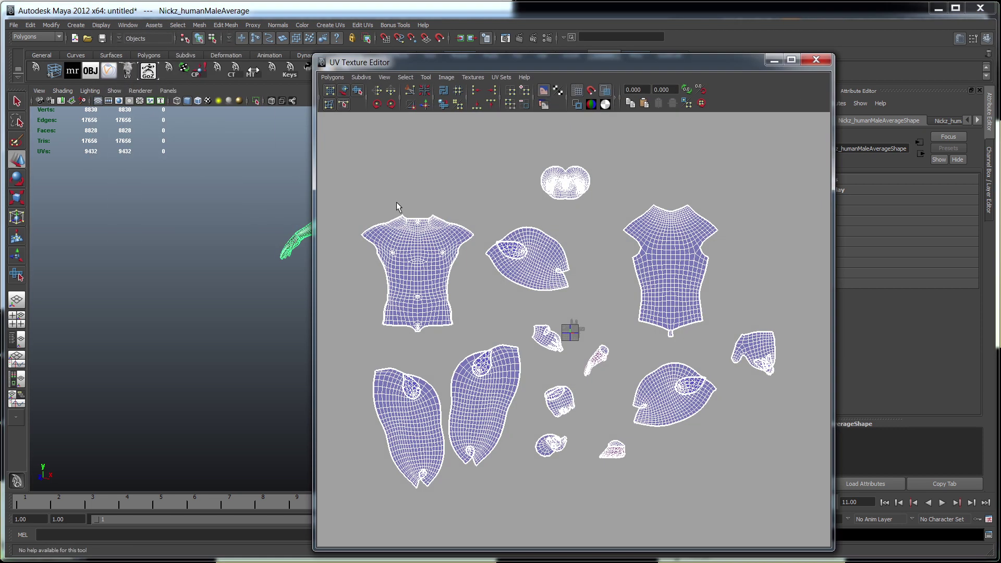
- Switch to ZBrush and export the unwrapped mesh to the Desktop as the OBJ file "uvunwrap"
key(alt+Tab)
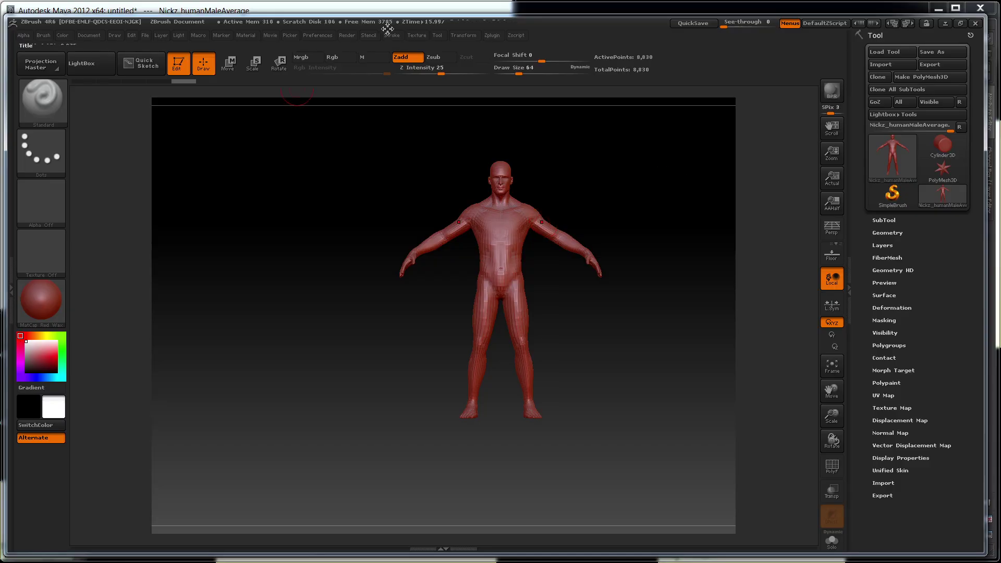
click(433, 36)
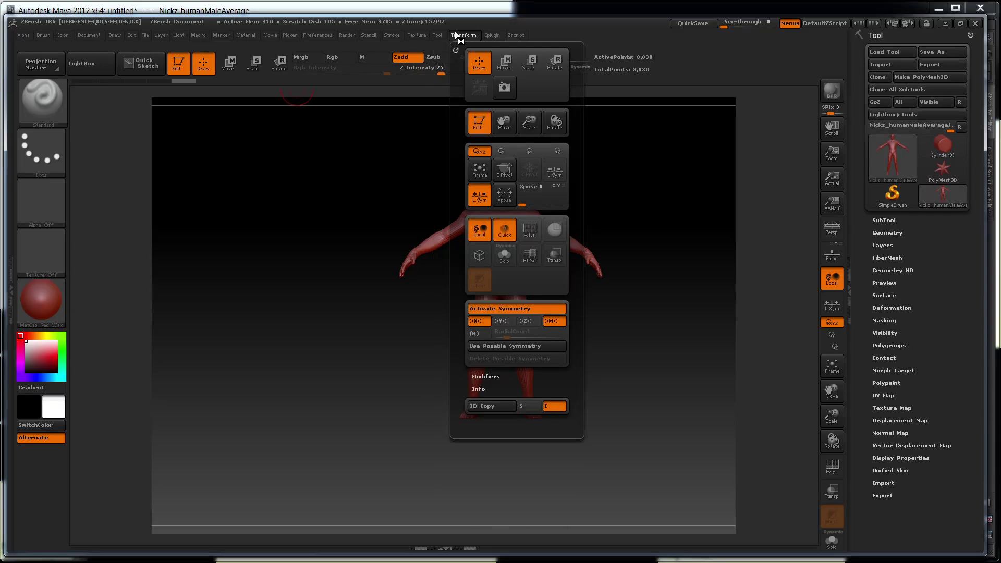
click(512, 68)
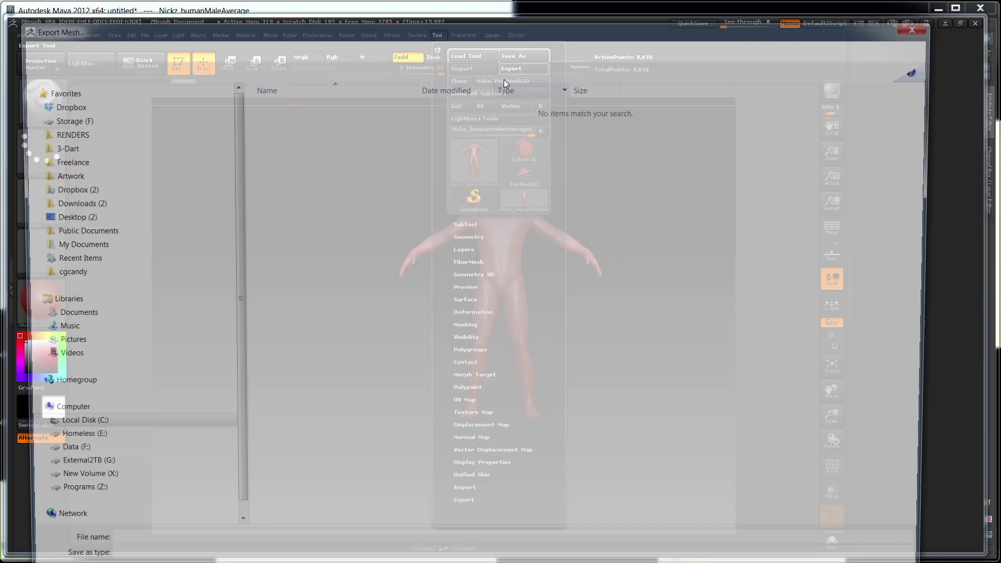
click(75, 217)
double_click(217, 549)
text(uvunwrap)
key(Return)
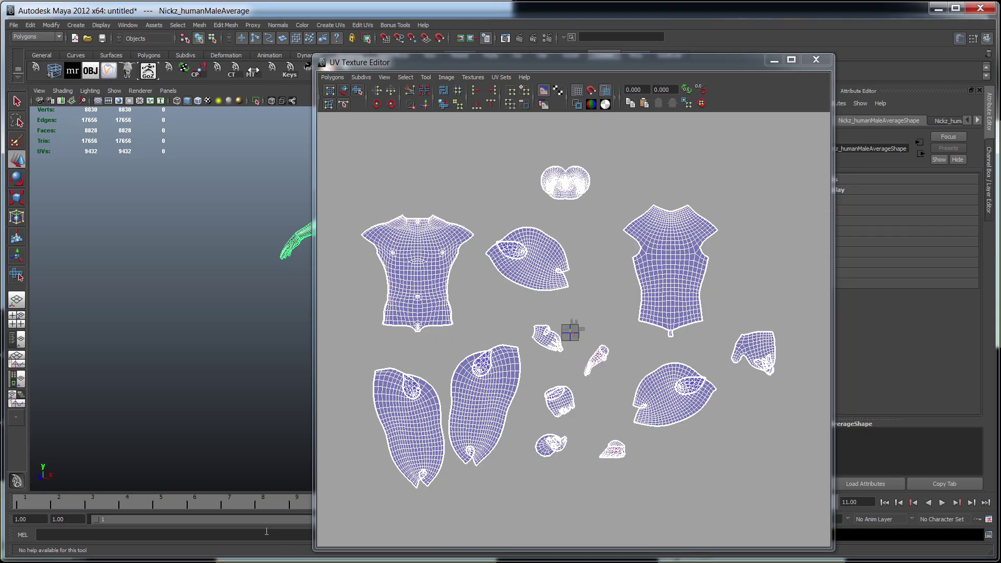
- Move the original mesh aside in Maya and import uvunwrap.OBJ into the scene
drag(405, 63, 907, 108)
drag(441, 404, 241, 360)
click(11, 28)
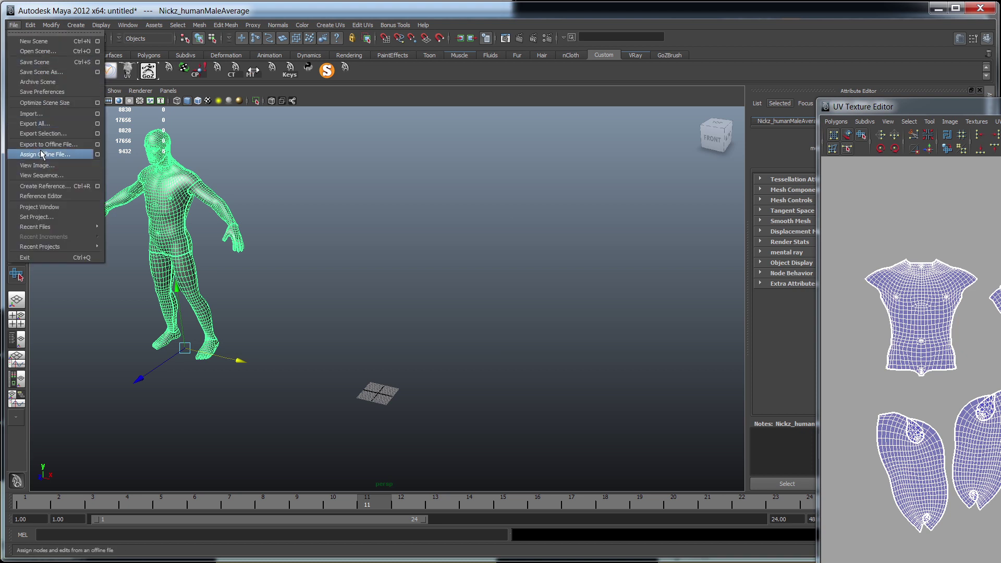
click(32, 121)
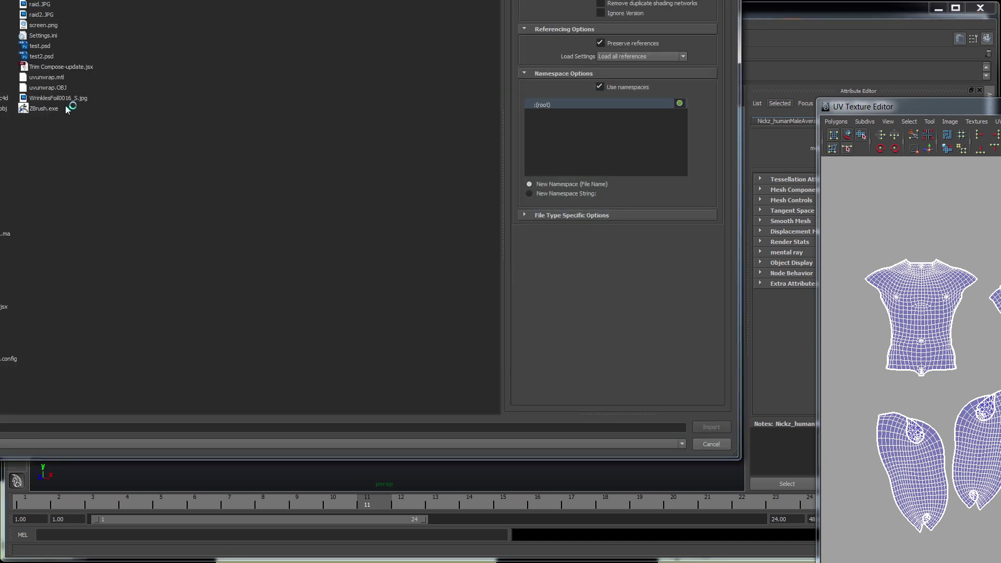
double_click(59, 87)
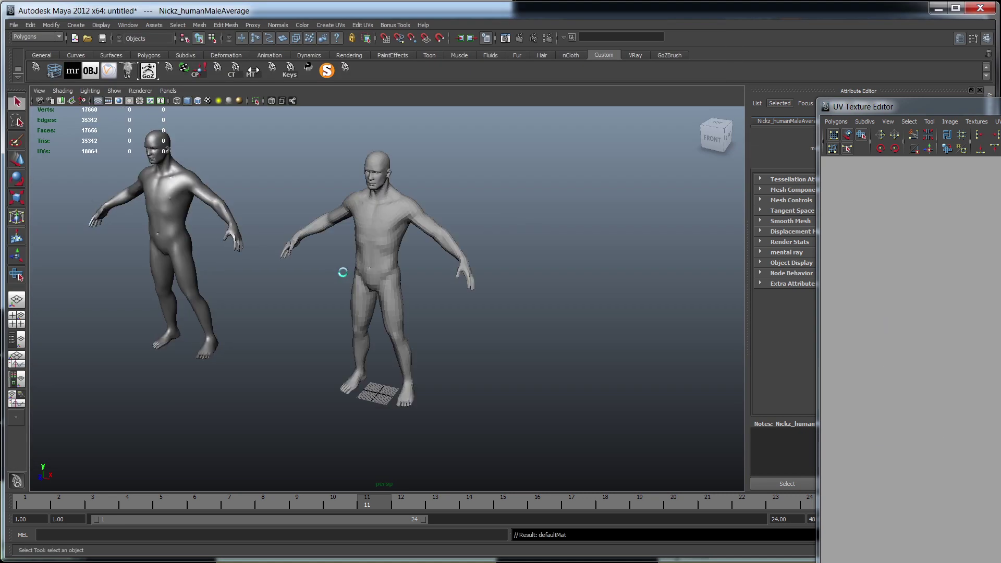
- Select the imported mesh and examine its framed UV shells in the UV Texture Editor
alt+right_drag(387, 295, 404, 315)
alt+drag(403, 316, 427, 331)
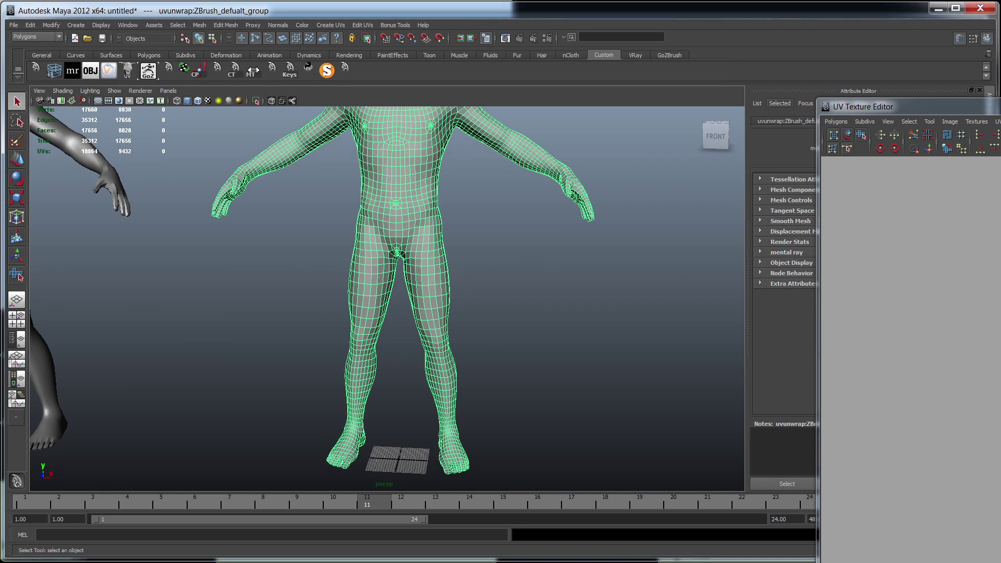
drag(999, 110, 735, 10)
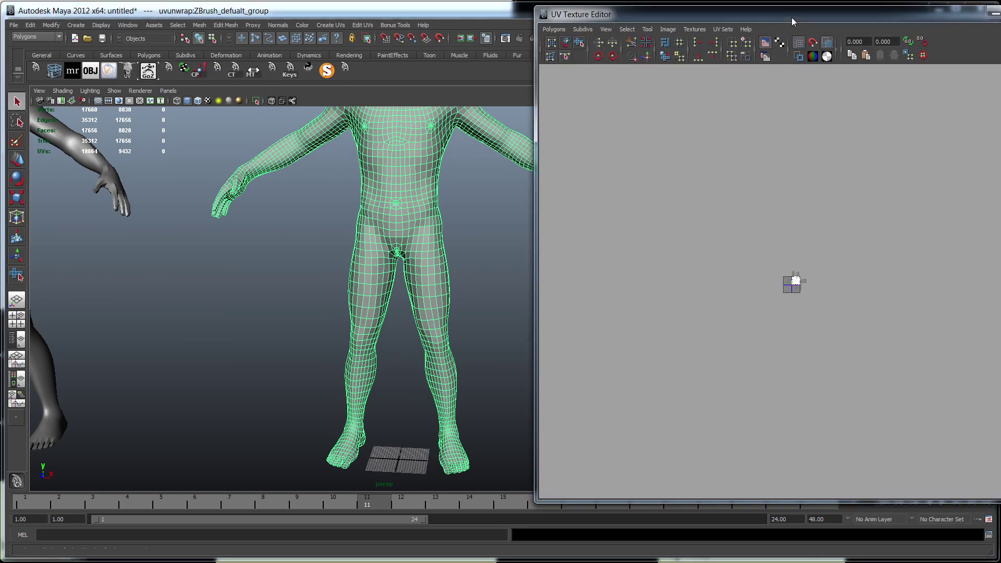
key(f)
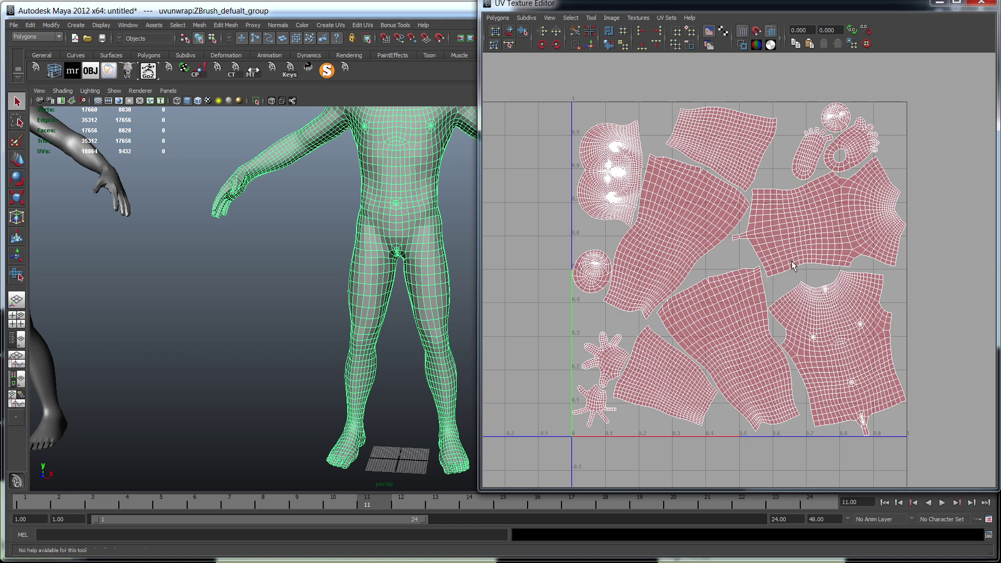
right_drag(798, 234, 834, 225)
key(f)
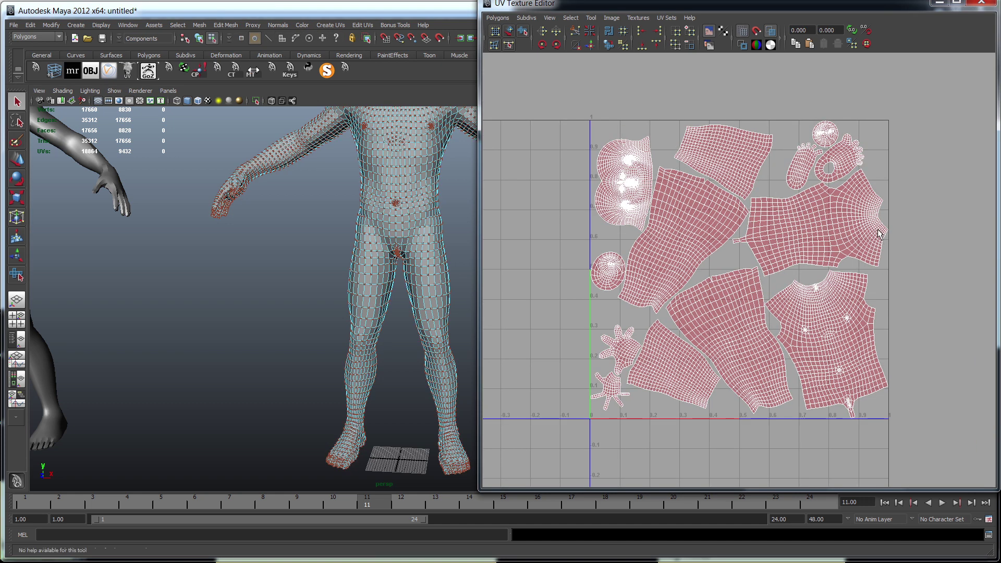
right_drag(432, 197, 458, 166)
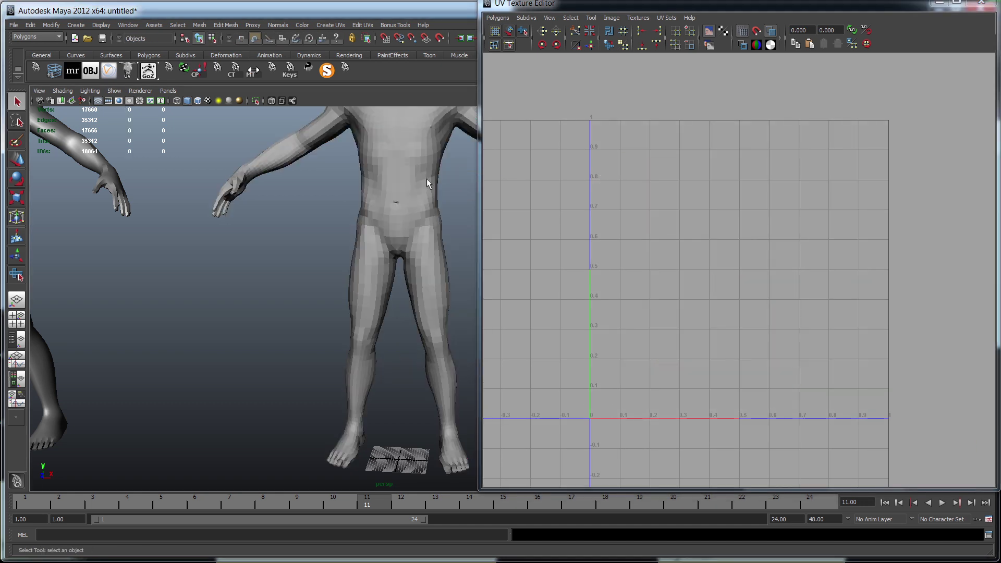
click(424, 188)
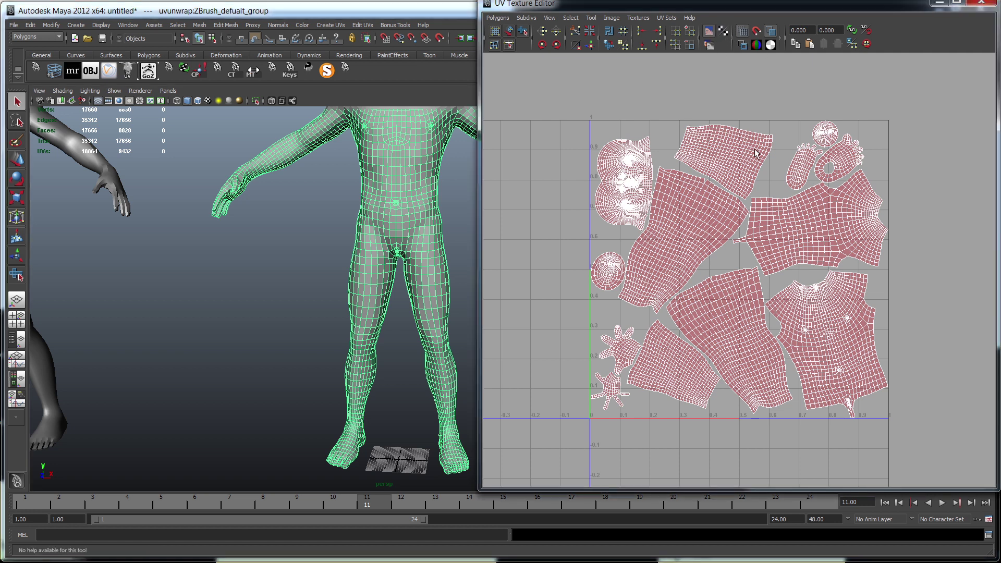
- Select all UVs of the imported human mesh and flip the whole layout horizontally
right_drag(792, 243, 831, 236)
drag(901, 495, 956, 502)
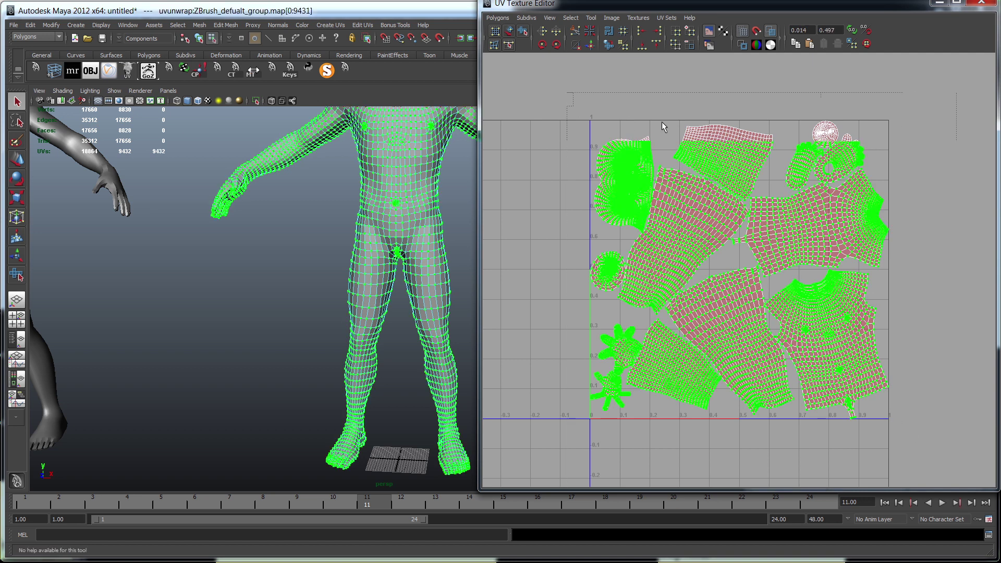
click(505, 18)
click(511, 126)
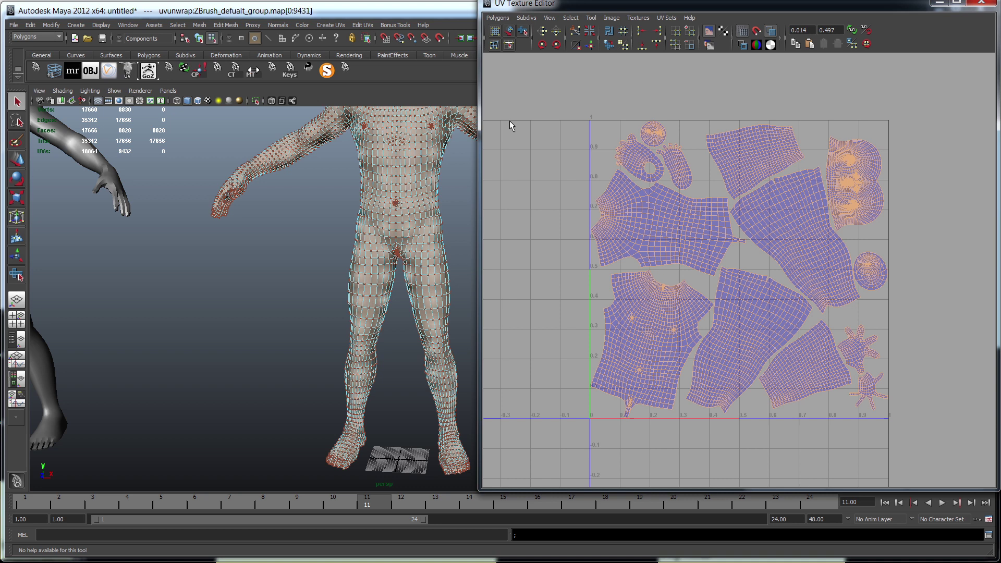
click(920, 239)
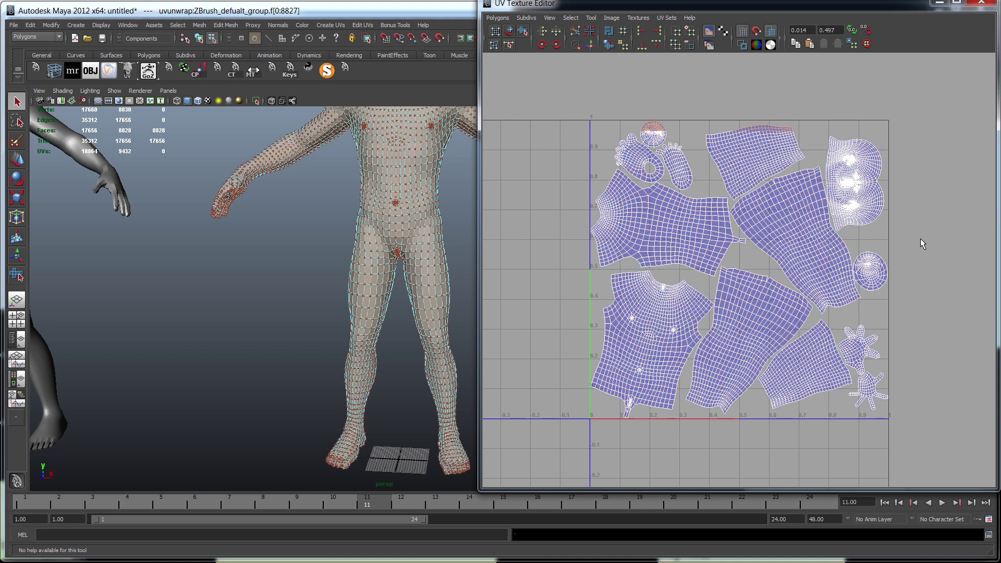
- Select the complete front torso UV shell and rotate it until it stands upright
alt+middle_drag(883, 197, 855, 171)
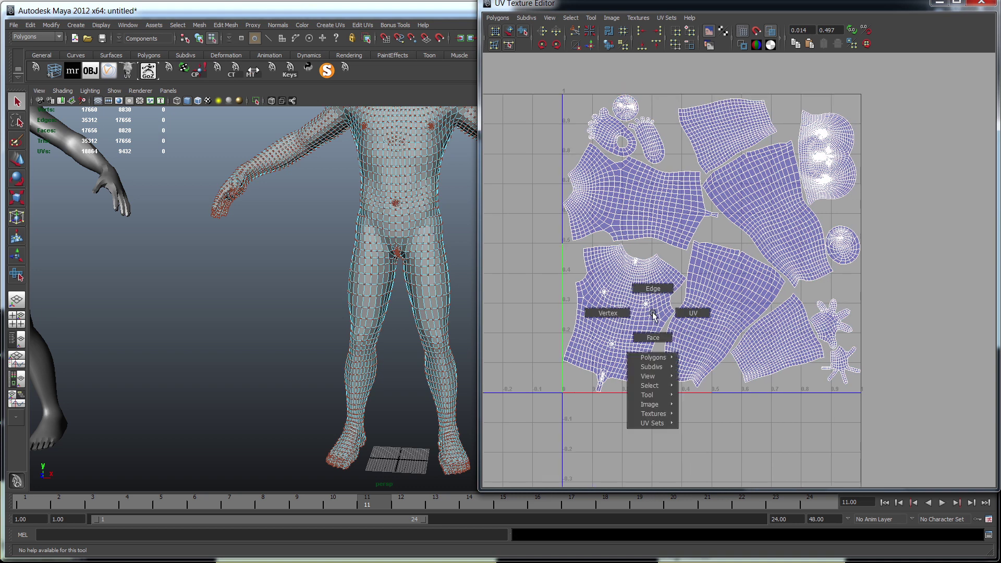
click(683, 284)
ctrl+right_drag(683, 285, 723, 278)
key(e)
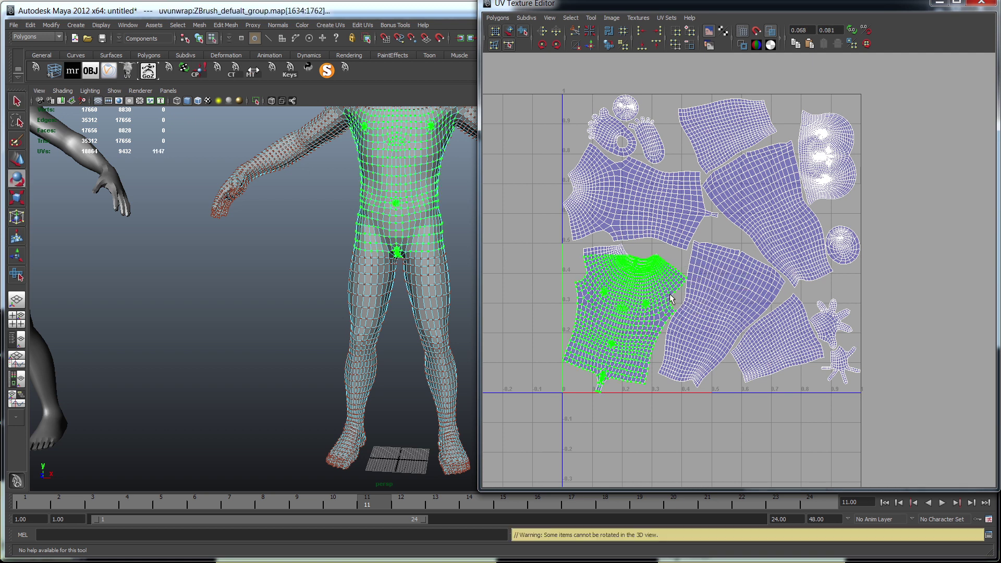
drag(733, 199, 692, 168)
- Move the front torso shell slightly upward so it fits inside the 0–1 UV square
key(w)
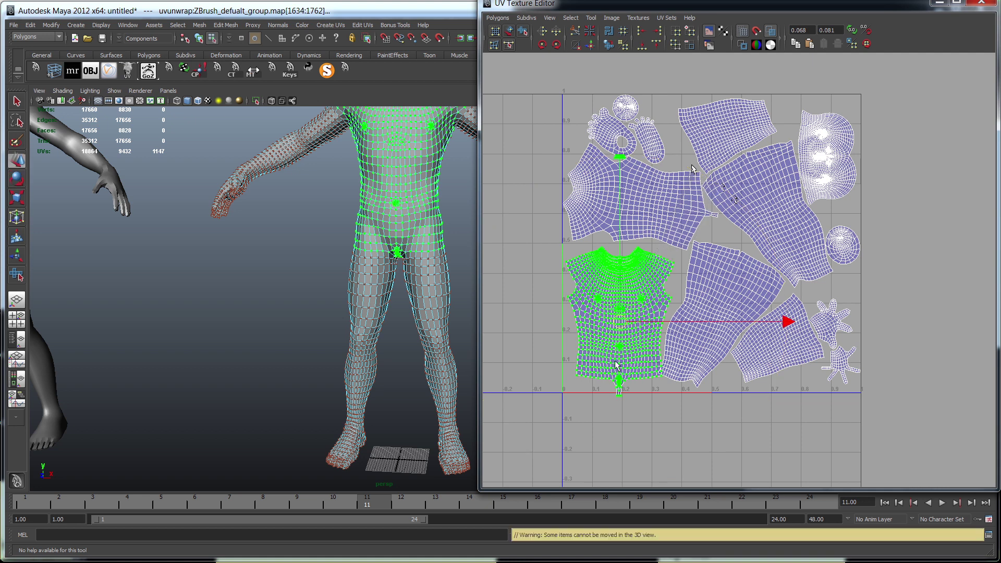
click(618, 380)
key(ctrl+z)
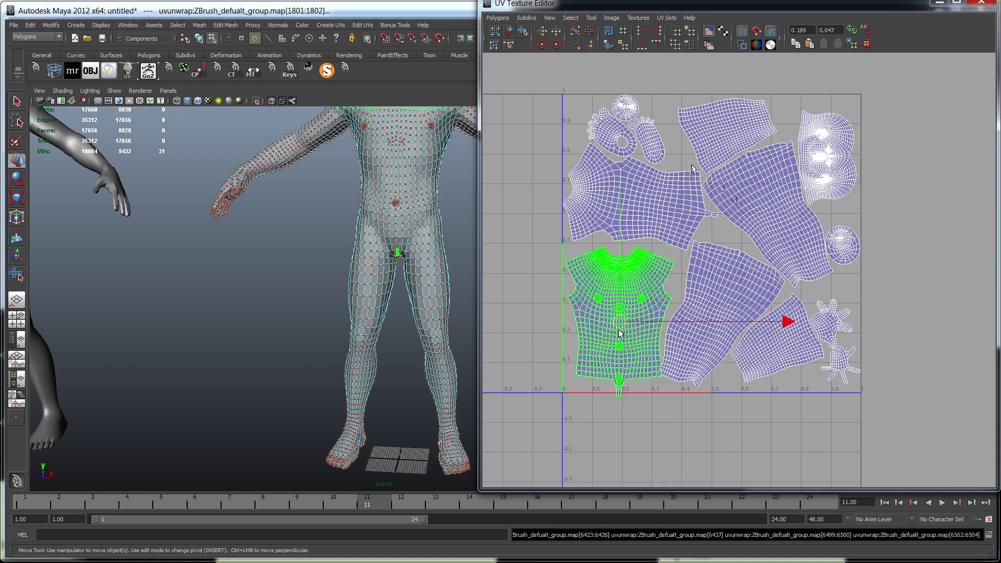
drag(621, 234, 622, 225)
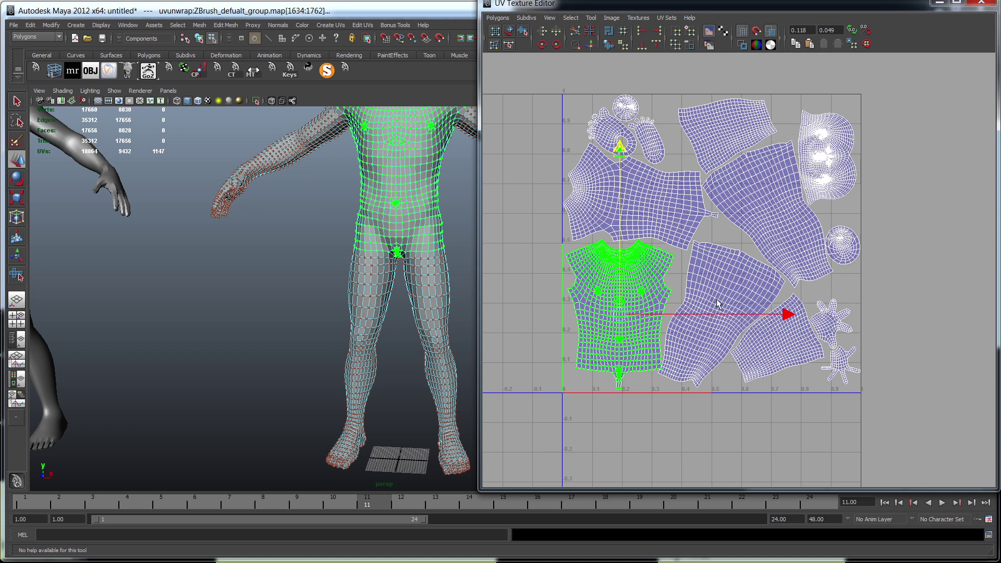
drag(727, 315, 726, 314)
key(e)
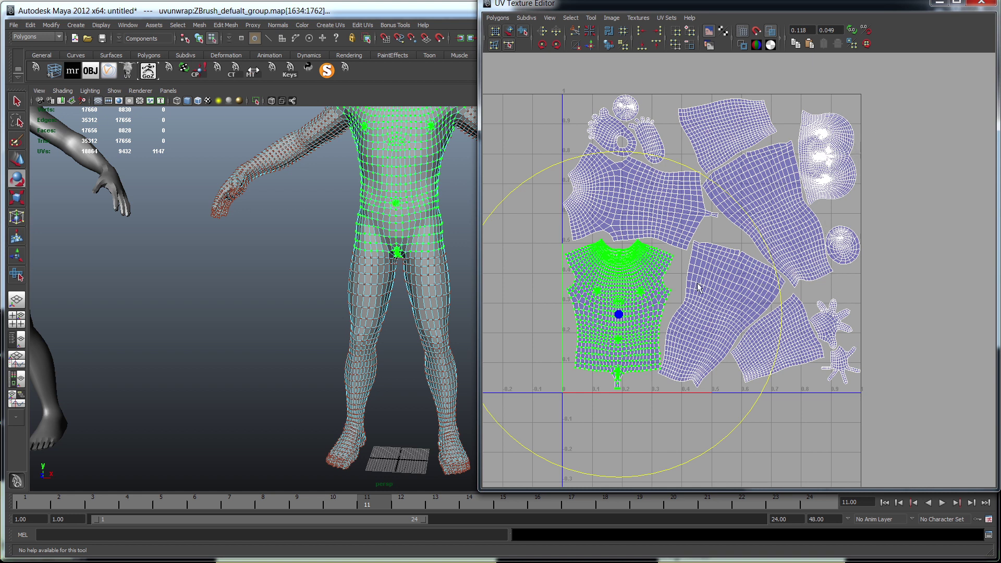
- Select the head UV shell and rotate it about 90 degrees so the face stands upright
click(822, 196)
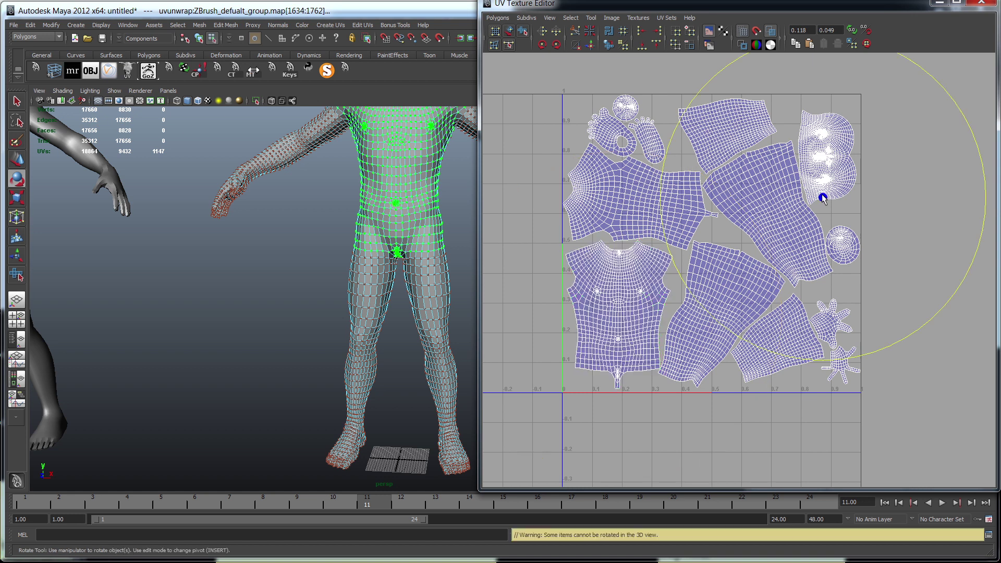
right_drag(839, 180, 870, 164)
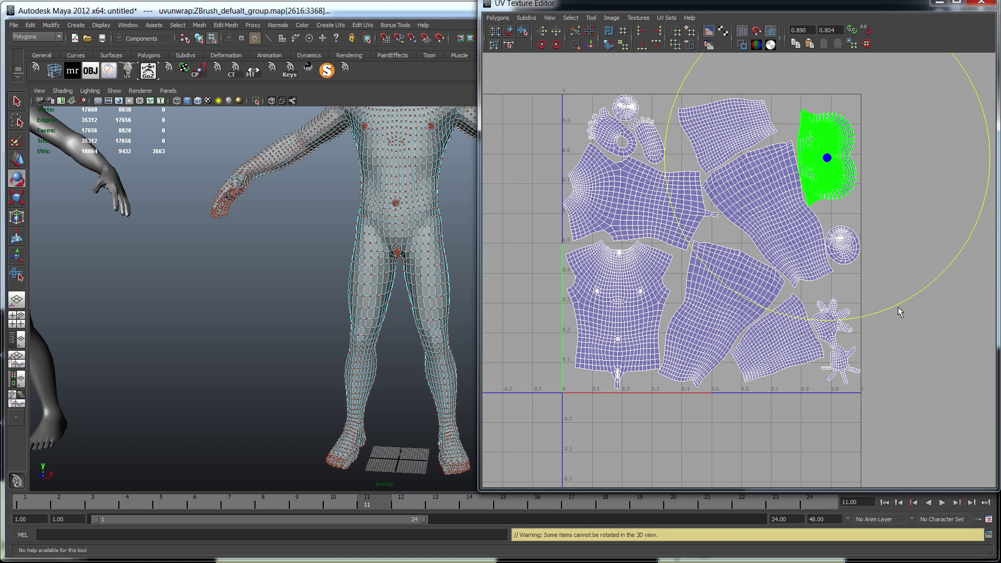
drag(898, 306, 977, 91)
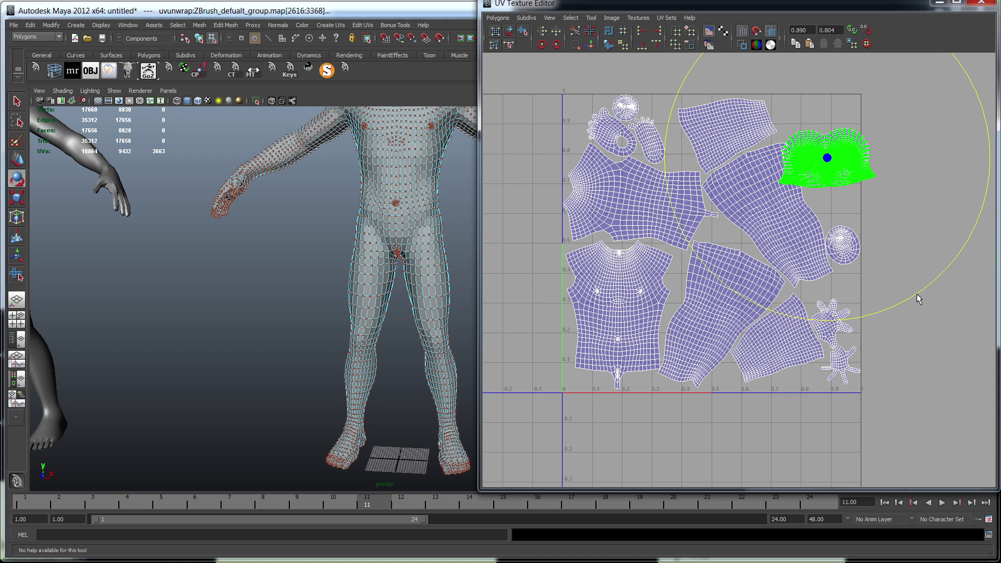
mouse_move(912, 305)
mouse_down()
mouse_move(903, 313)
mouse_move(902, 304)
mouse_up()
- Move the head shell into the upper-right corner of the 0–1 UV square and clear the selection
key(w)
drag(821, 158, 801, 129)
key(e)
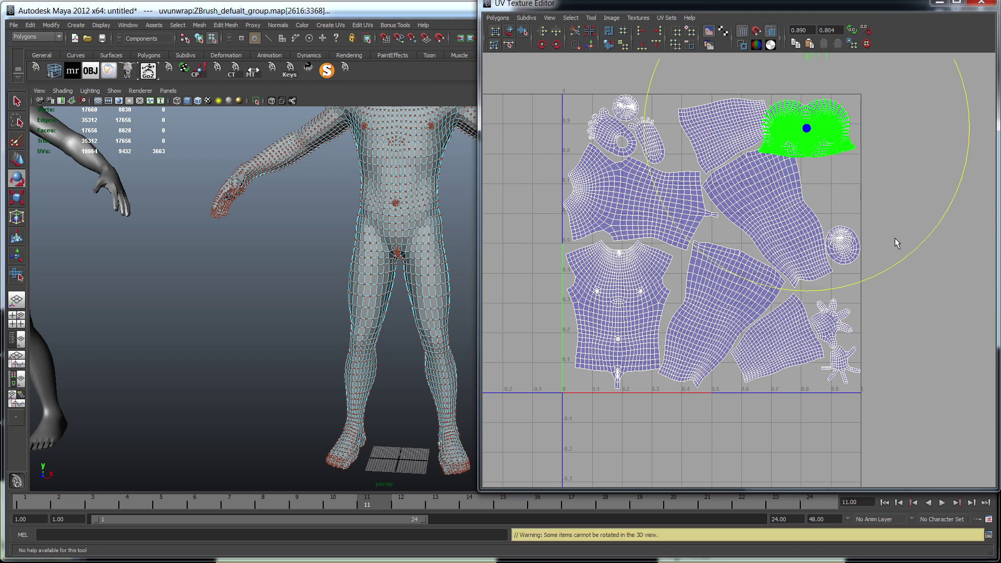
click(874, 255)
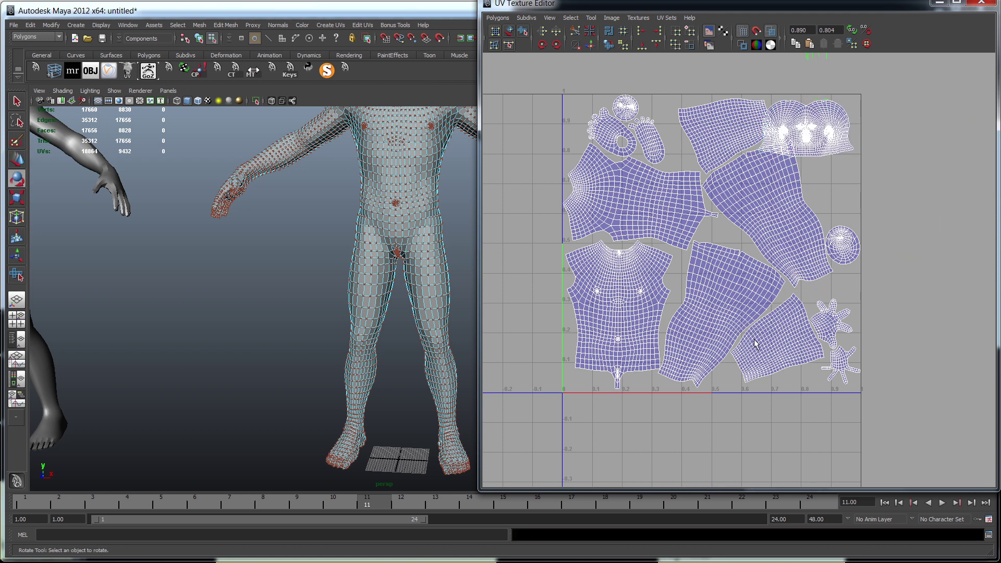
- Sew the split edge at the upper border of the lower-middle leg shell
click(755, 260)
ctrl+right_drag(755, 260, 788, 252)
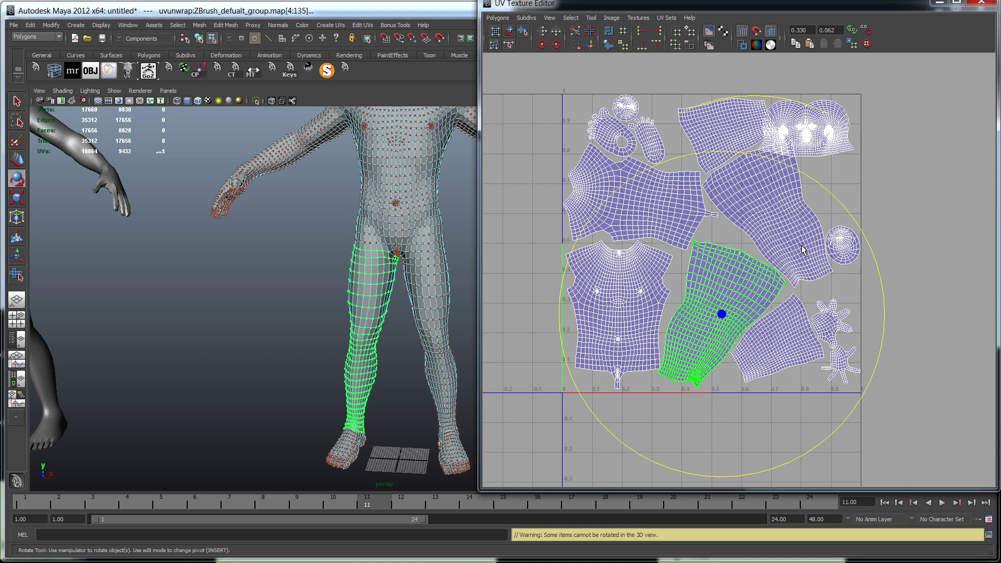
click(869, 249)
scroll(704, 223, up, 10)
right_drag(741, 189, 740, 169)
click(753, 173)
click(575, 46)
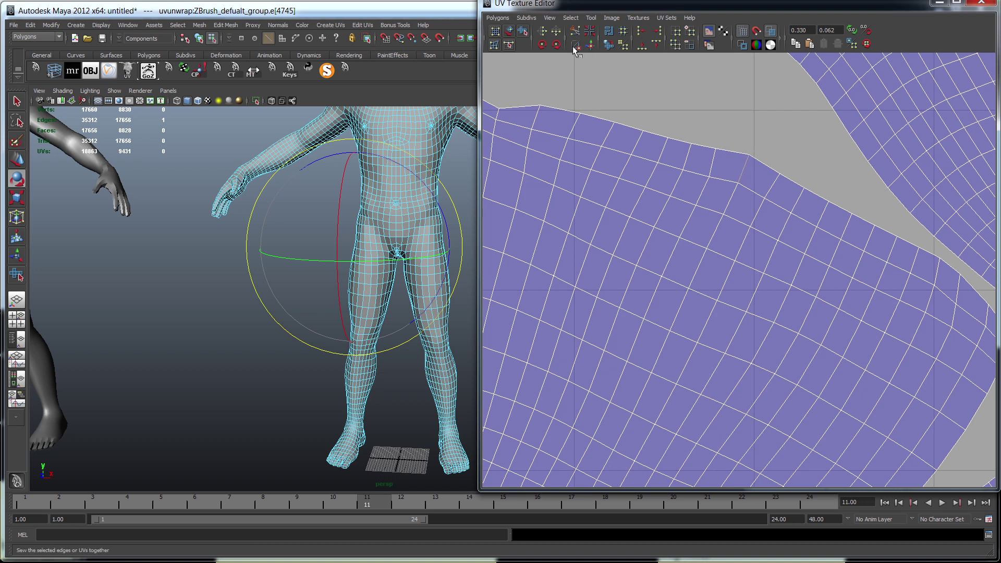
- Select the sewn UV point on the leg shell's border to inspect it, then clear the selection
right_drag(750, 162, 768, 154)
click(747, 157)
key(w)
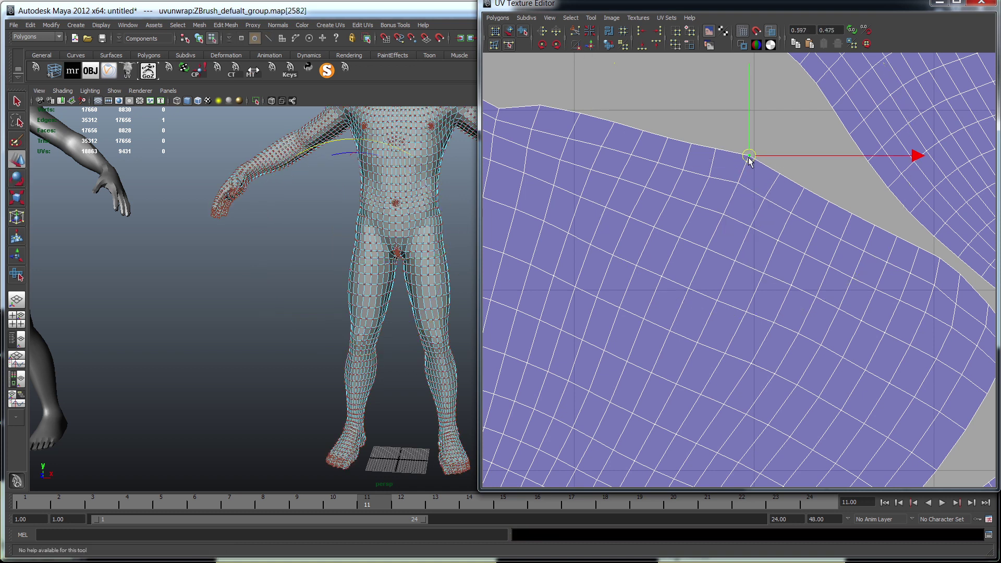
right_drag(737, 194, 772, 282)
click(828, 181)
alt+middle_drag(810, 210, 858, 210)
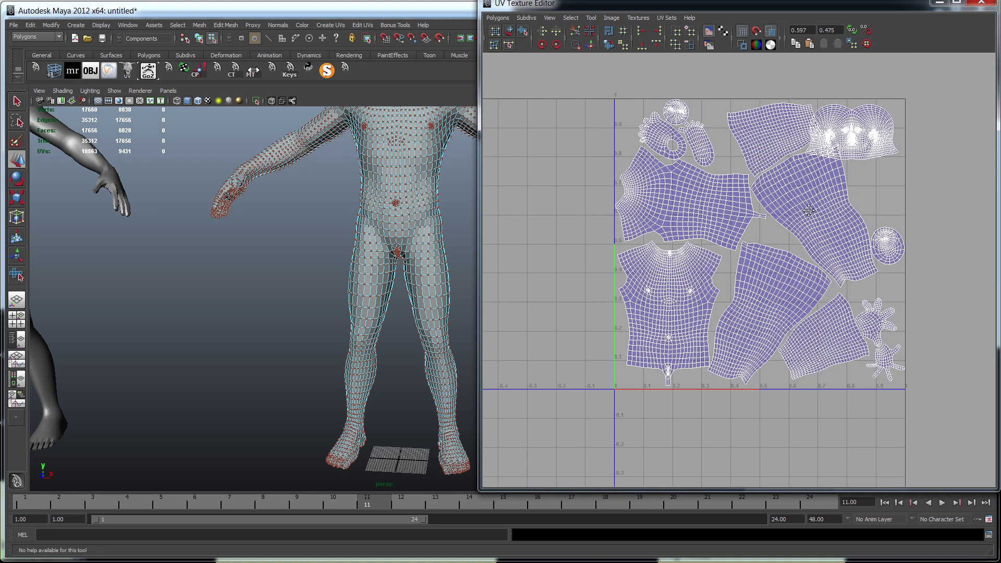
- Select the complete back torso UV shell and rotate it until it stands upright with the neck on top
right_drag(726, 190, 769, 202)
click(744, 190)
key(e)
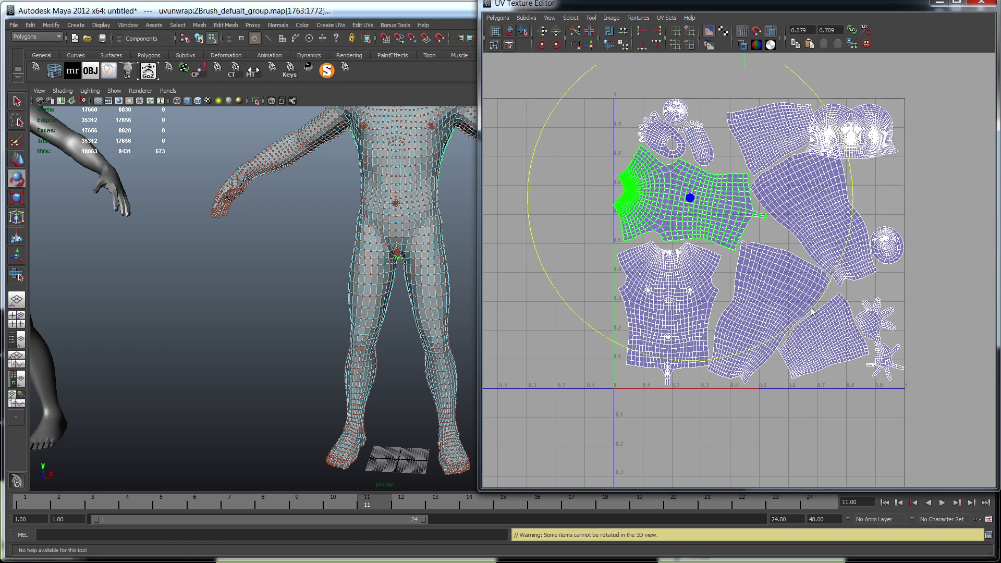
drag(809, 311, 598, 345)
- Move the back torso shell into the upper-left corner, directly above the front torso shell
key(w)
drag(686, 198, 659, 177)
key(e)
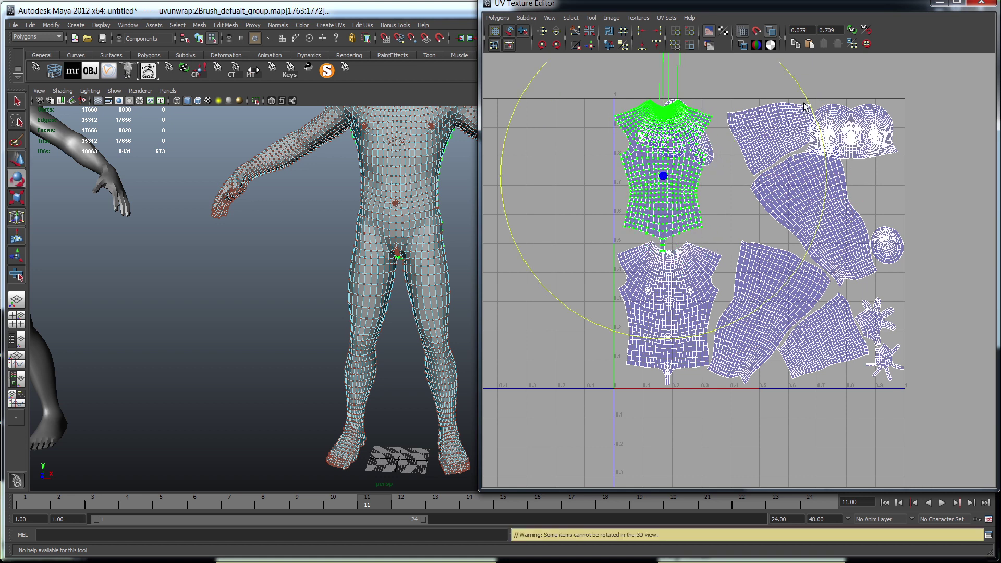
click(799, 102)
- Select the upper leg shell, rotate it upright and place it directly beneath the head shell
click(660, 237)
click(767, 205)
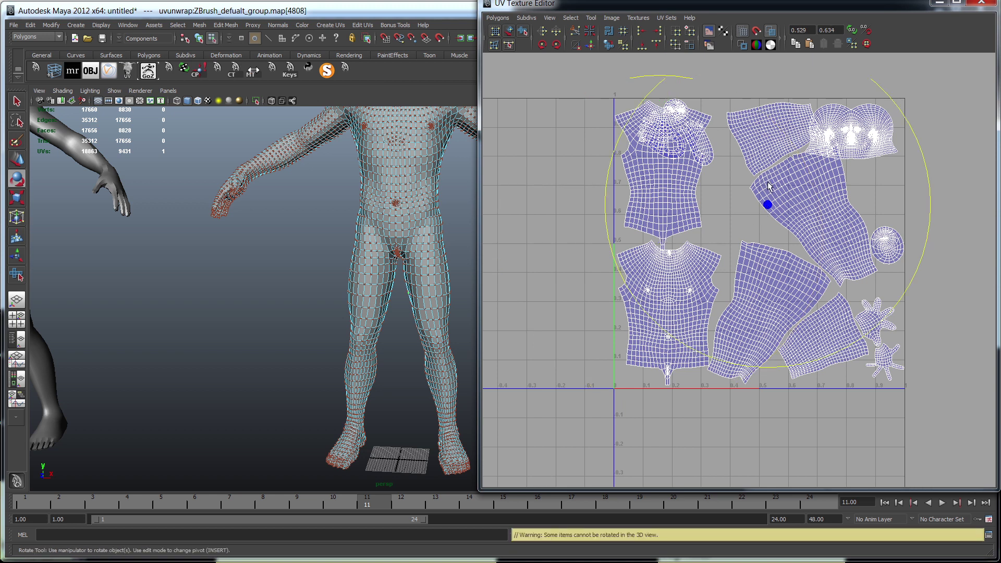
ctrl+right_drag(791, 191, 826, 183)
drag(954, 151, 975, 222)
key(r)
drag(823, 216, 845, 222)
key(w)
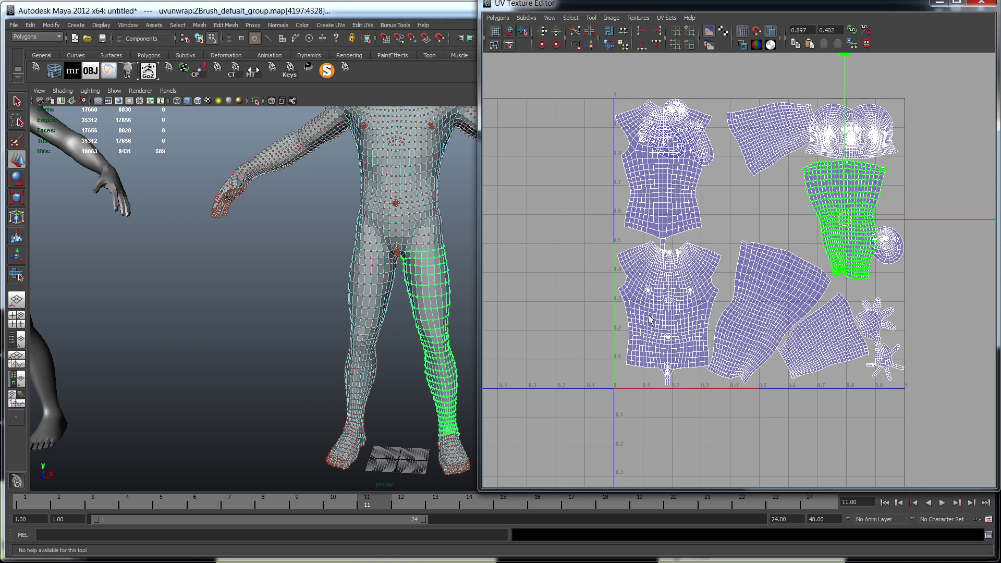
- Examine the front torso shell up close and the overall arrangement of the UV shells
scroll(654, 344, up, 4)
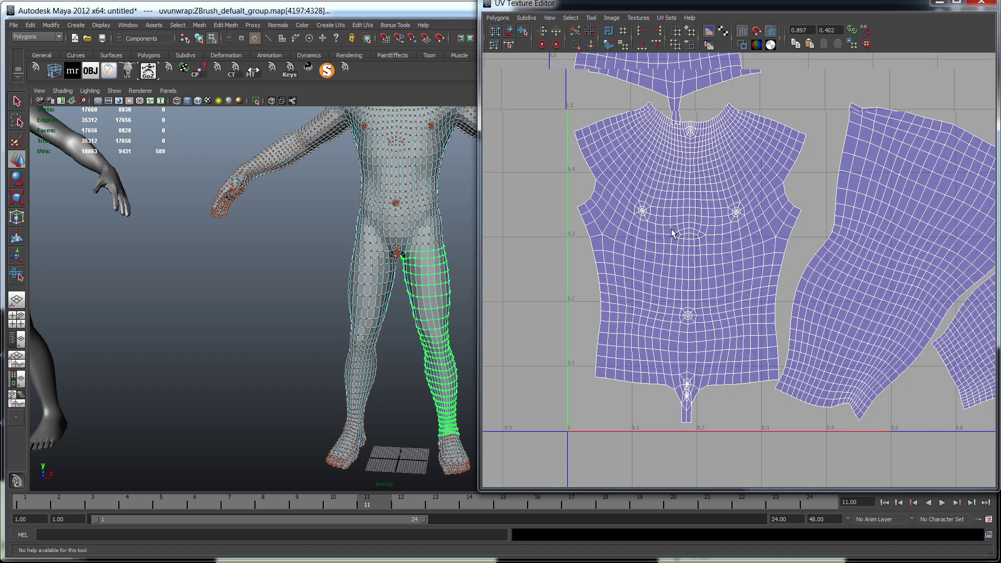
click(619, 399)
scroll(759, 182, down, 4)
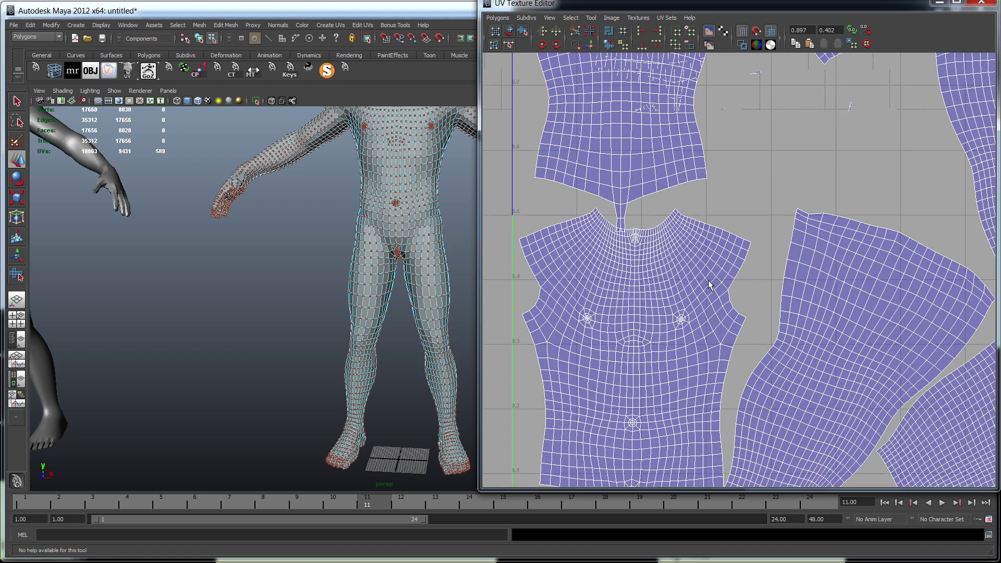
alt+middle_drag(758, 224, 736, 230)
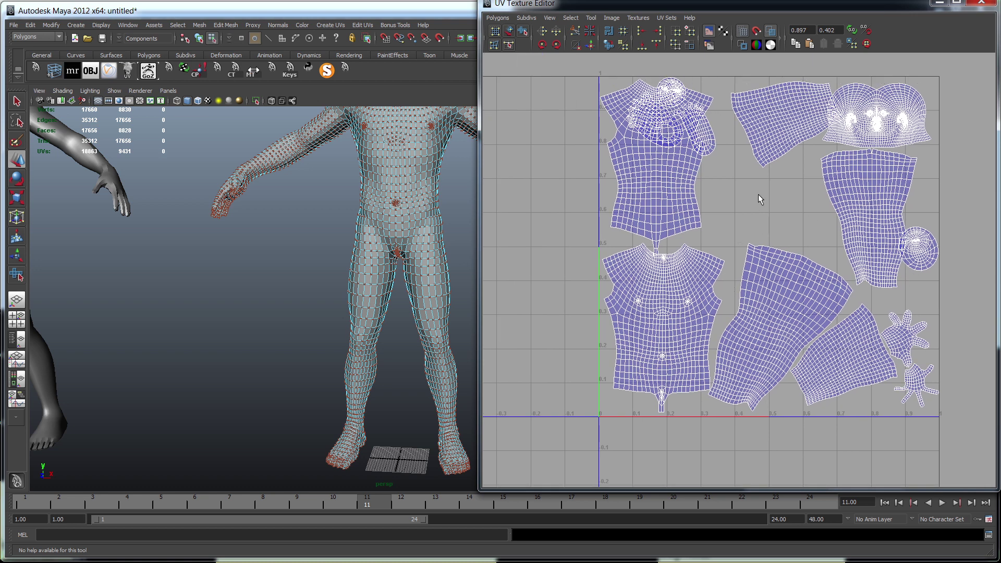
alt+middle_drag(791, 213, 781, 233)
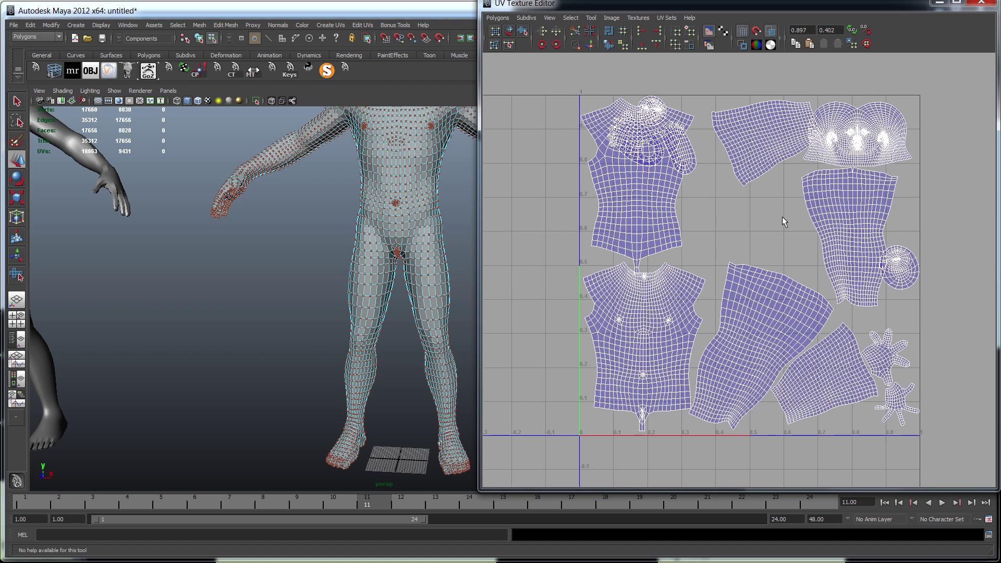
drag(556, 80, 992, 464)
click(955, 456)
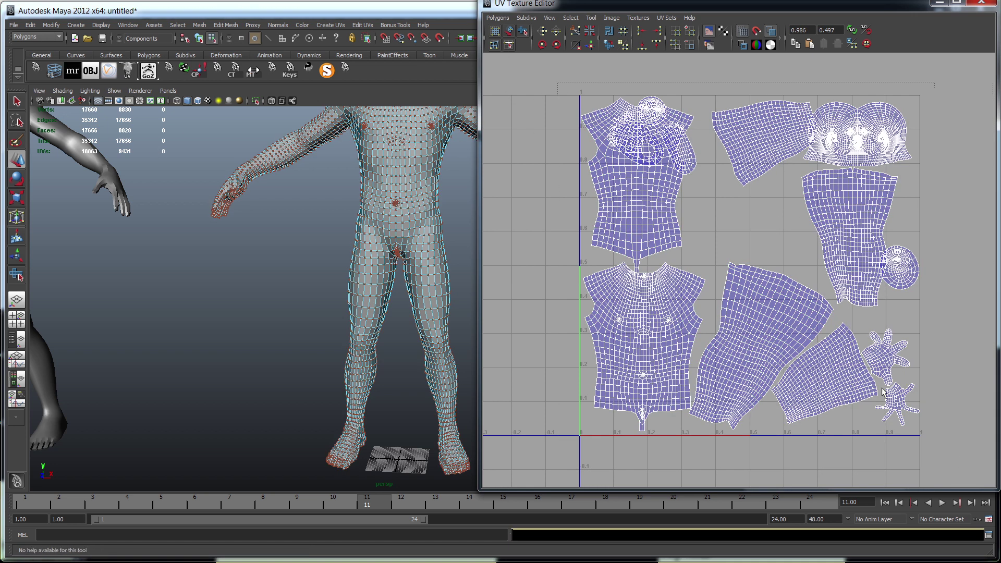